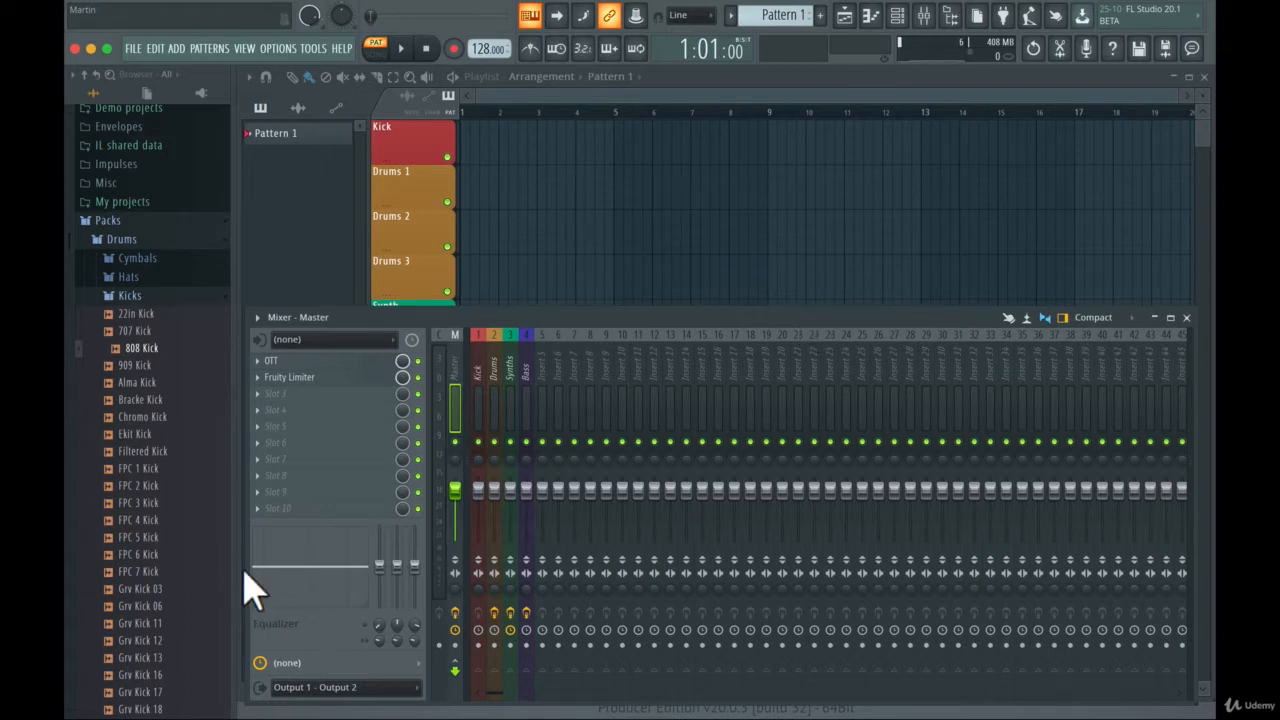
# - Collapse the Kicks sample folder and display the channel rack above the mixer
pyautogui.click(145, 298)
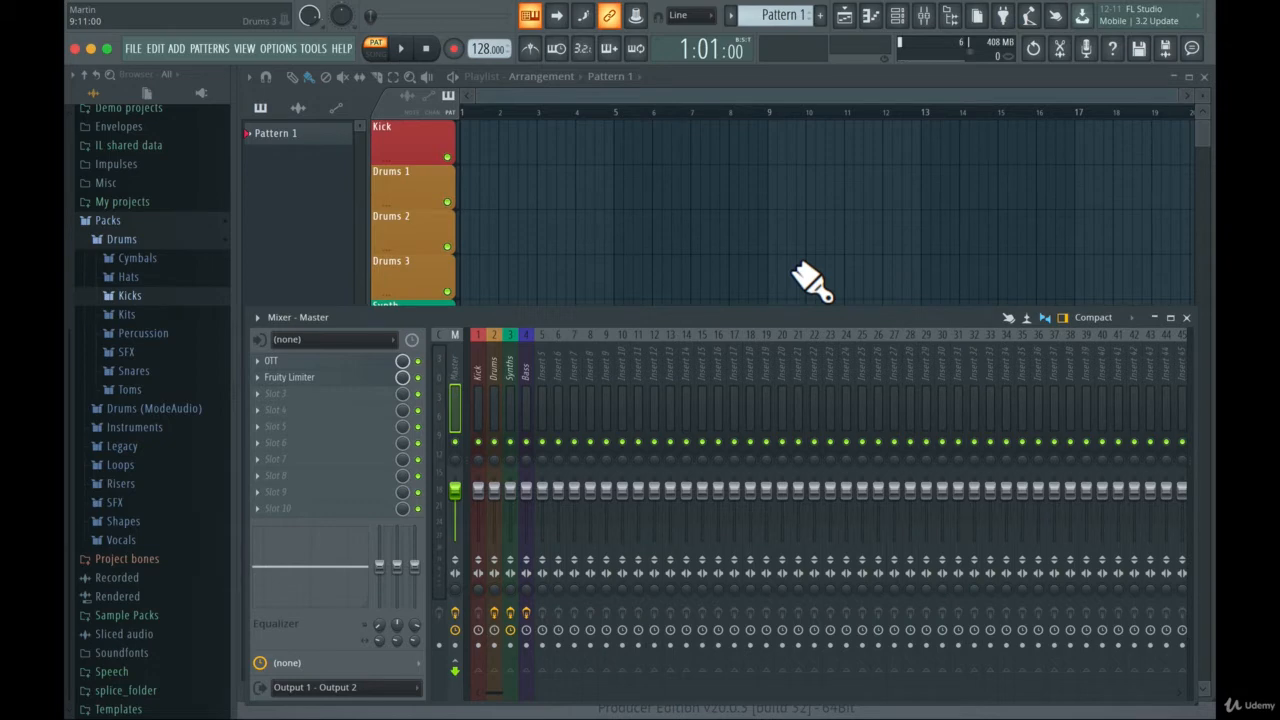
pyautogui.click(897, 17)
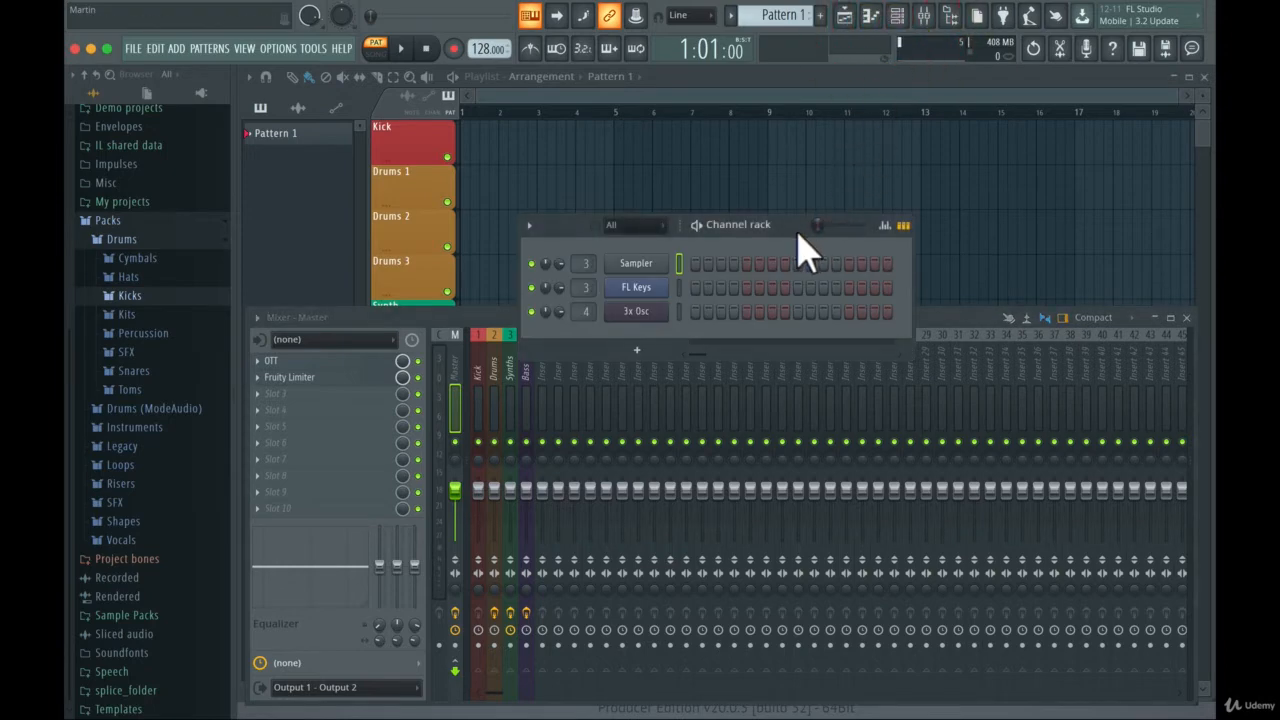
pyautogui.moveTo(790, 234); pyautogui.dragTo(778, 214)
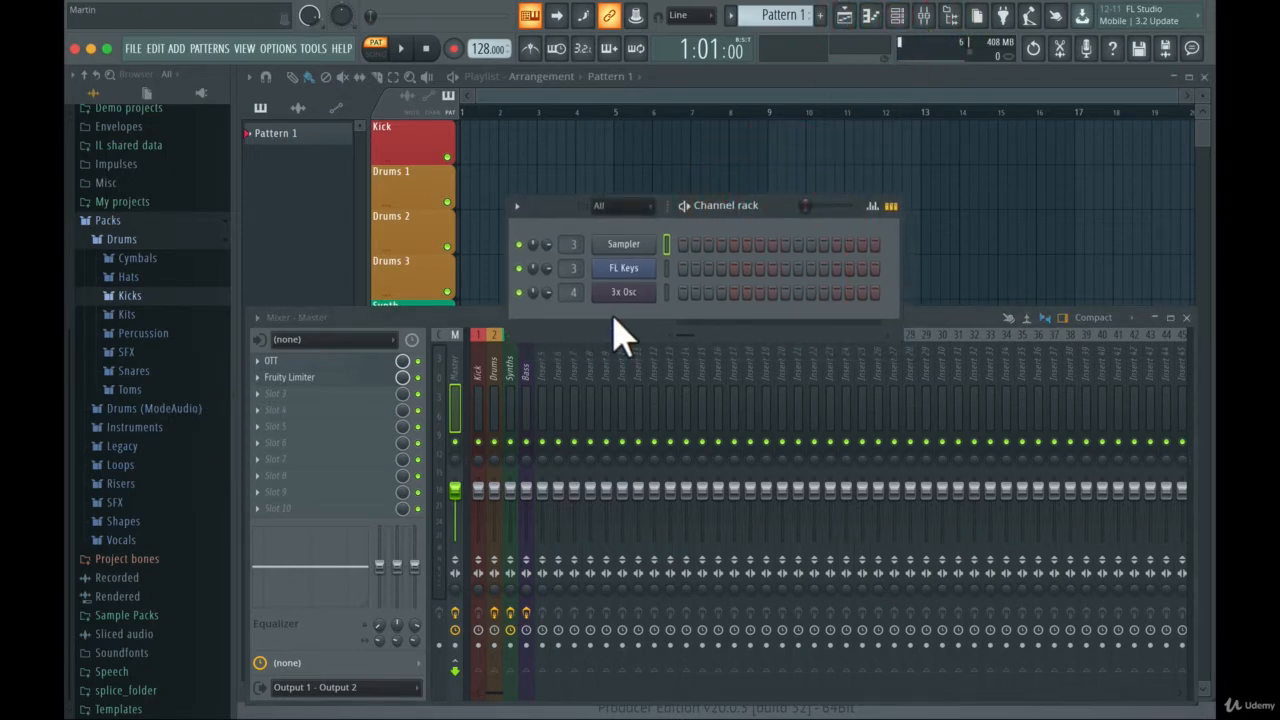
# - Audition the FPC kick samples in the Drums pack and add FPC 4 Kick to the channel rack as a new channel
pyautogui.click(148, 297)
pyautogui.scroll(-4, 180, 370)
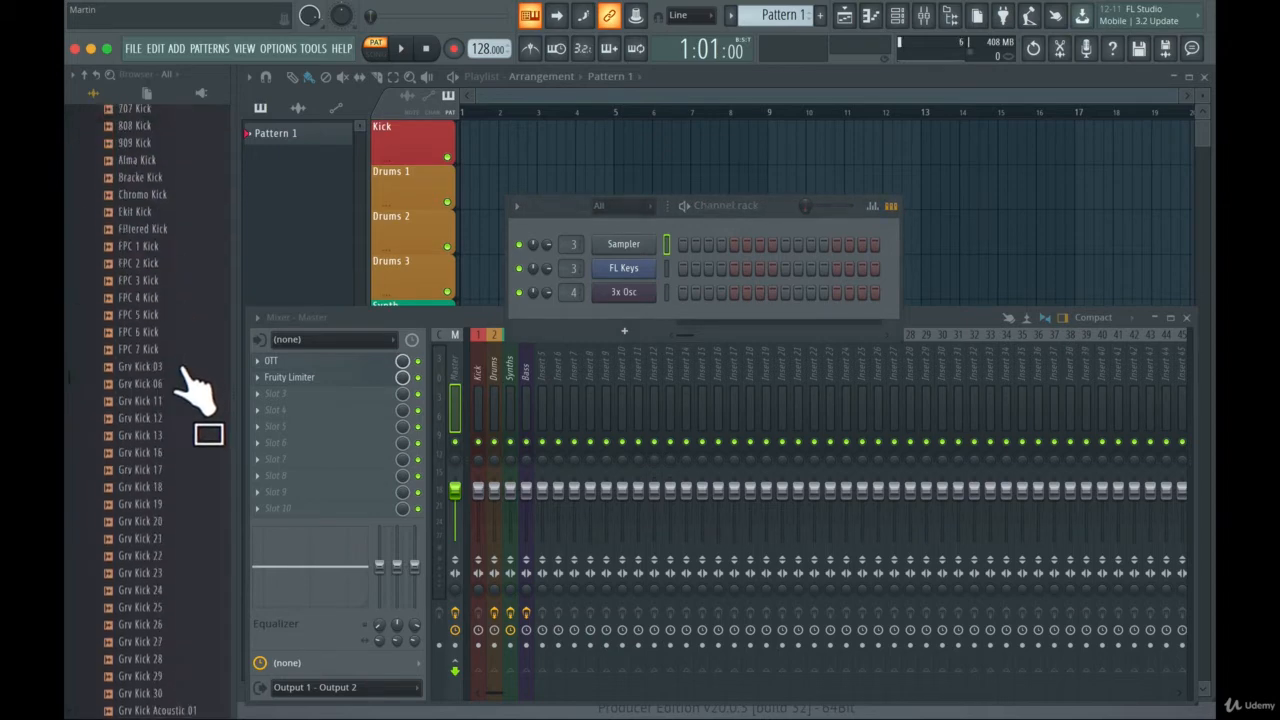
pyautogui.scroll(4, 195, 390)
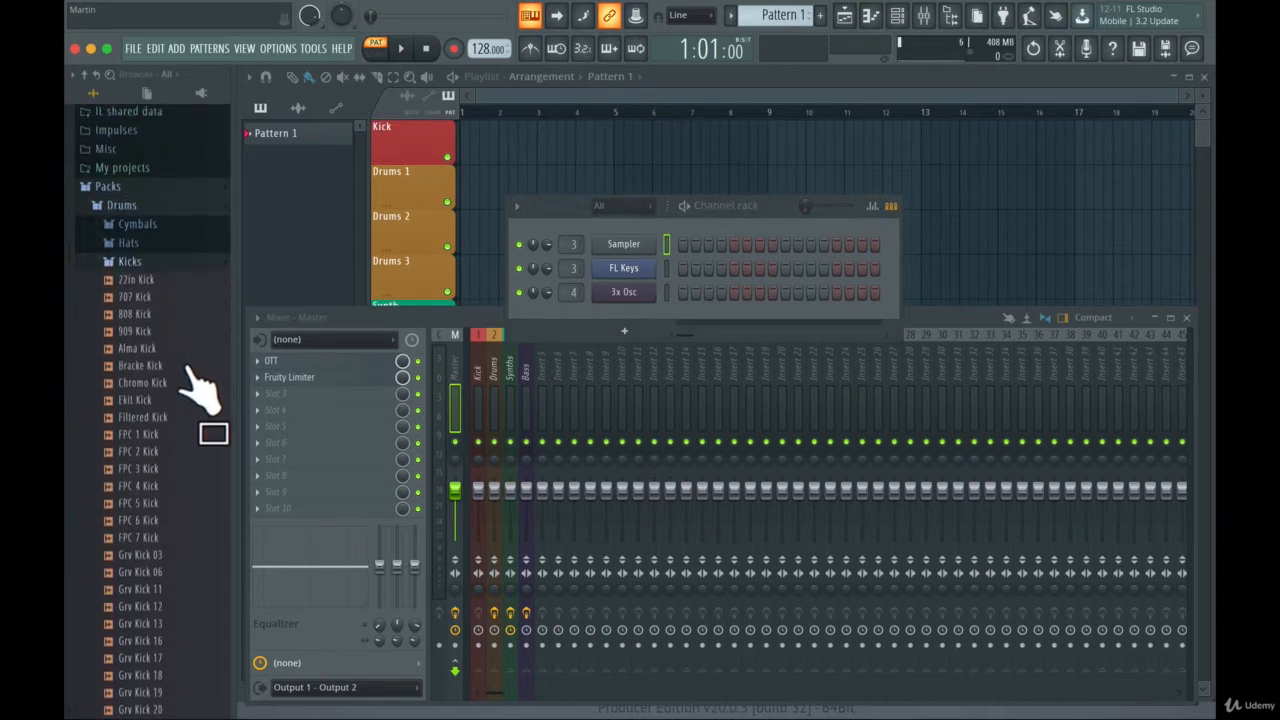
pyautogui.click(158, 424)
pyautogui.click(155, 441)
pyautogui.click(157, 458)
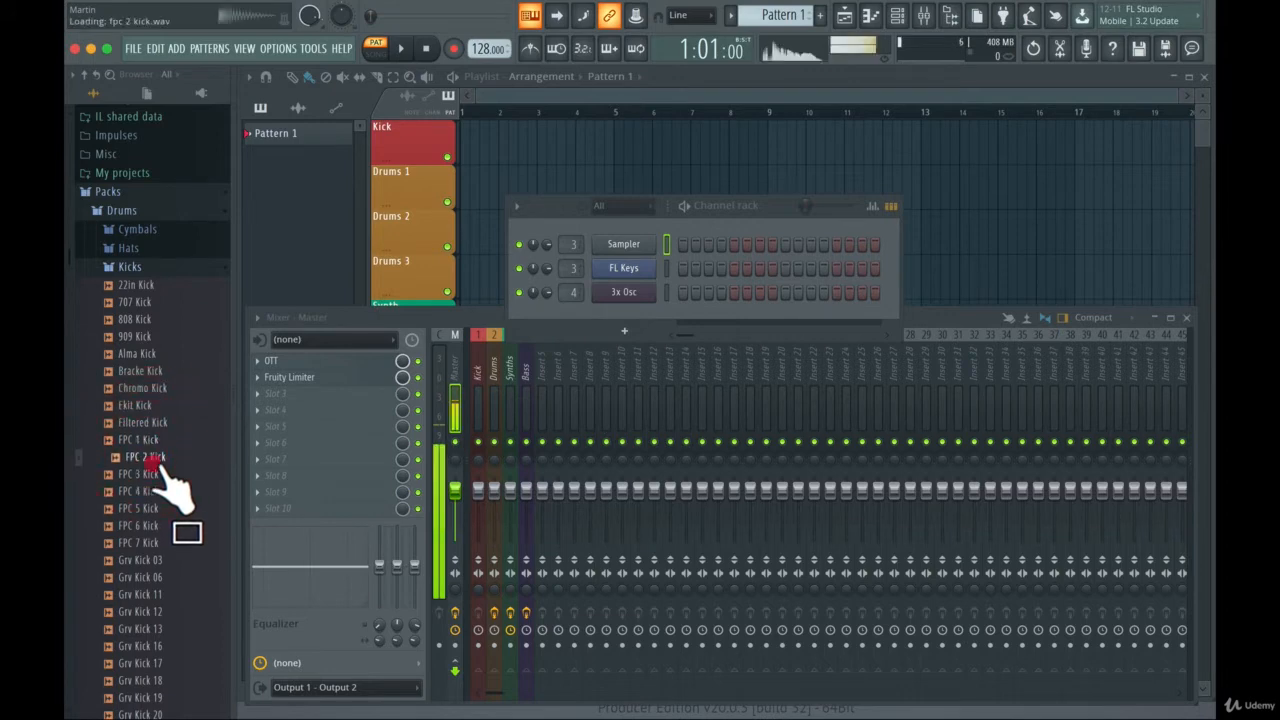
pyautogui.click(157, 474)
pyautogui.click(157, 491)
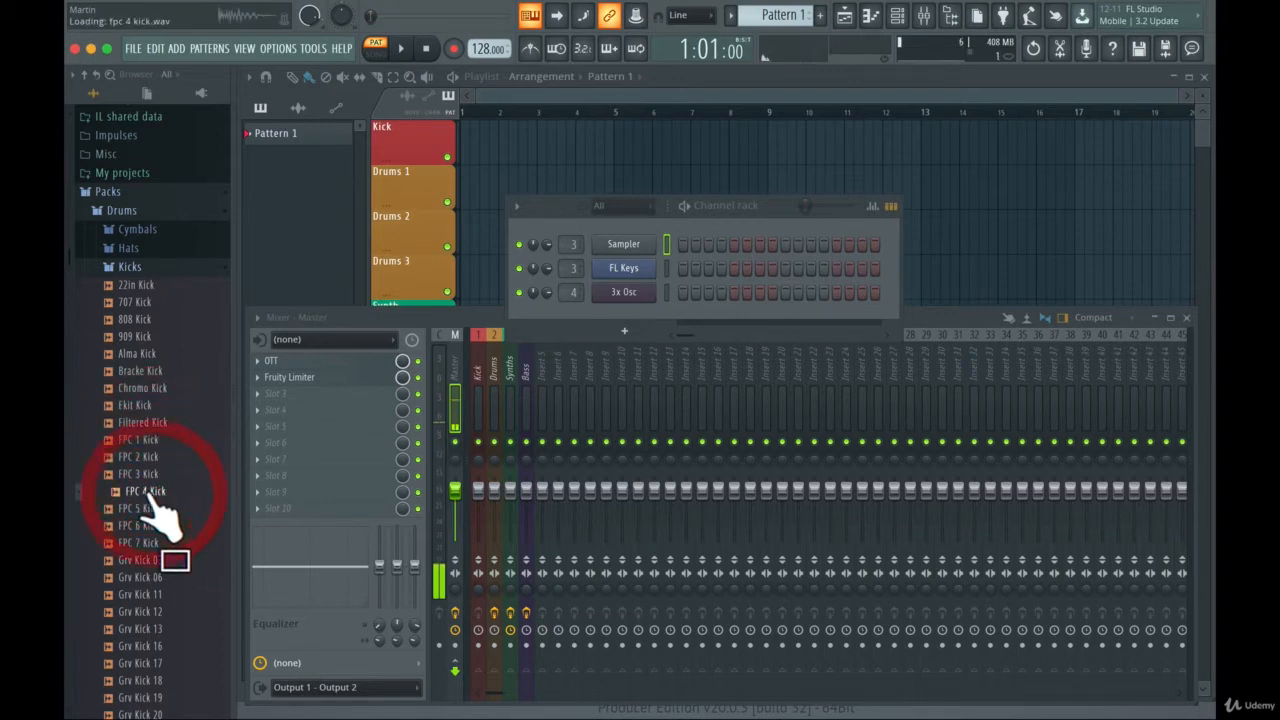
pyautogui.moveTo(155, 491); pyautogui.dragTo(680, 323)
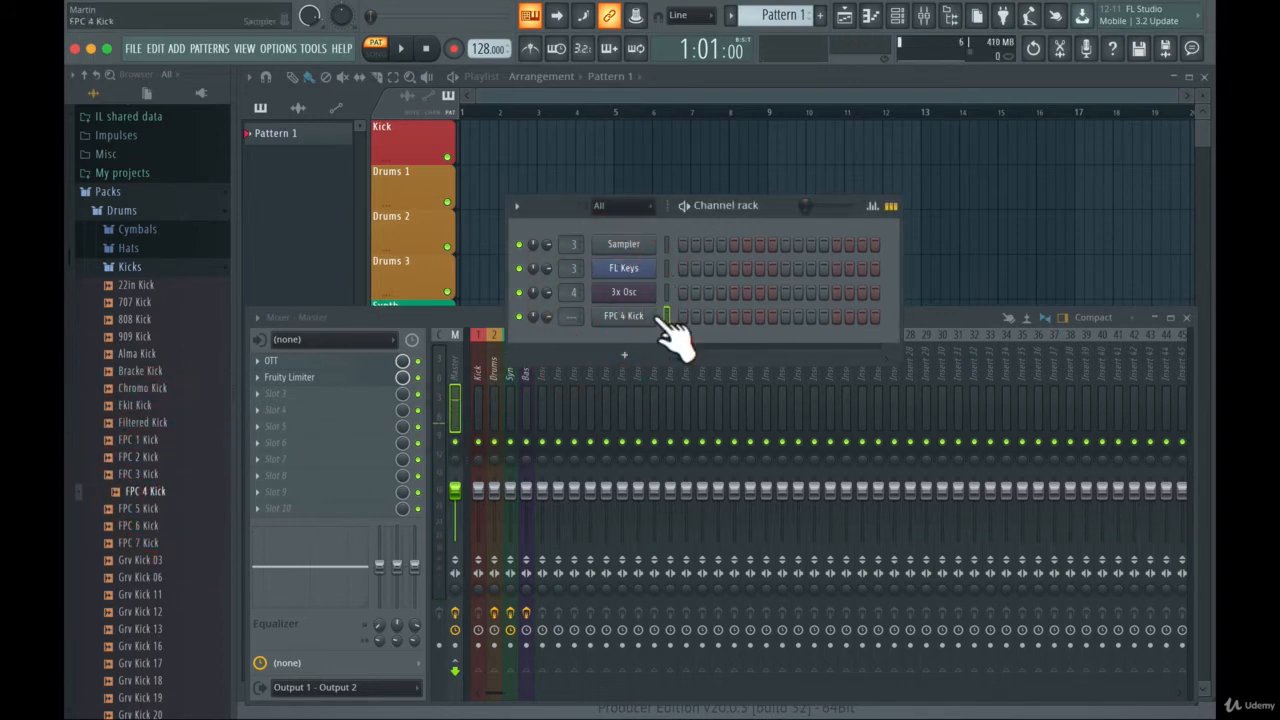
# - Program FPC 4 Kick hits on steps 1, 5, 9 and 13, and play the pattern back briefly
pyautogui.click(683, 316)
pyautogui.click(734, 316)
pyautogui.click(785, 316)
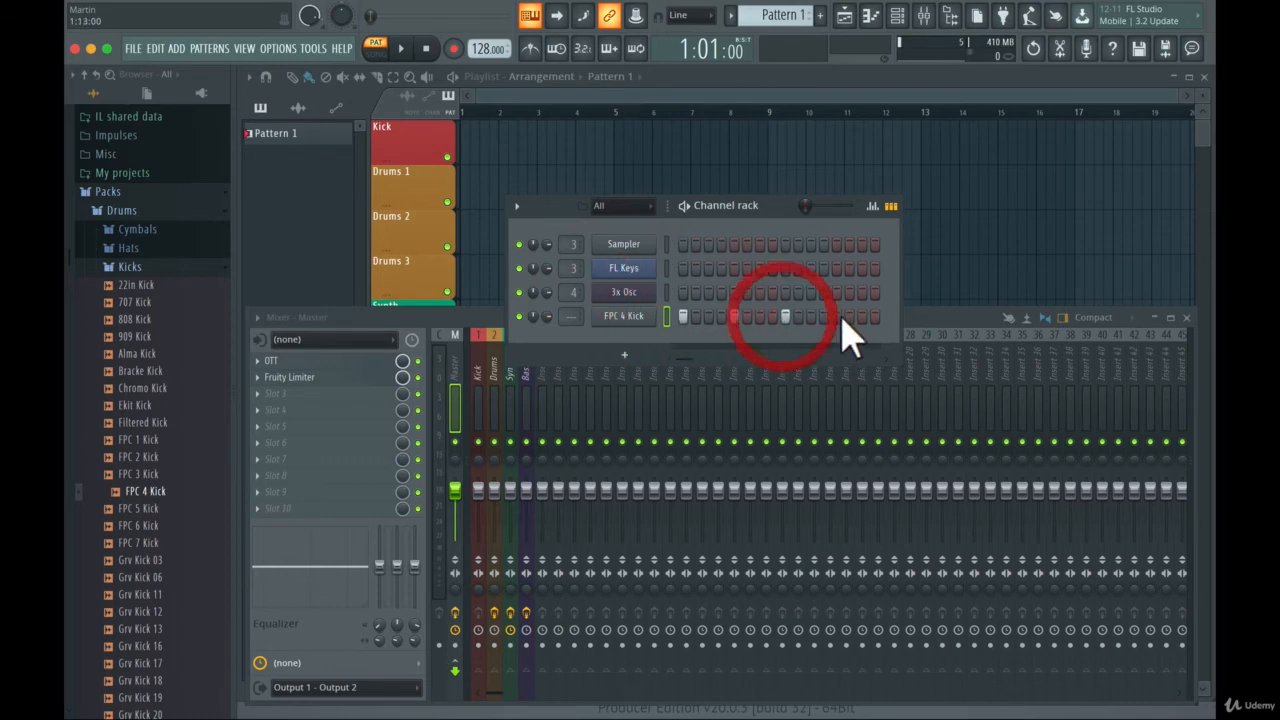
pyautogui.click(836, 316)
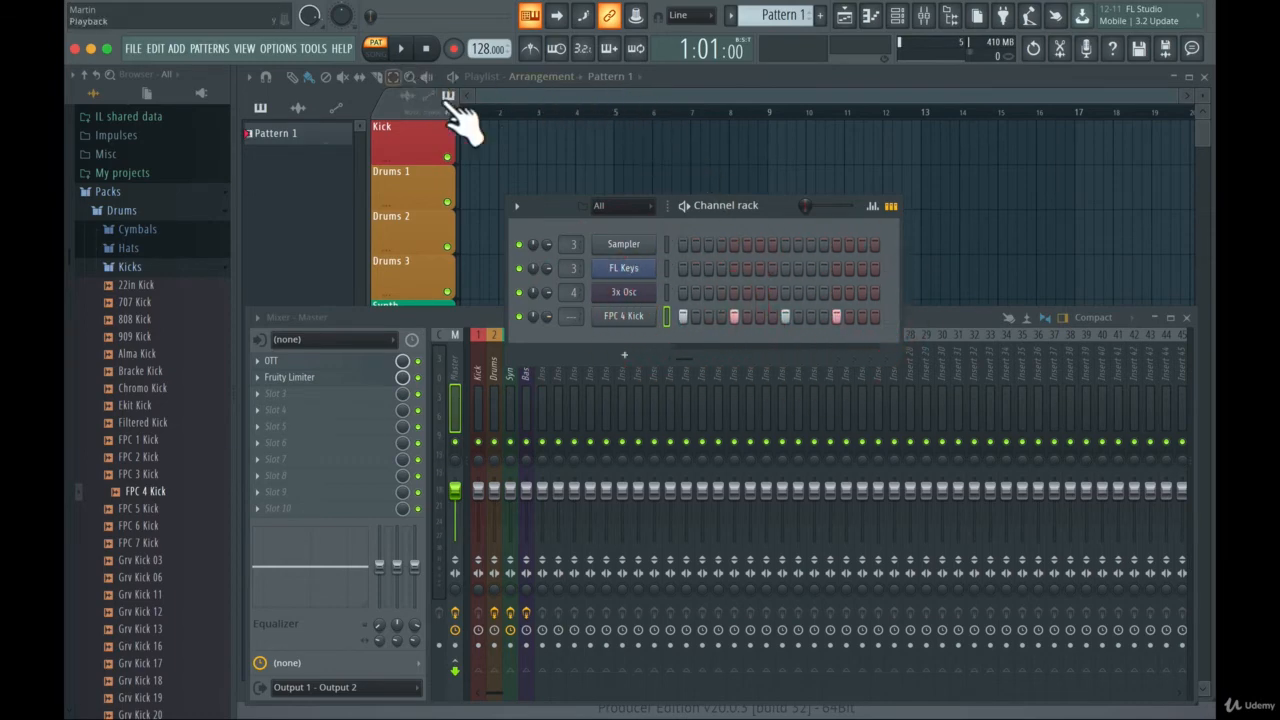
pyautogui.press('space')
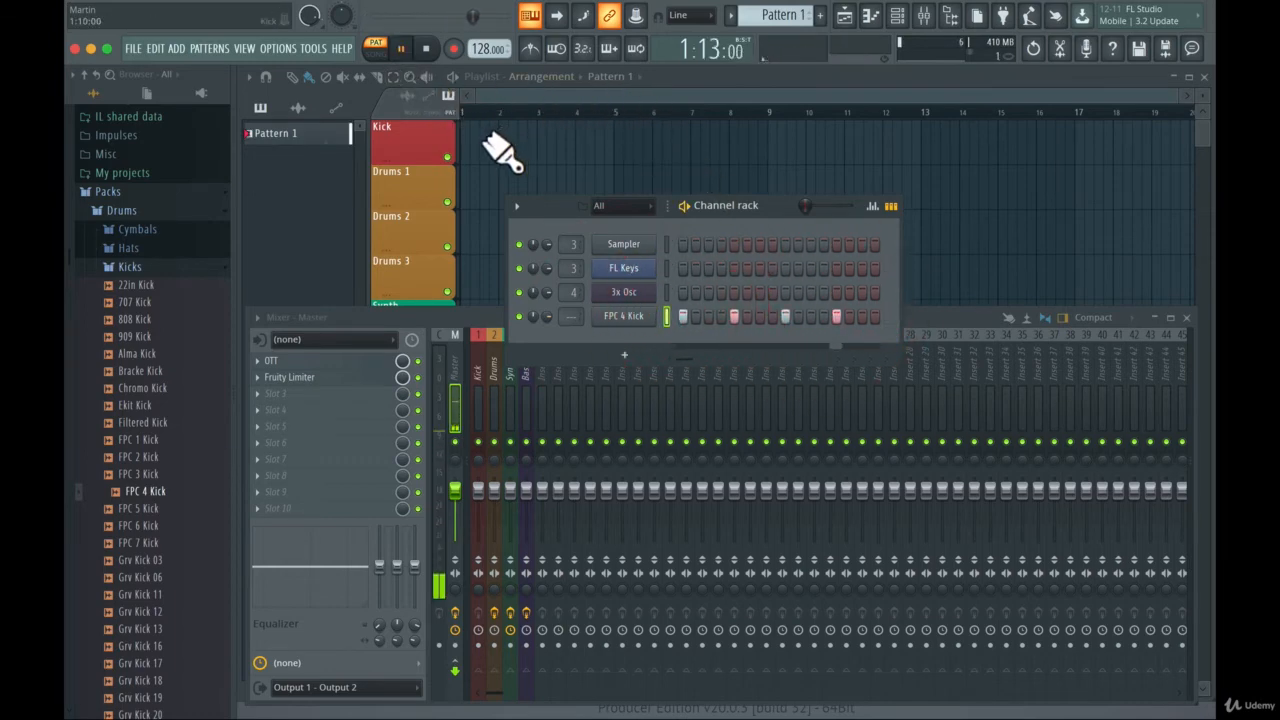
pyautogui.press('space')
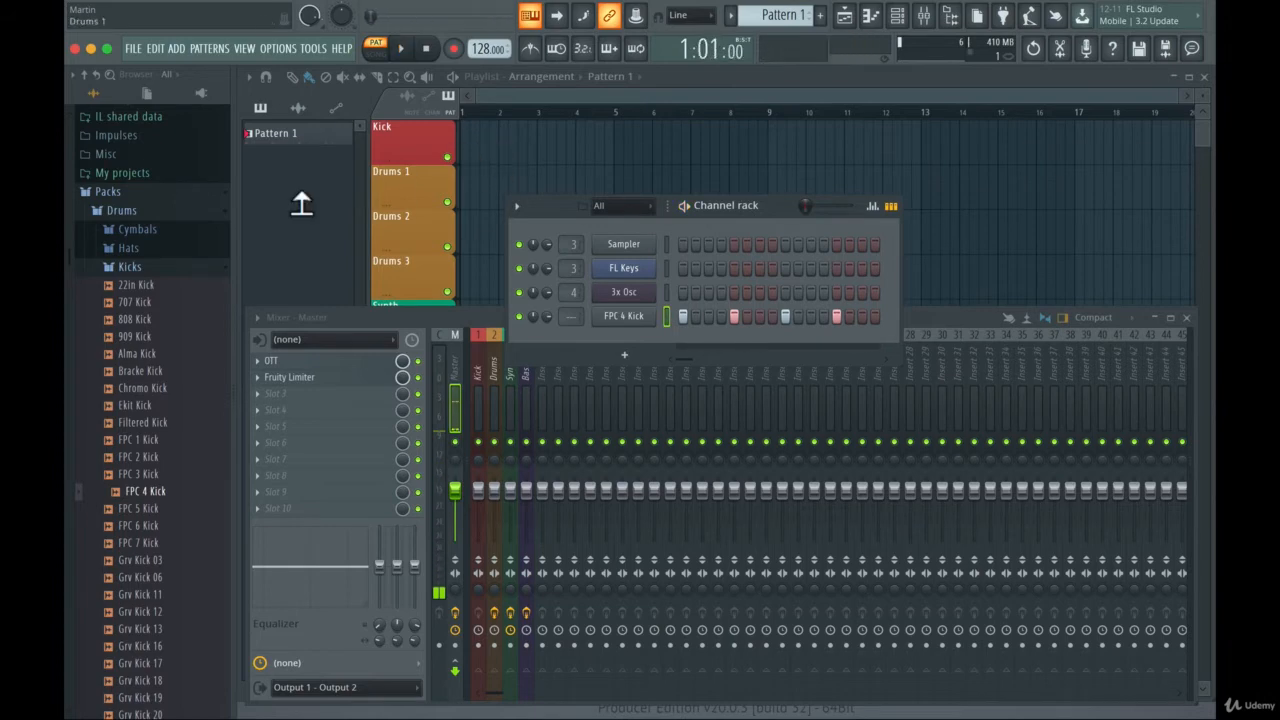
# - Browse the Hats samples in the Drums pack and add 707 CH to the channel rack as a new channel
pyautogui.click(148, 268)
pyautogui.click(133, 278)
pyautogui.scroll(-4, 152, 340)
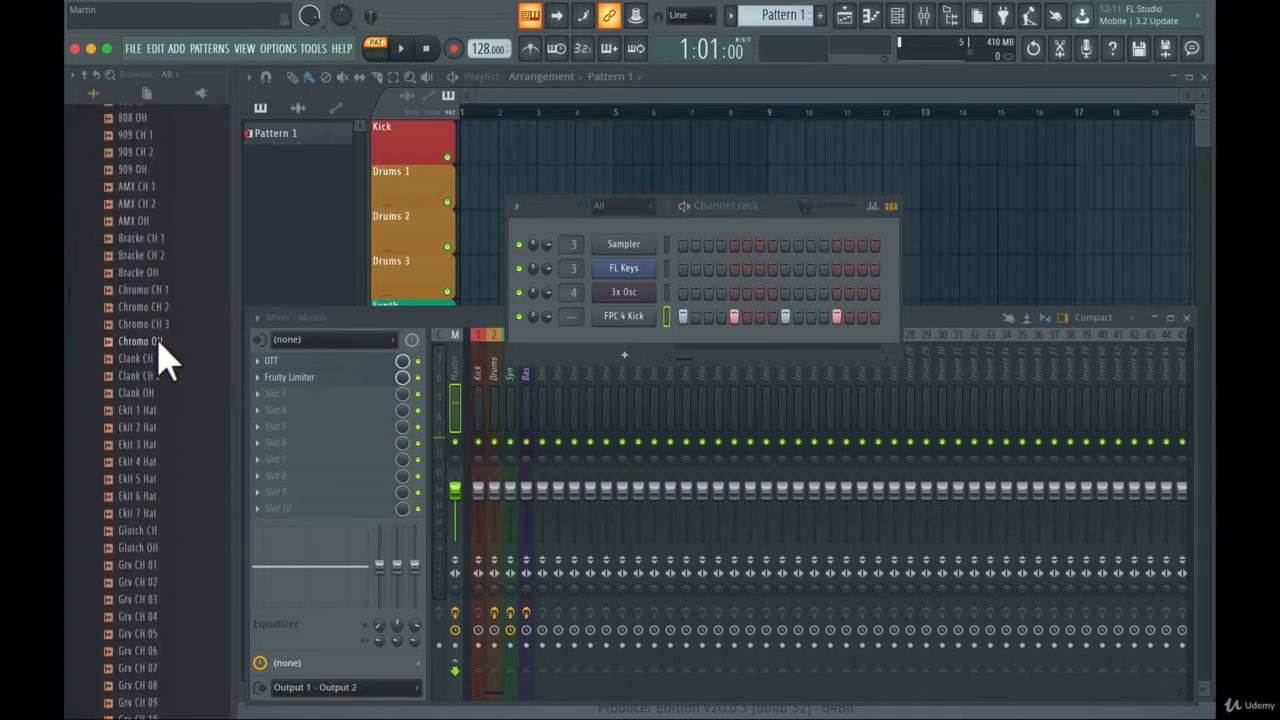
pyautogui.scroll(6, 160, 340)
pyautogui.click(145, 329)
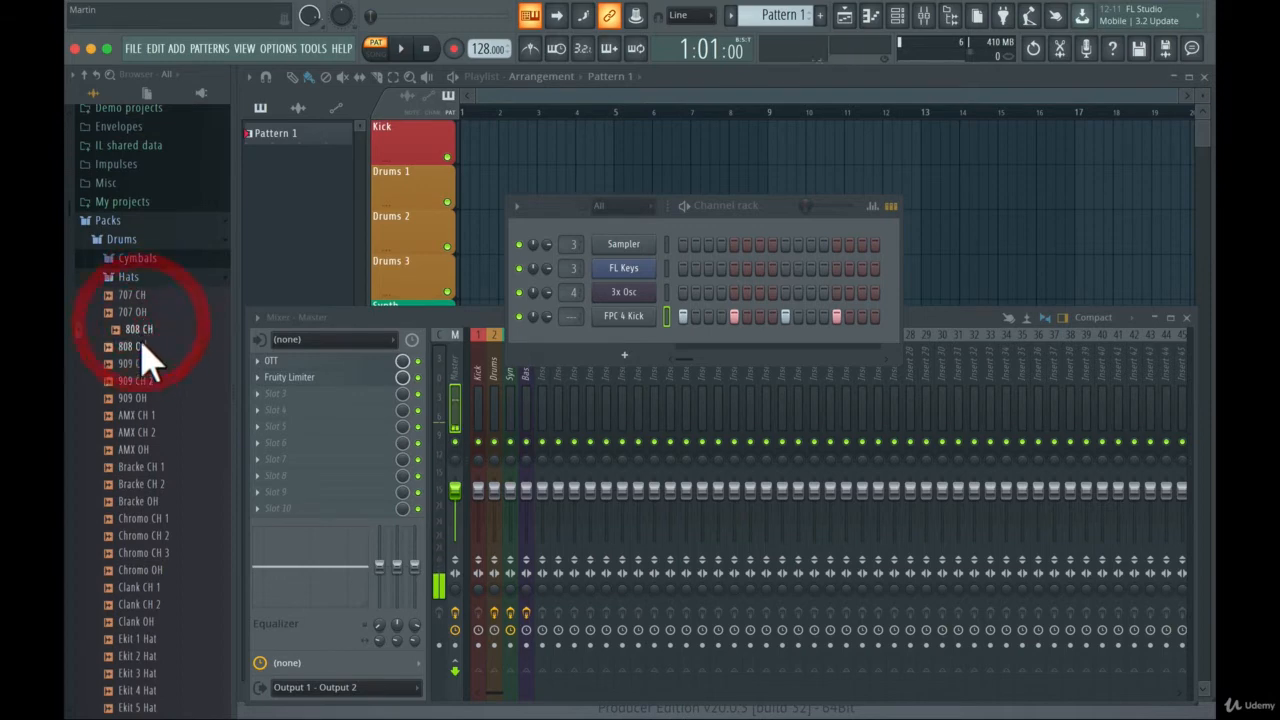
pyautogui.moveTo(140, 296); pyautogui.dragTo(608, 345)
# - Program 707 CH hits on steps 3, 7, 11 and 15, and listen to the pattern
pyautogui.press('space')
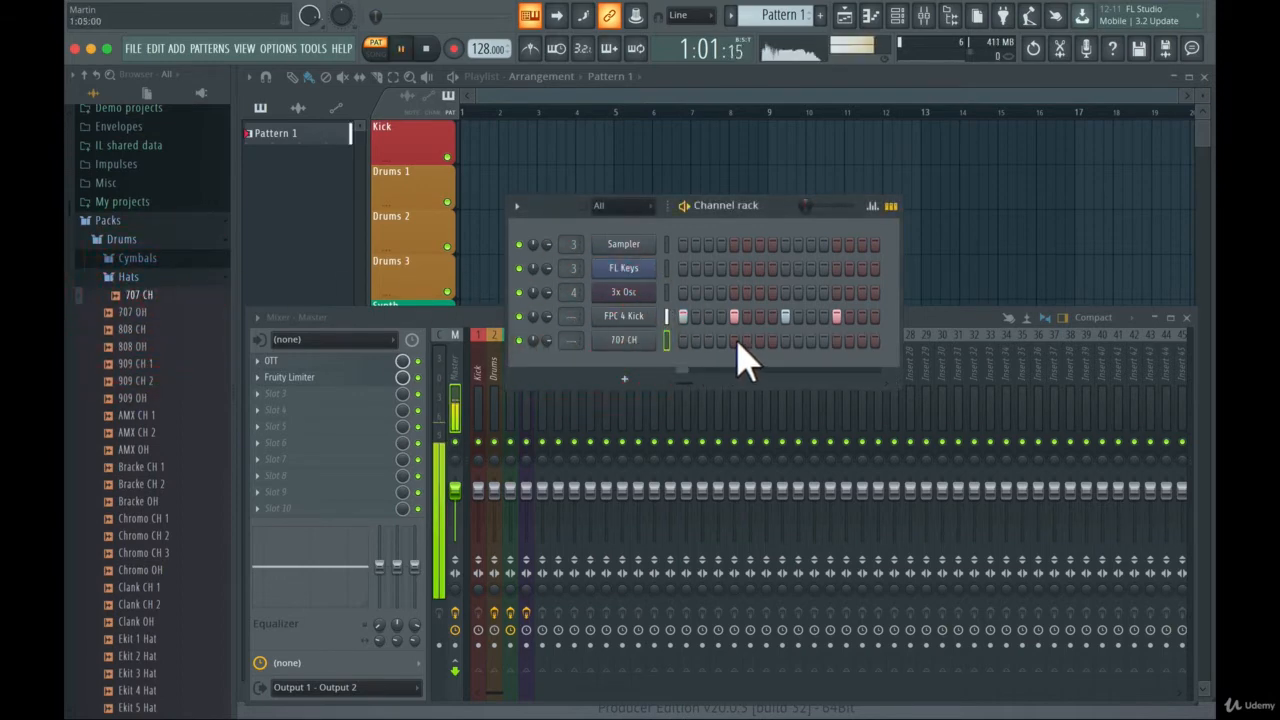
pyautogui.click(737, 341)
pyautogui.rightClick(733, 341)
pyautogui.click(707, 340)
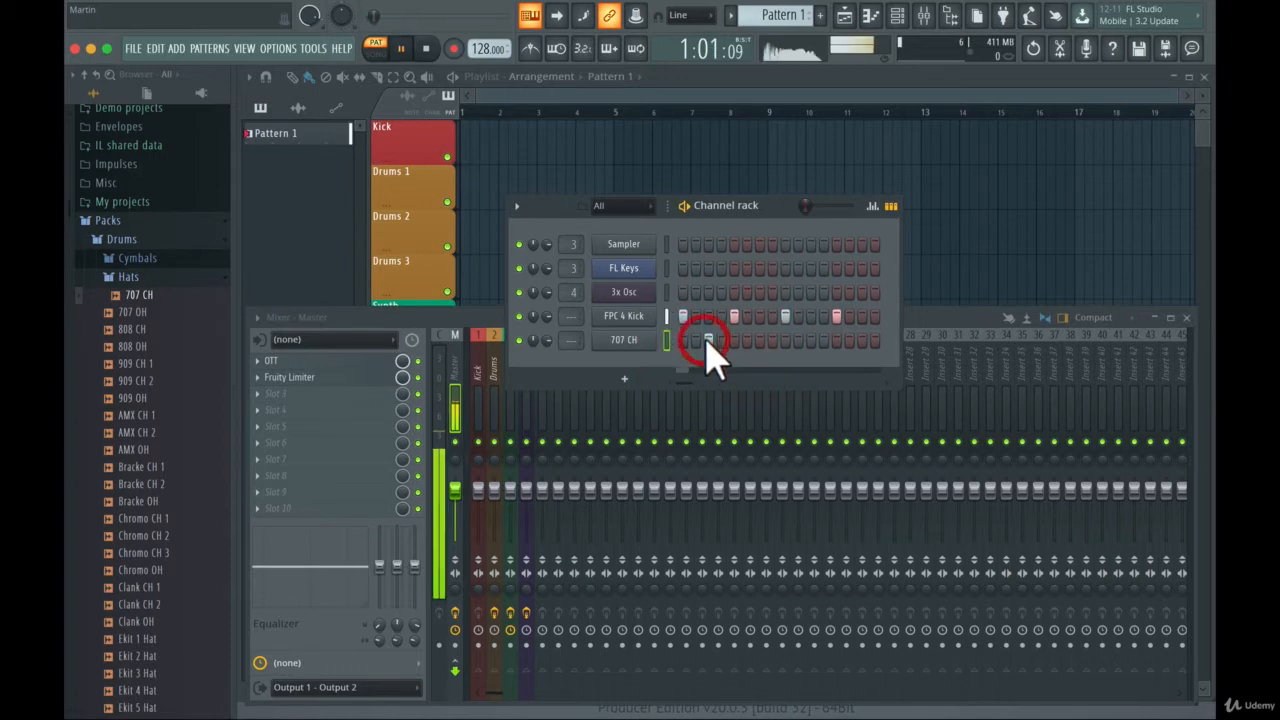
pyautogui.click(759, 340)
pyautogui.click(811, 340)
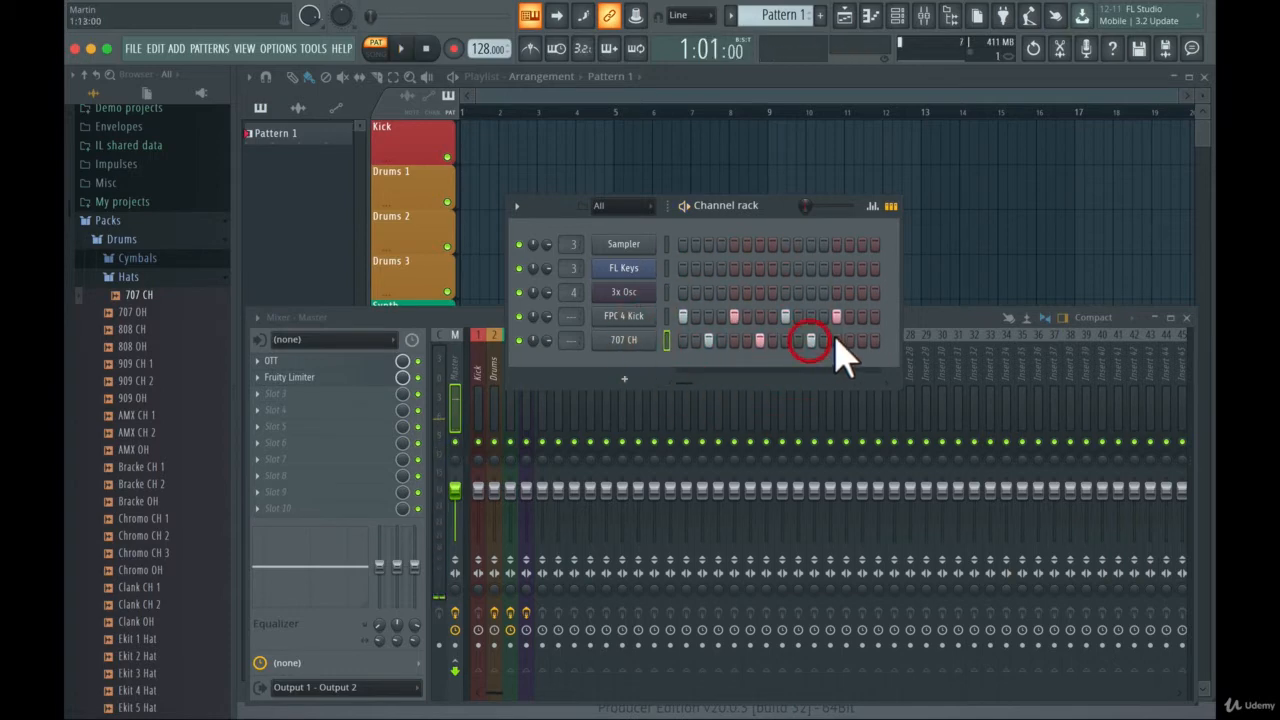
pyautogui.click(862, 340)
pyautogui.press('space')
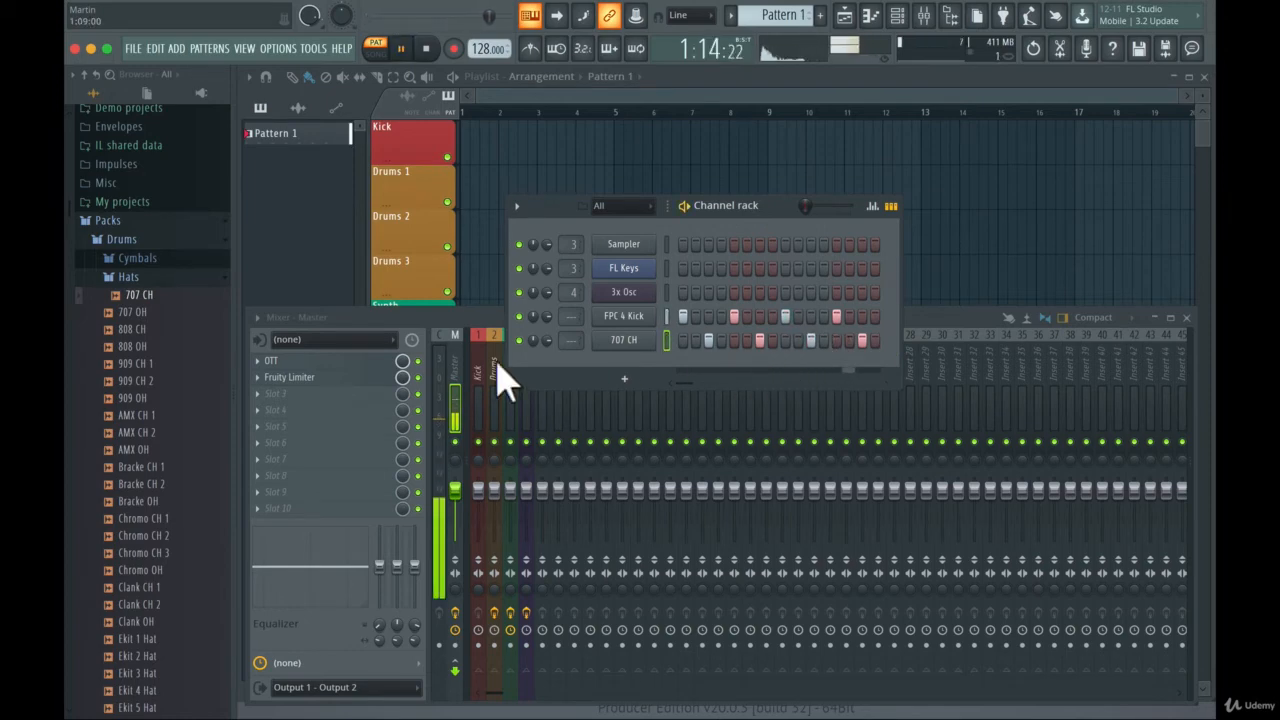
pyautogui.press('space')
# - Add a 707 OH channel and replace the closed hat on step 15 with an open hat hit
pyautogui.moveTo(138, 311); pyautogui.dragTo(634, 364)
pyautogui.click(849, 365)
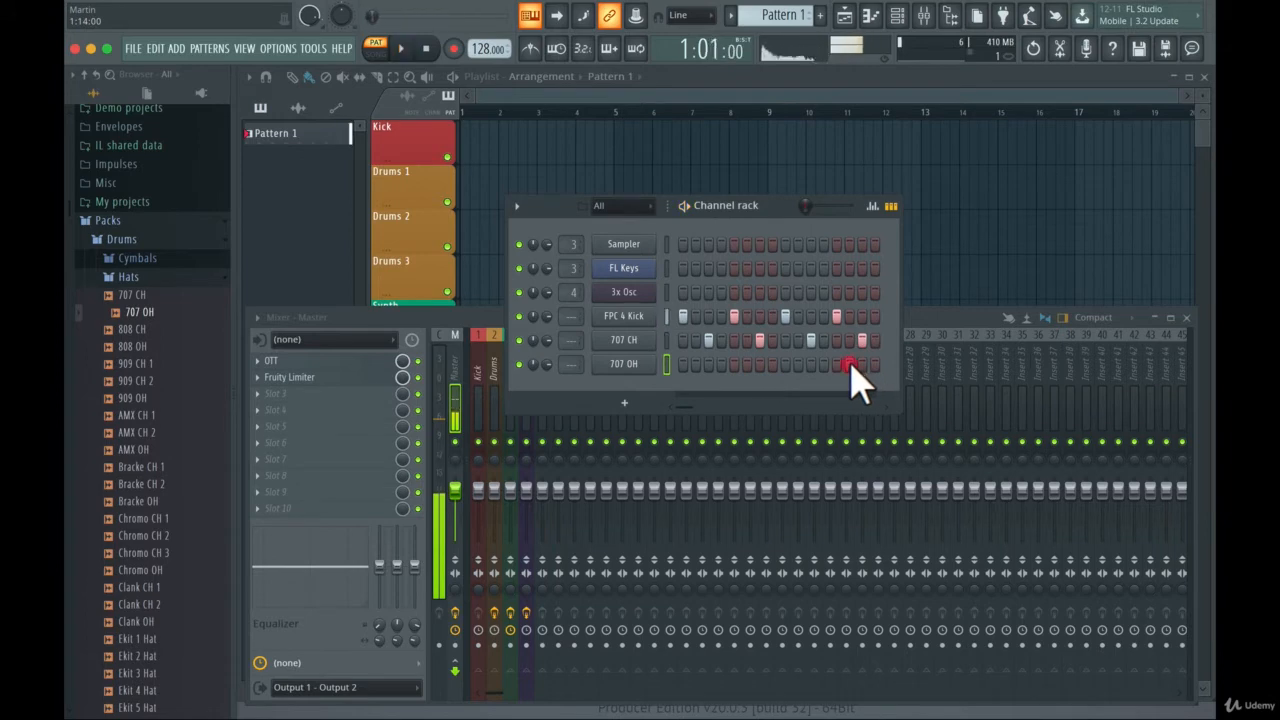
pyautogui.press('space')
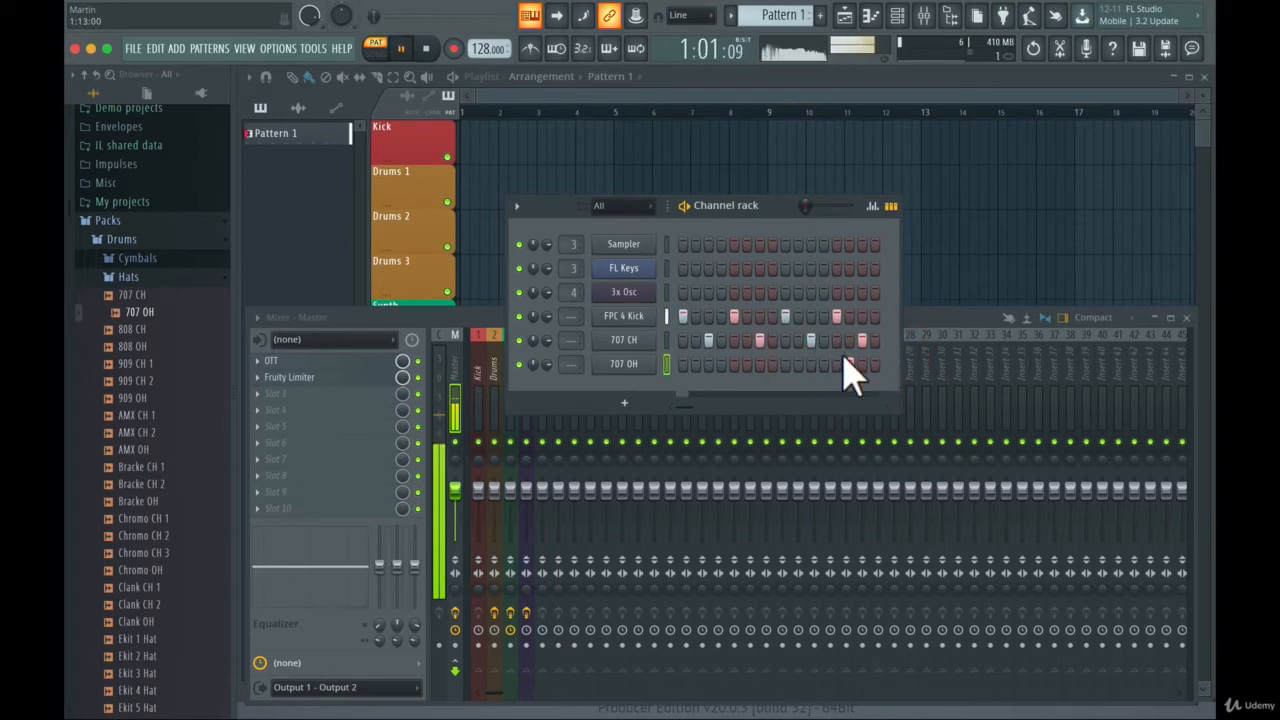
pyautogui.press('space')
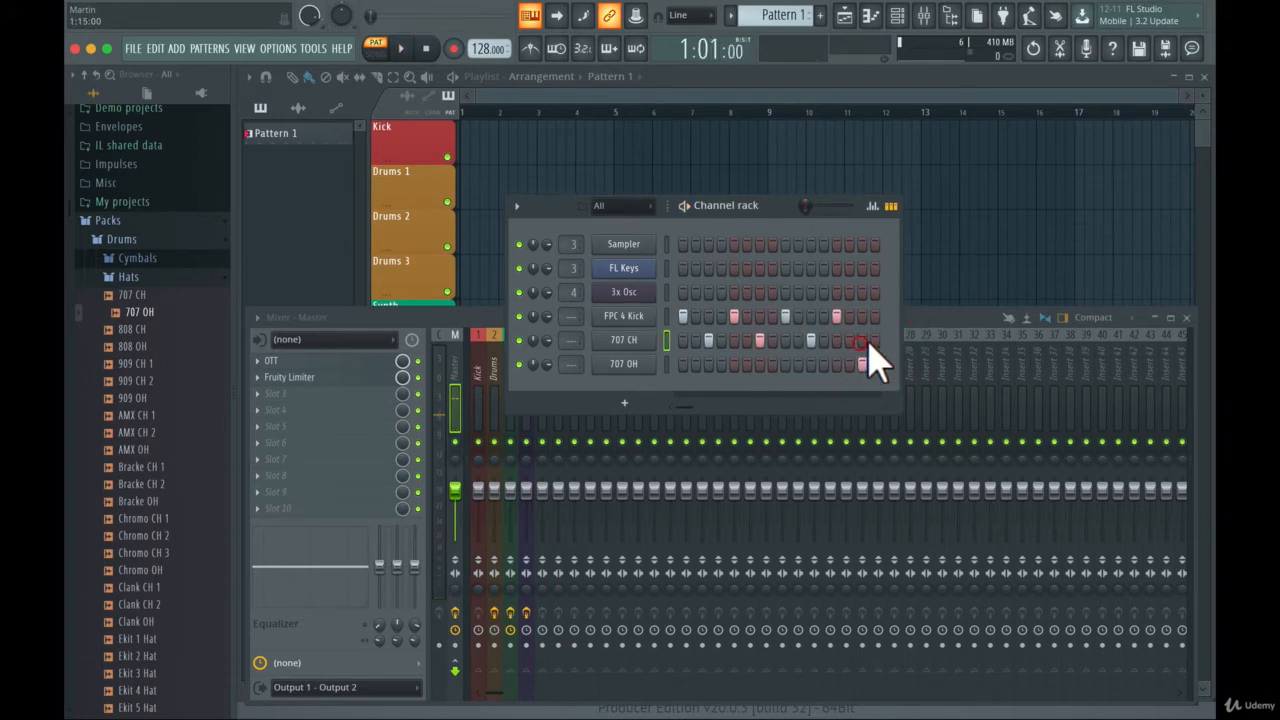
pyautogui.press('space')
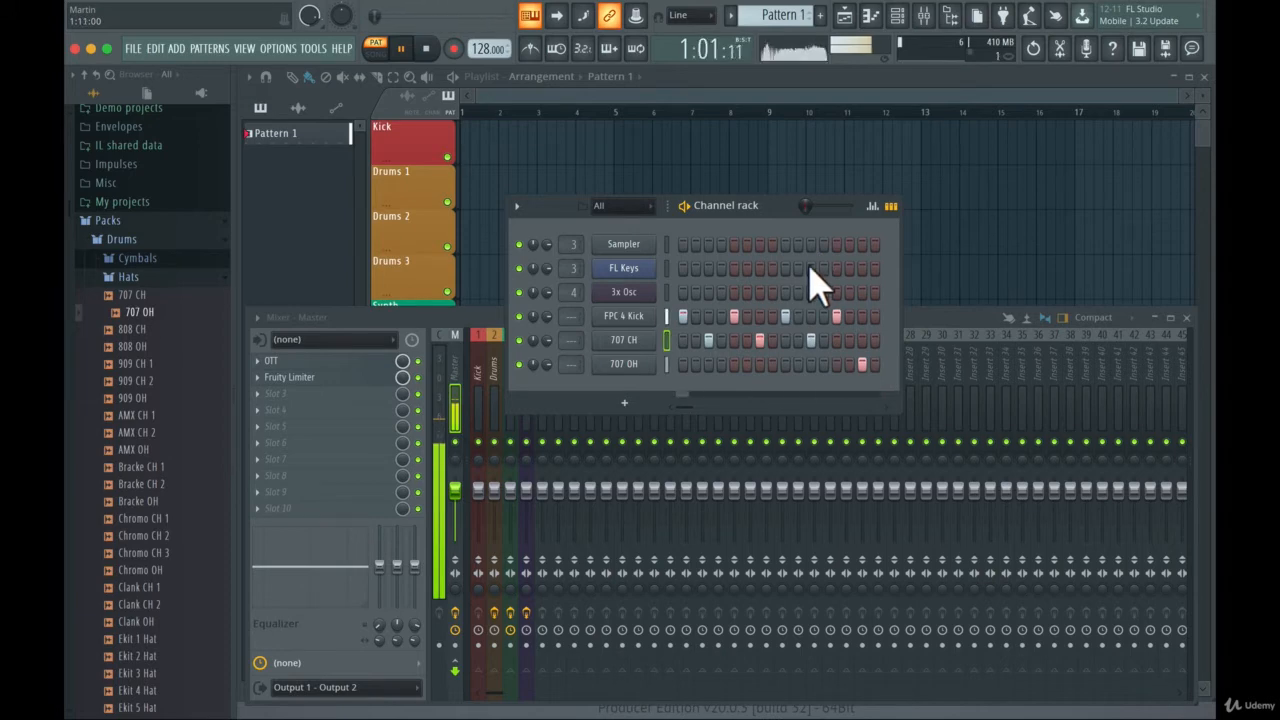
# - Audition snare samples in the Drums pack's Snares folder and add 808 Snare to the channel rack as a new channel
pyautogui.click(128, 280)
pyautogui.press('space')
pyautogui.click(135, 258)
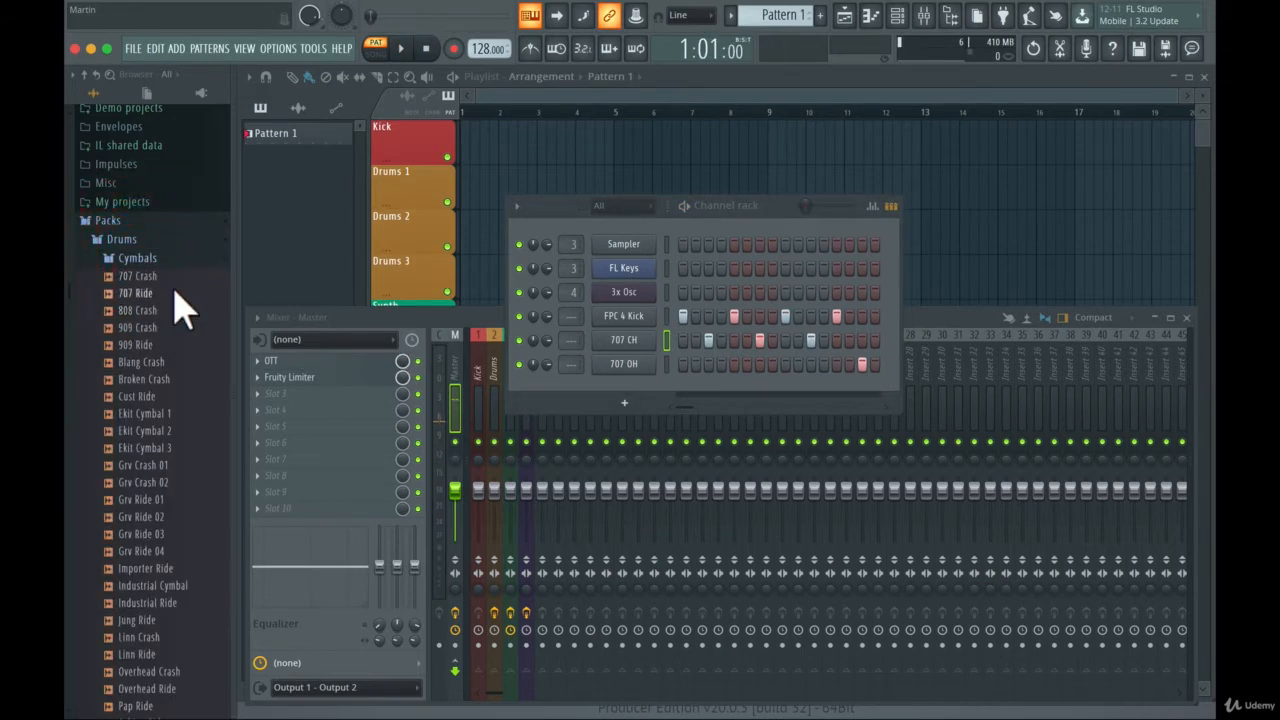
pyautogui.scroll(-10, 163, 528)
pyautogui.scroll(13, 172, 520)
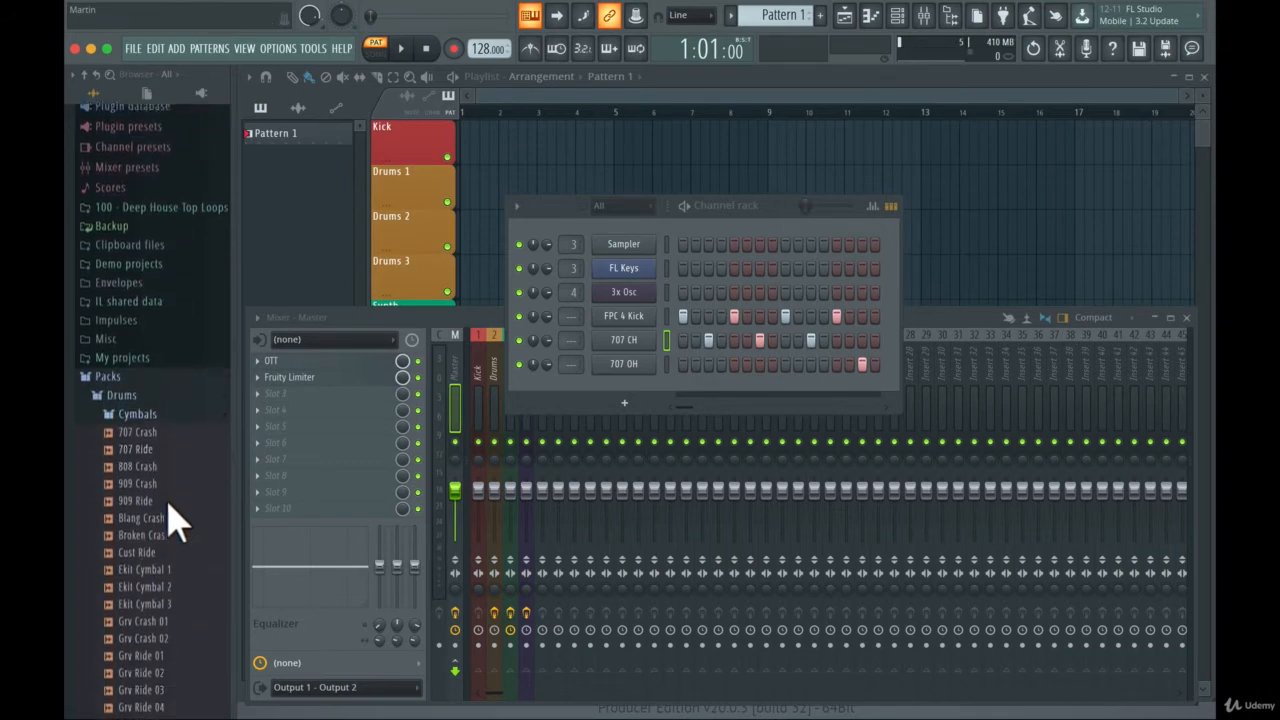
pyautogui.scroll(-8, 165, 510)
pyautogui.click(148, 552)
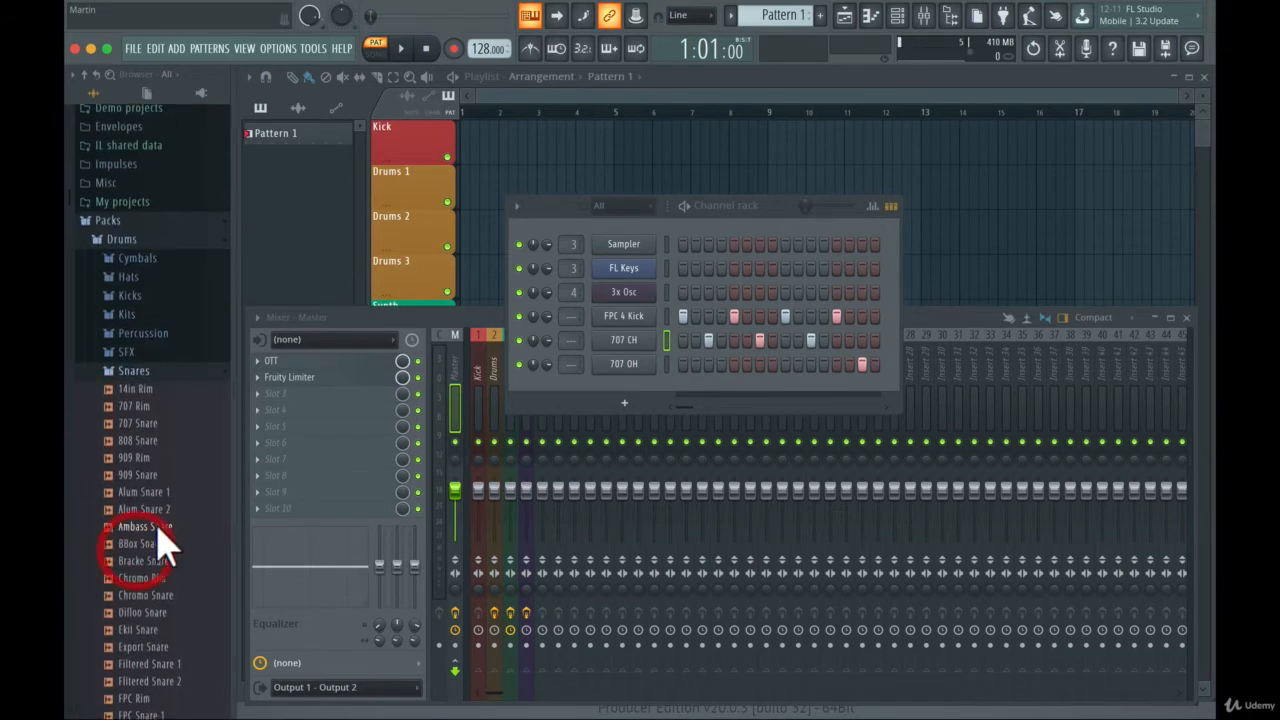
pyautogui.click(160, 509)
pyautogui.click(157, 491)
pyautogui.click(160, 474)
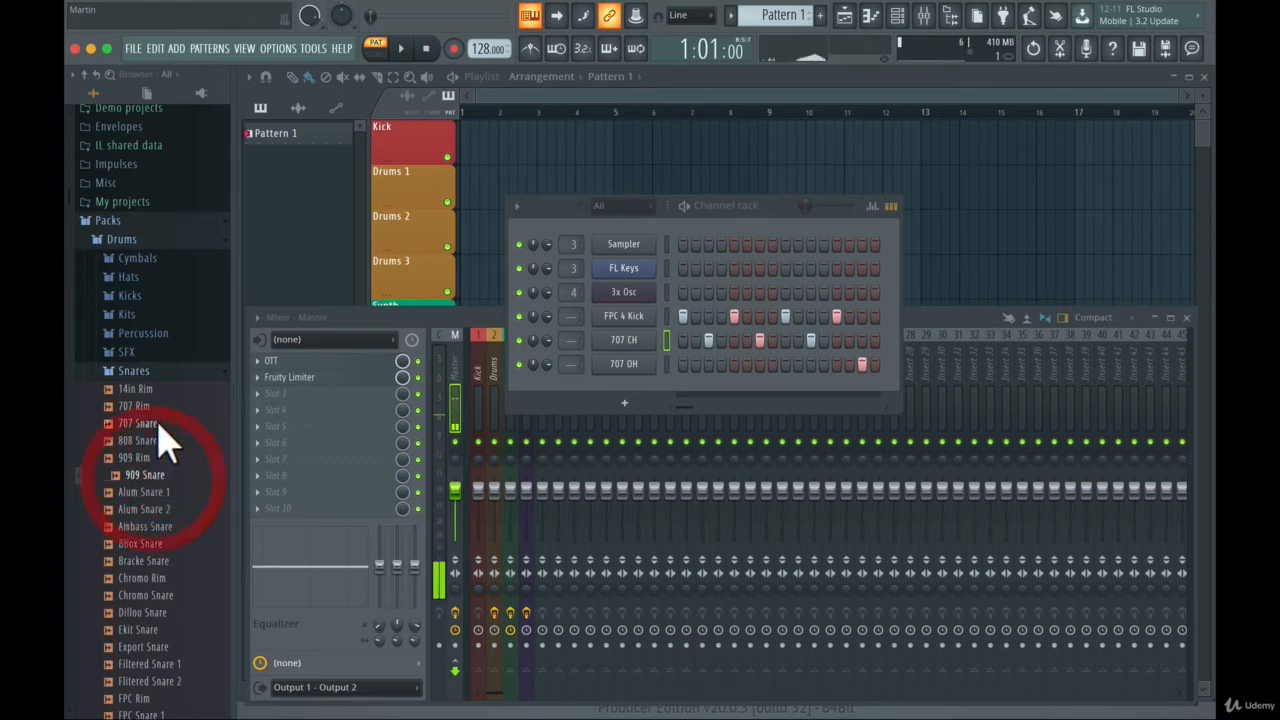
pyautogui.click(155, 440)
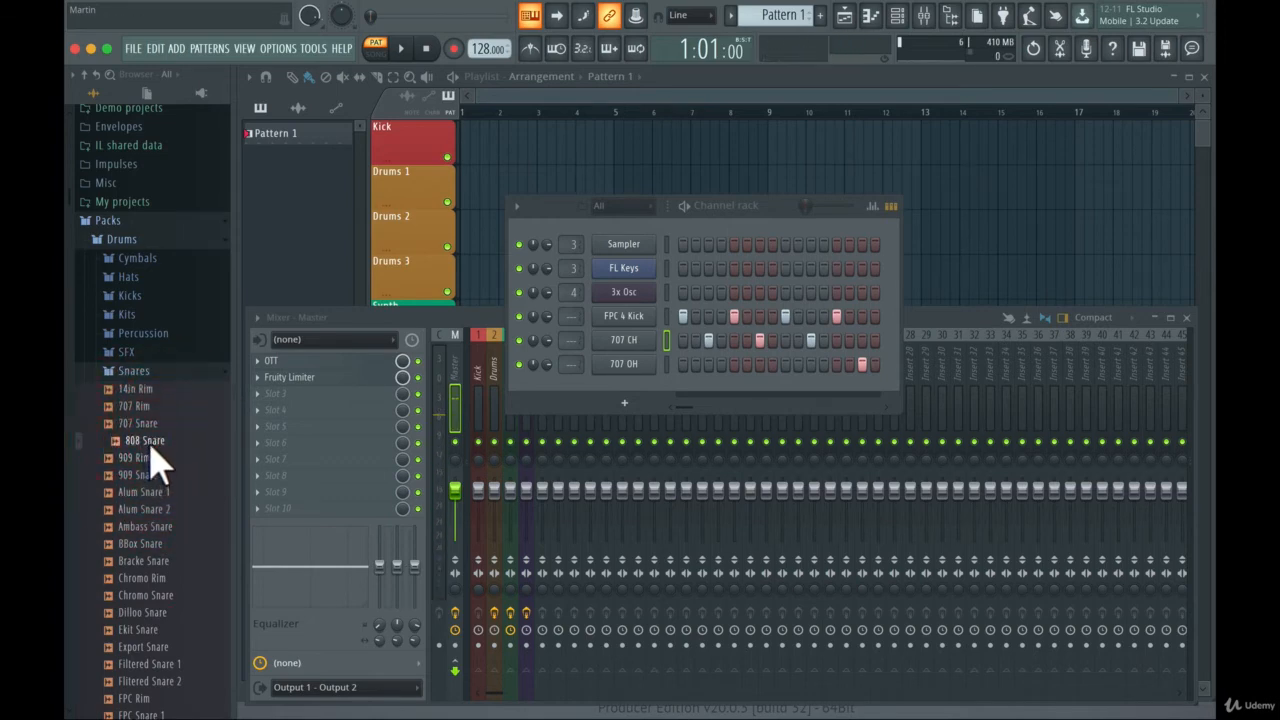
pyautogui.moveTo(152, 448); pyautogui.dragTo(608, 398)
# - Program 808 Snare hits on steps 5 and 13, and play the pattern to check the beat
pyautogui.click(734, 388)
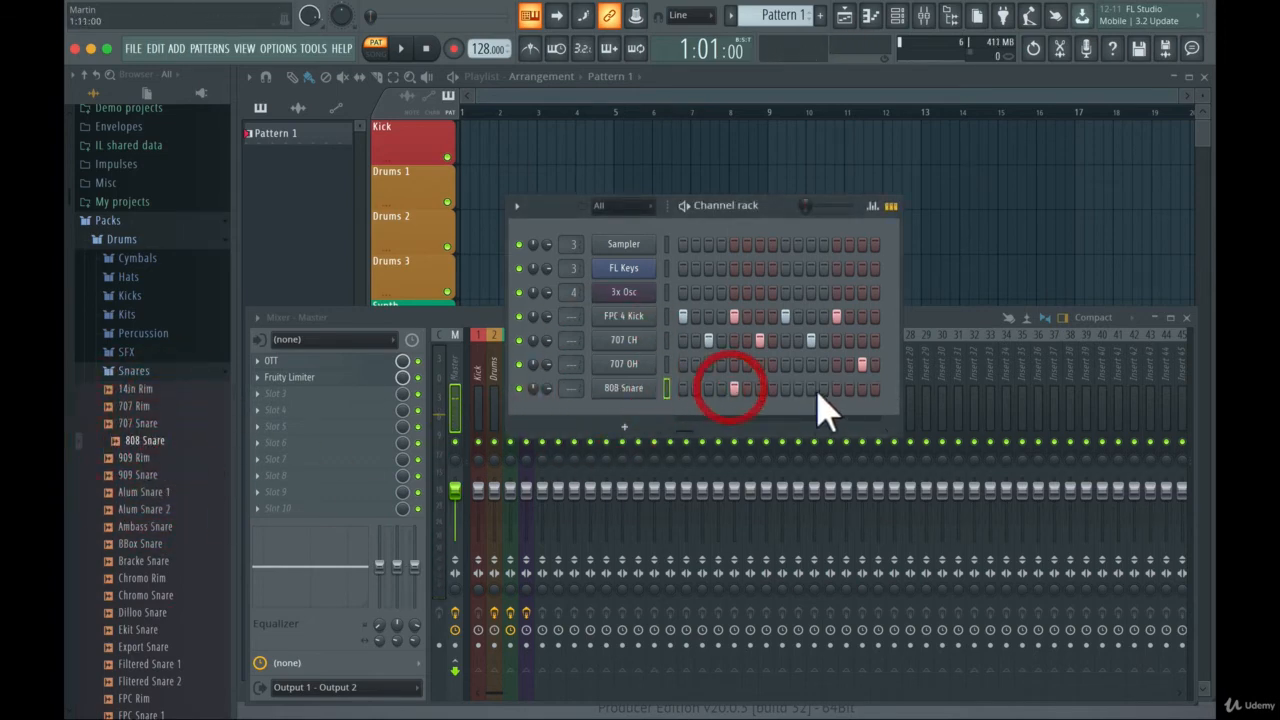
pyautogui.click(837, 388)
pyautogui.press('space')
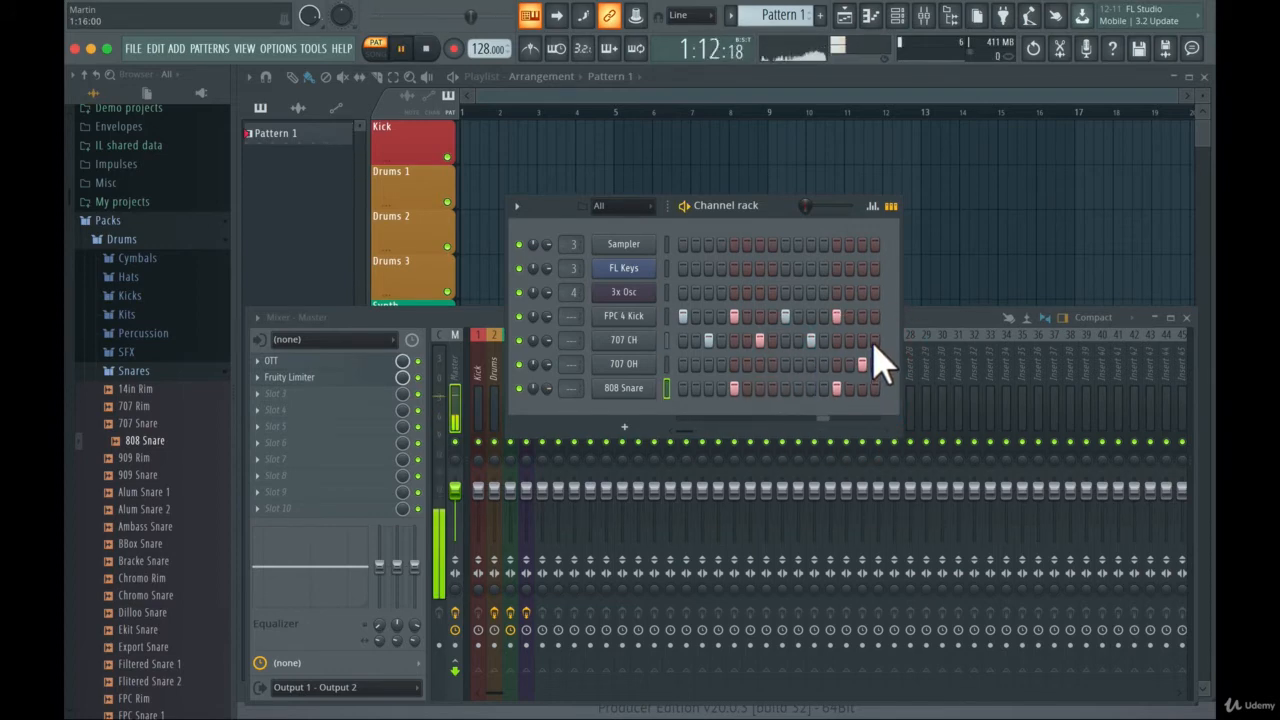
pyautogui.press('space')
# - Extend the channel rack to 32 steps and add FPC 4 Kick hits on steps 17, 21, 25 and 29
pyautogui.moveTo(886, 438); pyautogui.dragTo(1106, 463)
pyautogui.click(935, 272)
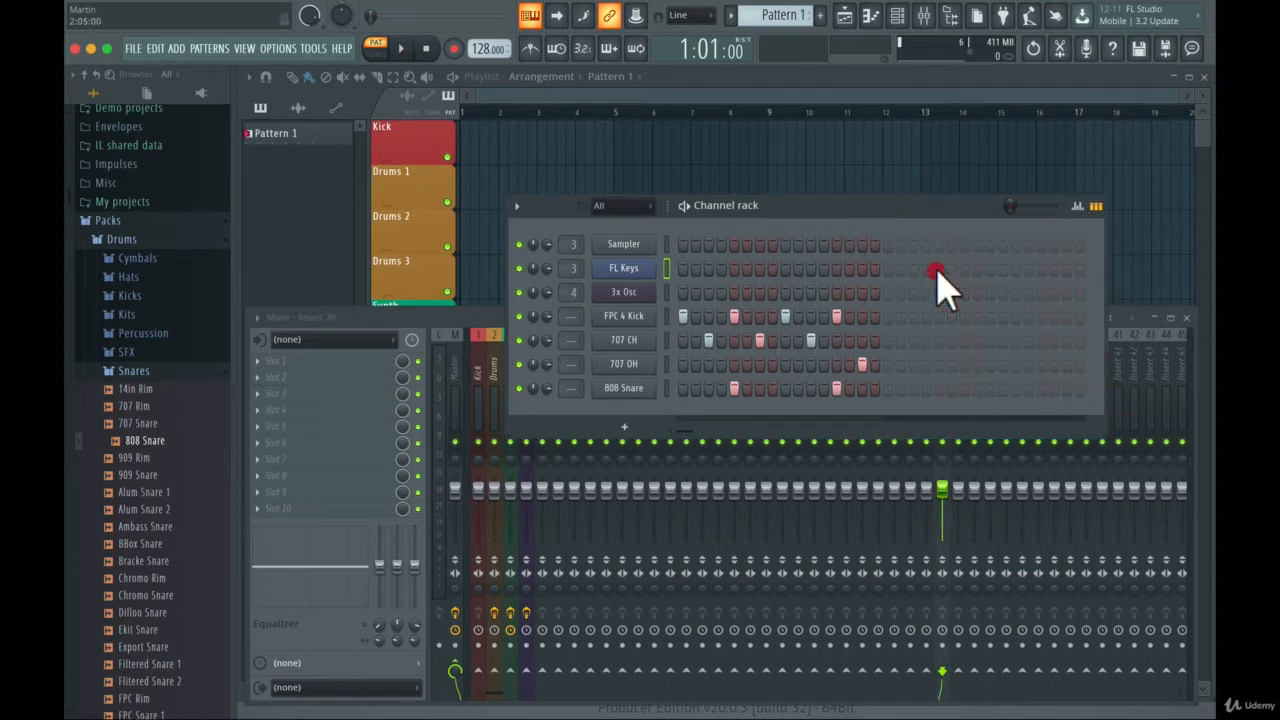
pyautogui.click(887, 316)
pyautogui.click(939, 316)
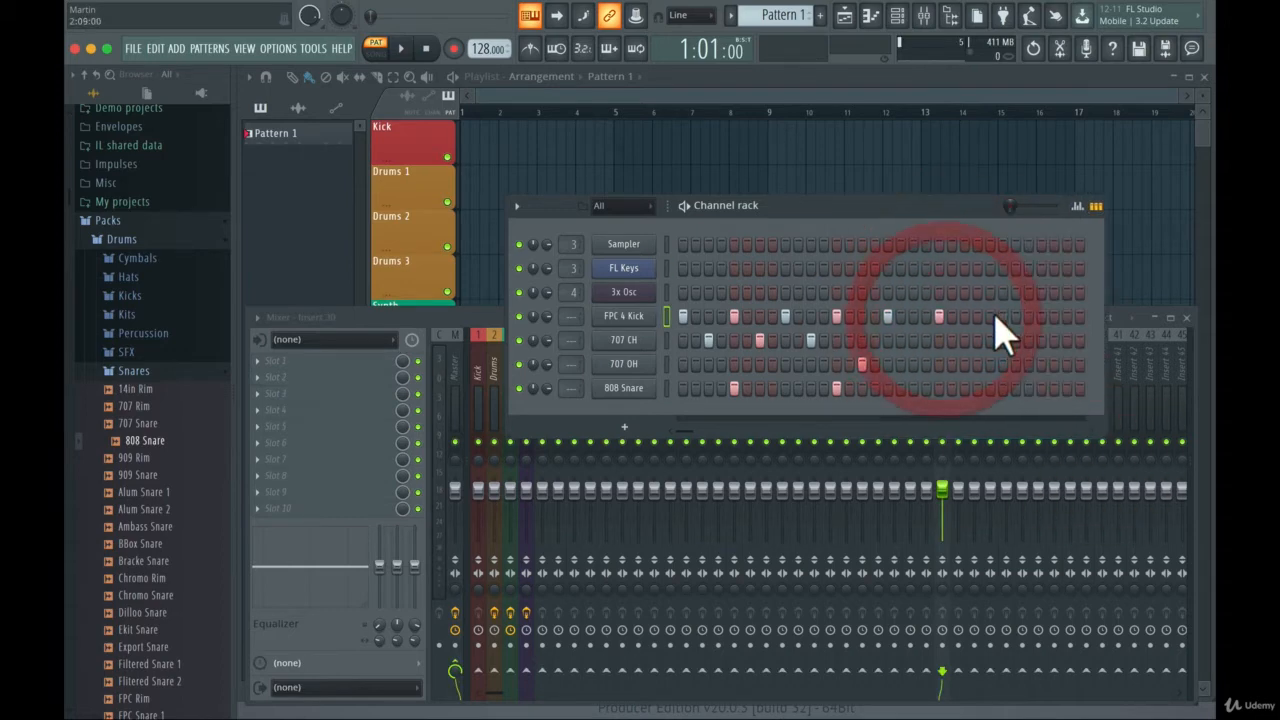
pyautogui.click(990, 316)
pyautogui.click(1041, 316)
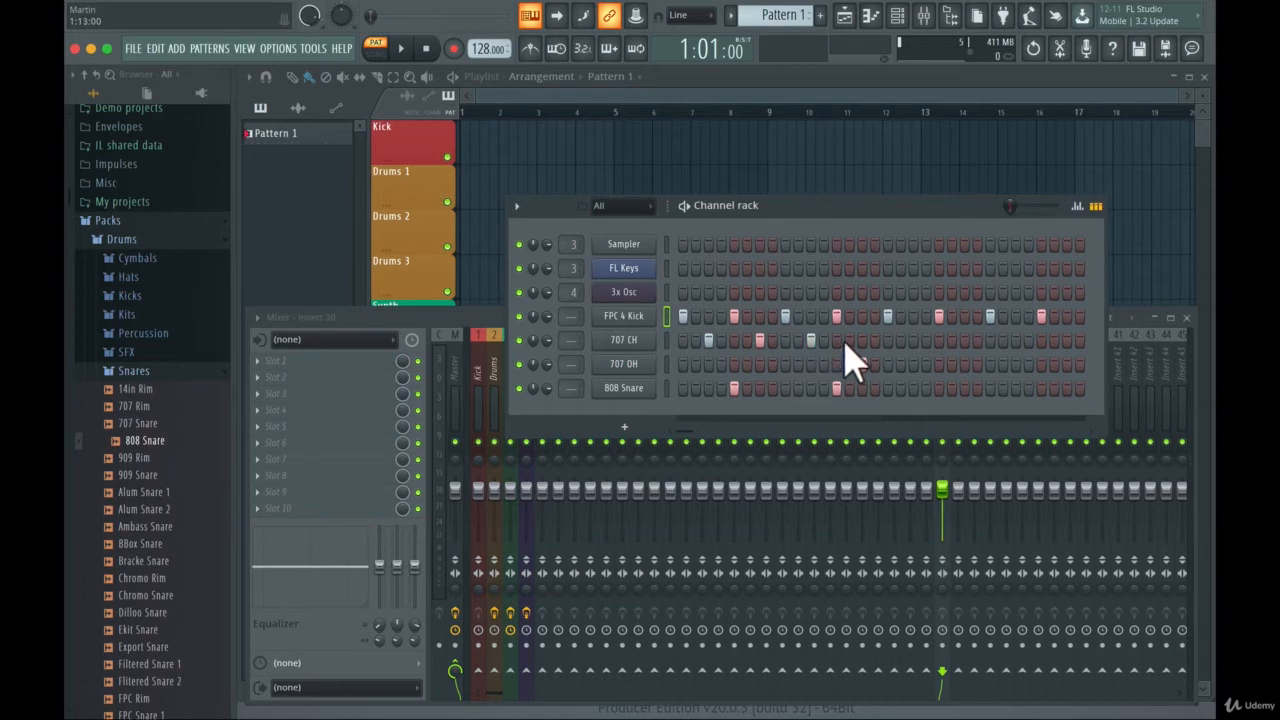
# - Program 707 CH hits on steps 19, 23, 27, 30 and 31, and a 707 OH hit on step 32
pyautogui.click(862, 364)
pyautogui.click(913, 340)
pyautogui.click(964, 340)
pyautogui.click(1015, 340)
pyautogui.click(1079, 340)
pyautogui.click(1066, 340)
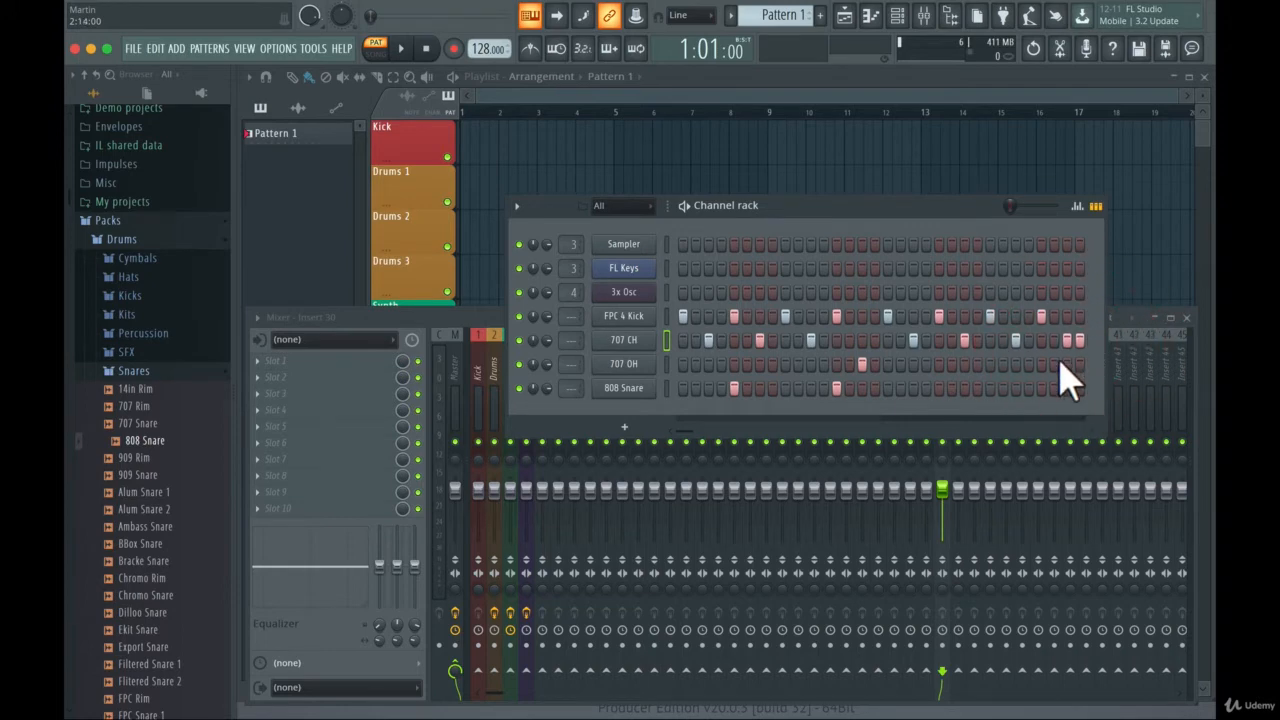
pyautogui.rightClick(1079, 340)
pyautogui.click(1079, 364)
pyautogui.click(1054, 340)
# - Add 808 Snare hits on steps 21 and 29, and play the full 32-step pattern
pyautogui.click(938, 389)
pyautogui.click(1040, 389)
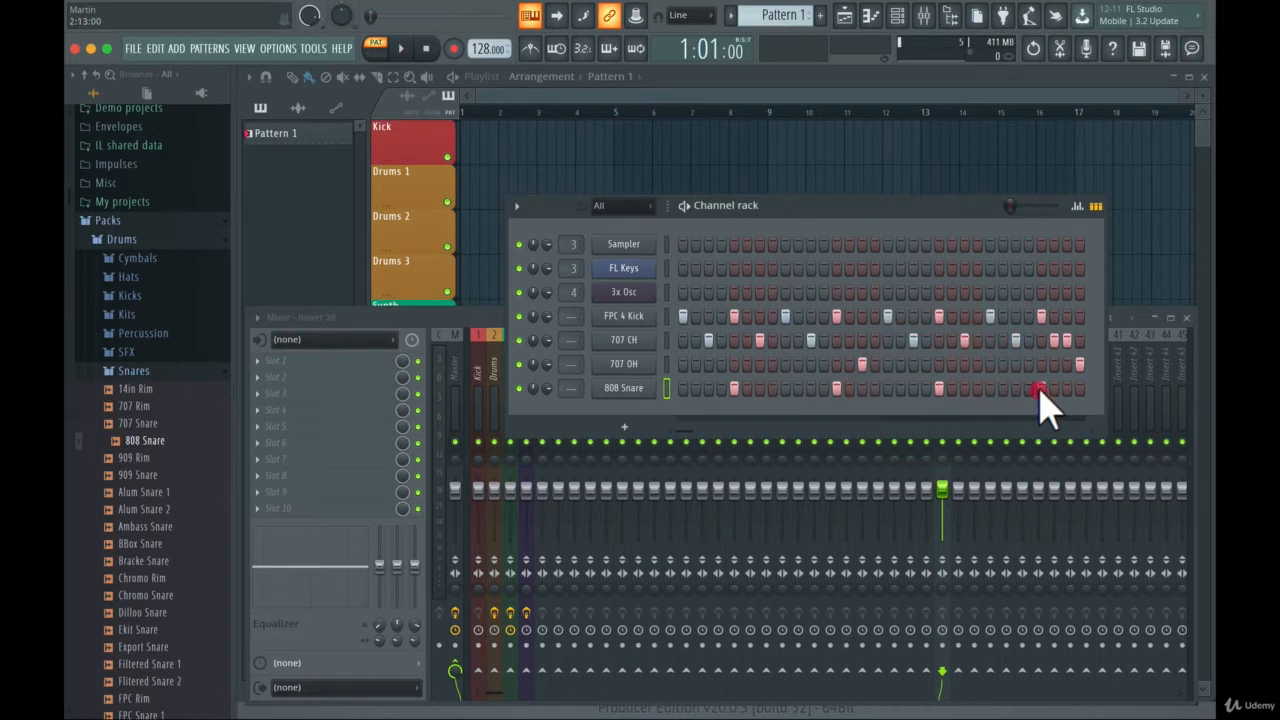
pyautogui.press('space')
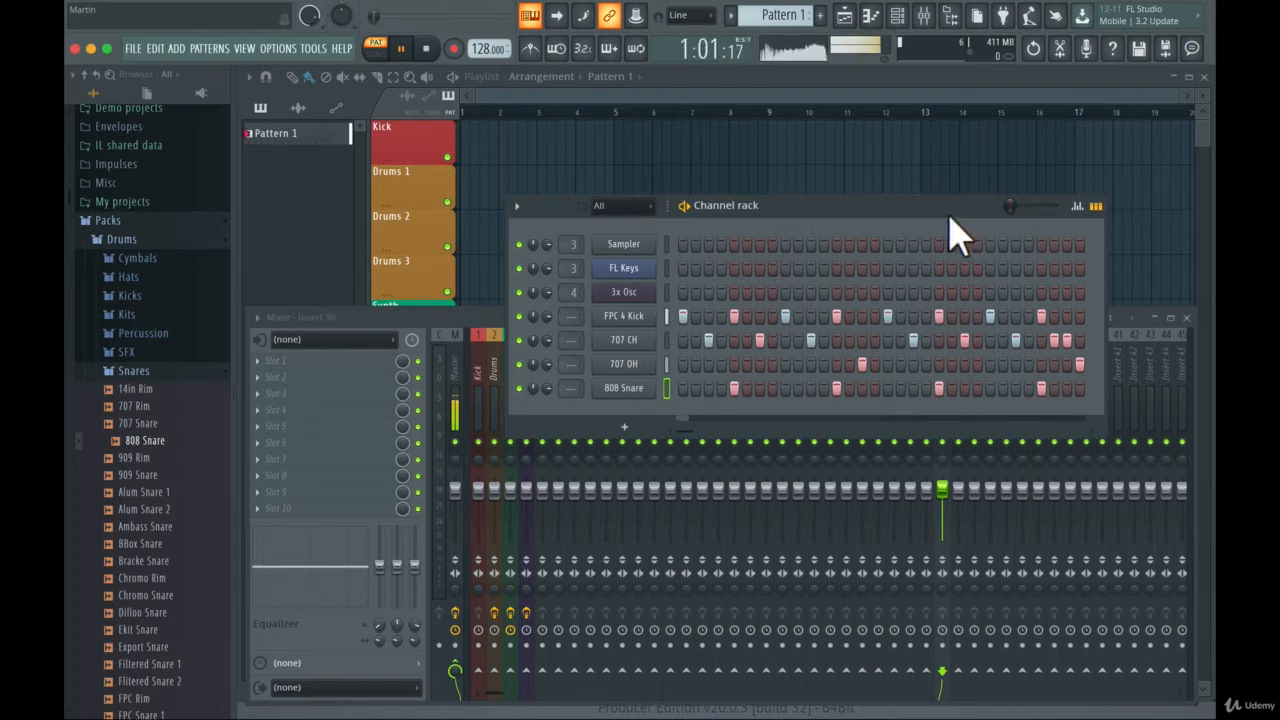
# - Stop playback and move the channel rack up so it sits above the mixer
pyautogui.press('space')
pyautogui.moveTo(918, 208); pyautogui.dragTo(905, 108)
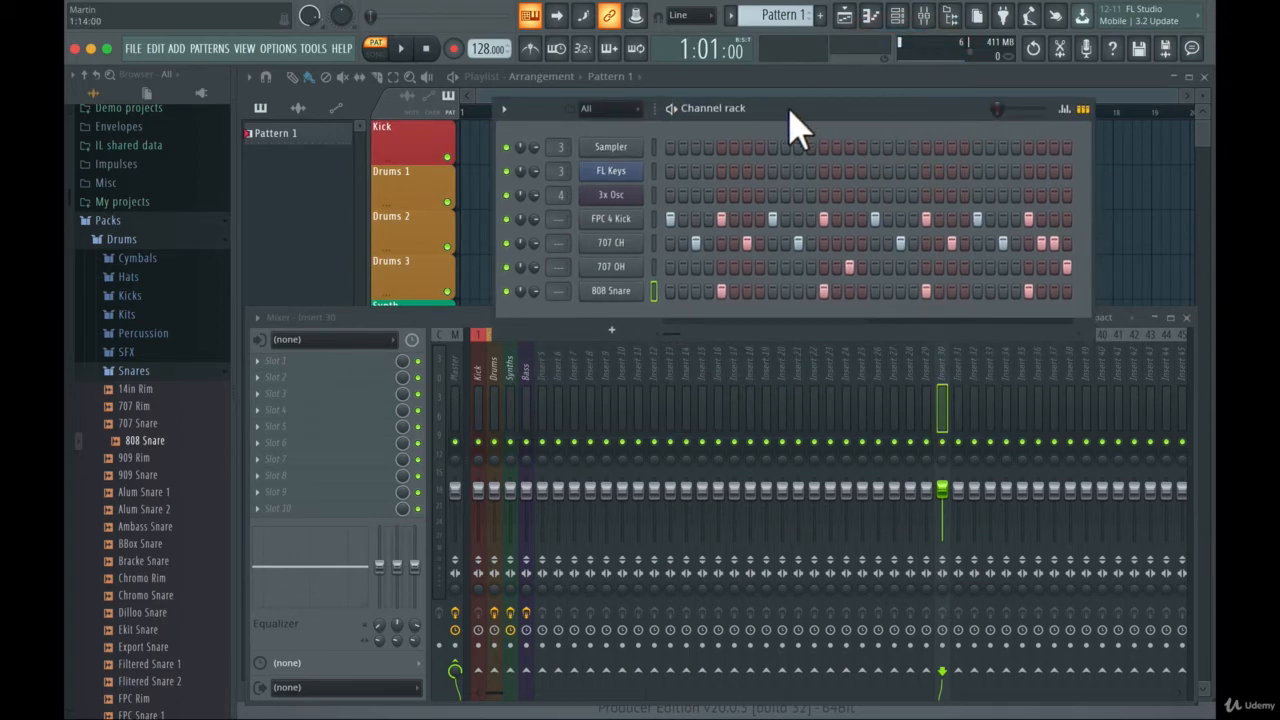
pyautogui.moveTo(790, 125); pyautogui.dragTo(800, 108)
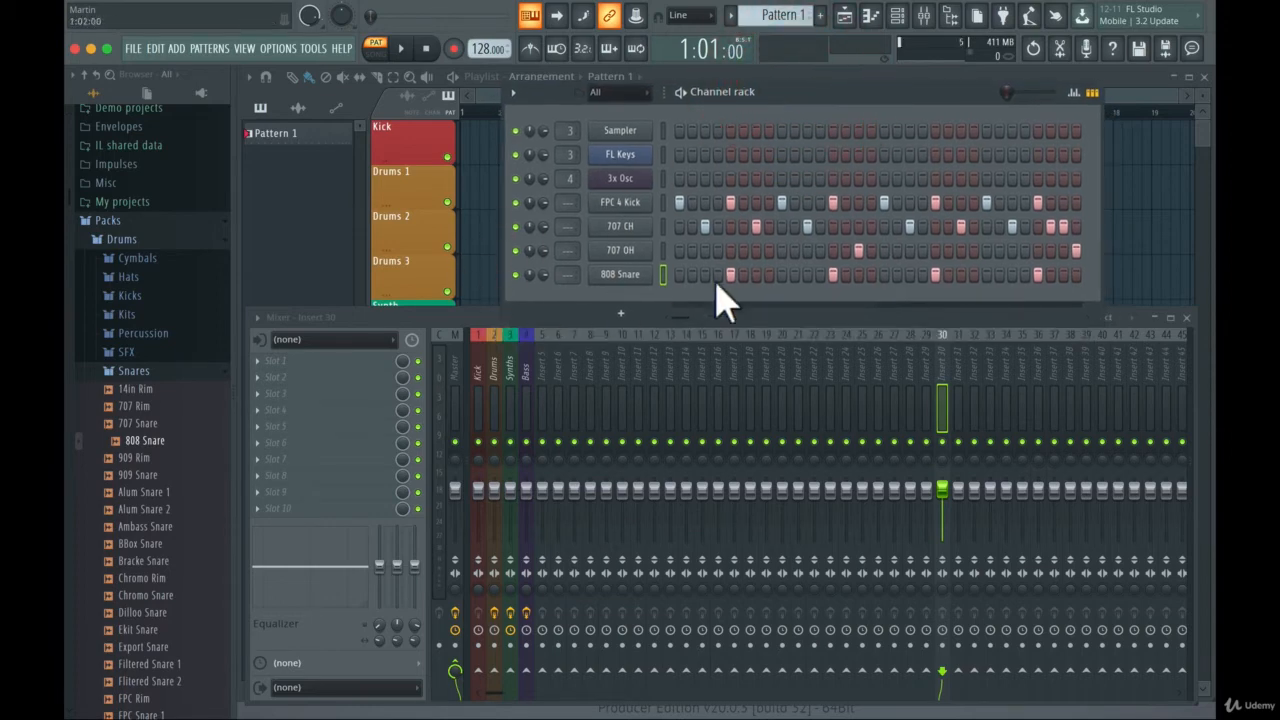
# - Assign the FPC 4 Kick, 707 CH, 707 OH and 808 Snare channels to mixer tracks 6, 7, 8 and 9 respectively
pyautogui.click(492, 340)
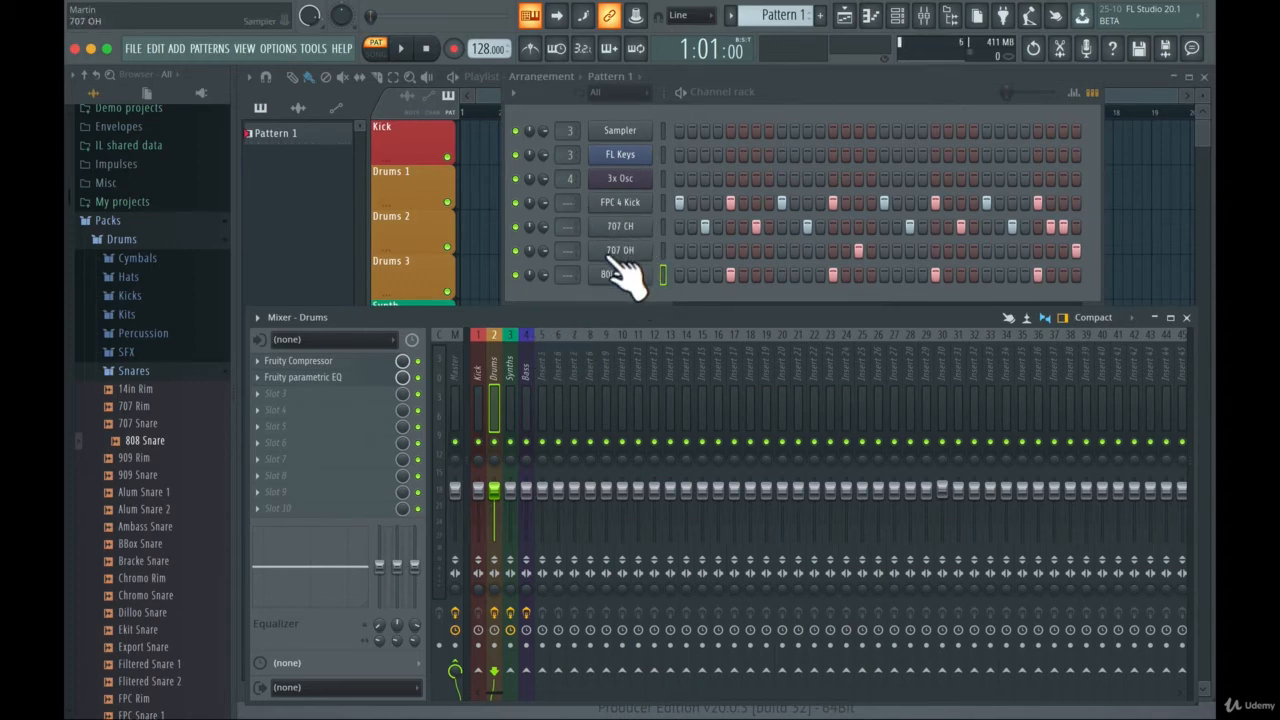
pyautogui.click(559, 335)
pyautogui.click(575, 335)
pyautogui.click(591, 335)
pyautogui.click(606, 336)
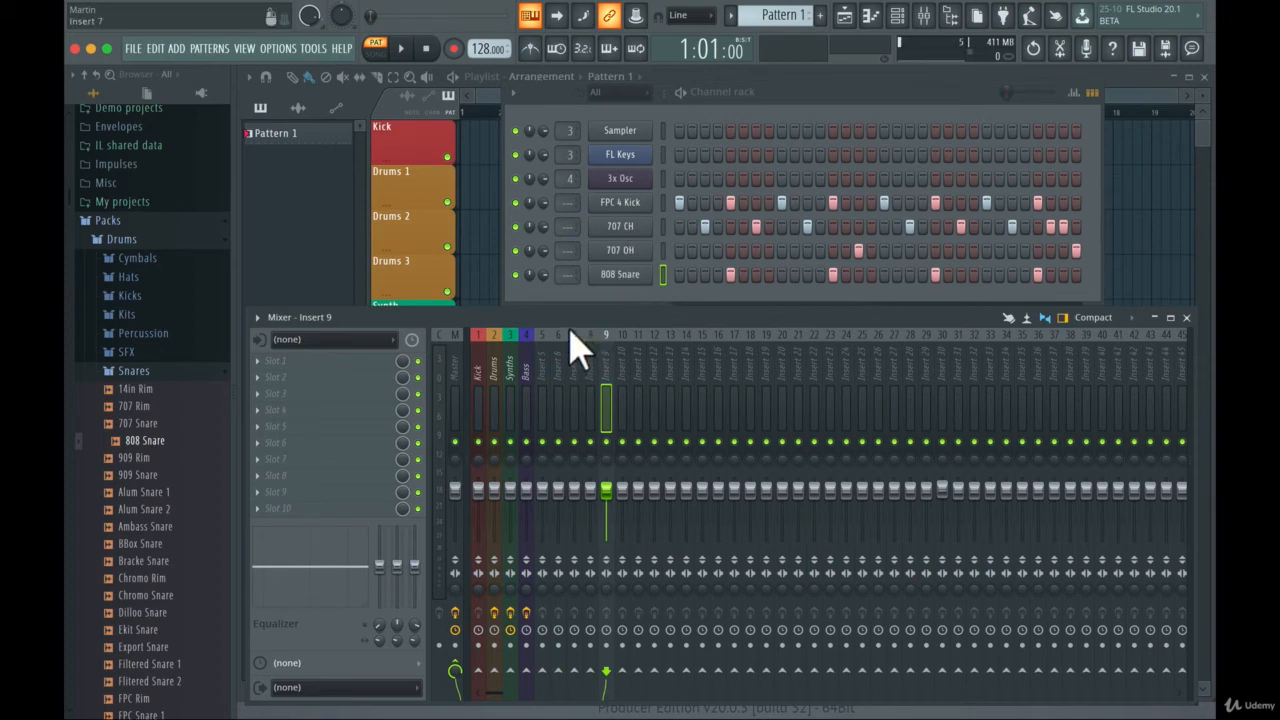
pyautogui.click(561, 336)
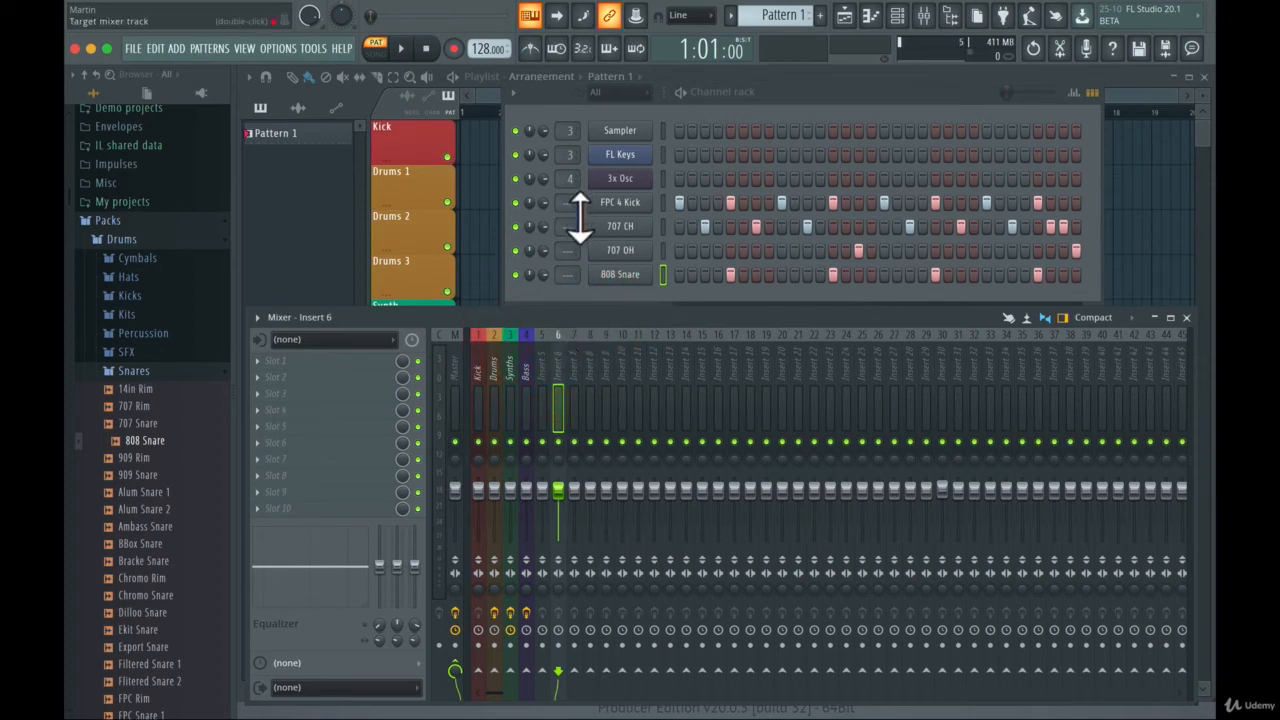
pyautogui.moveTo(572, 203); pyautogui.dragTo(572, 182)
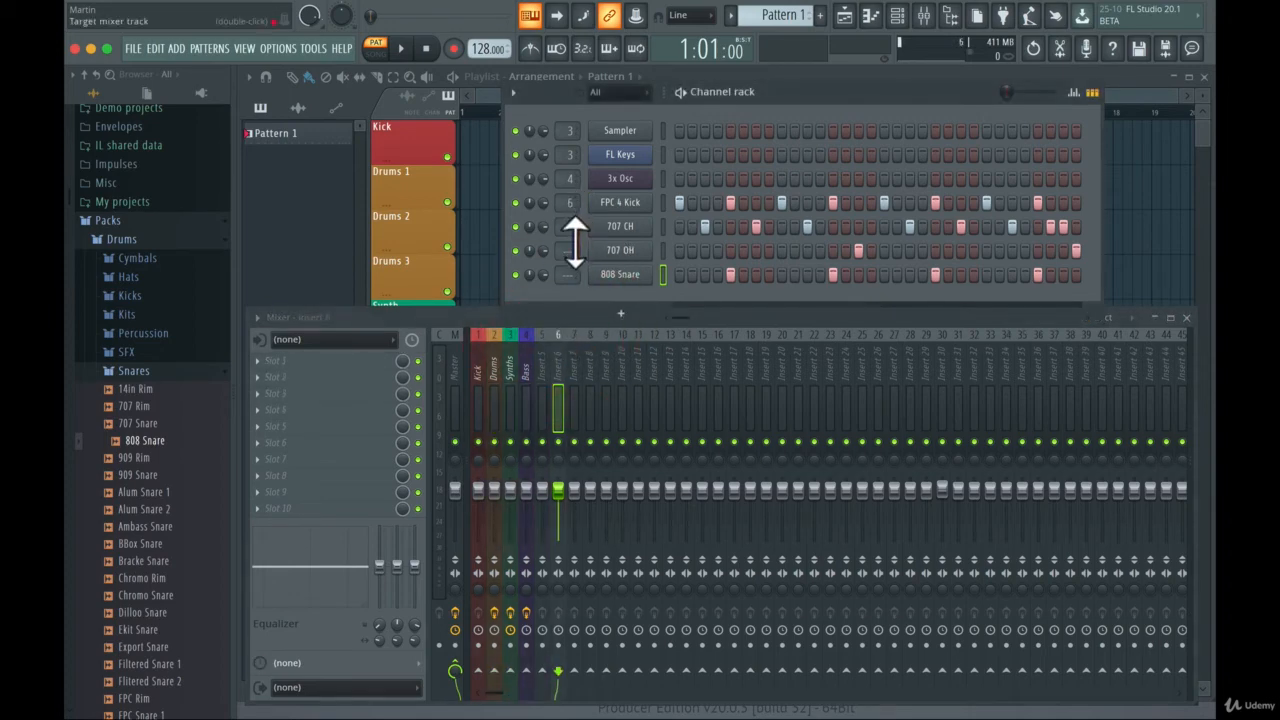
pyautogui.moveTo(575, 228); pyautogui.dragTo(575, 203)
pyautogui.moveTo(572, 251); pyautogui.dragTo(572, 234)
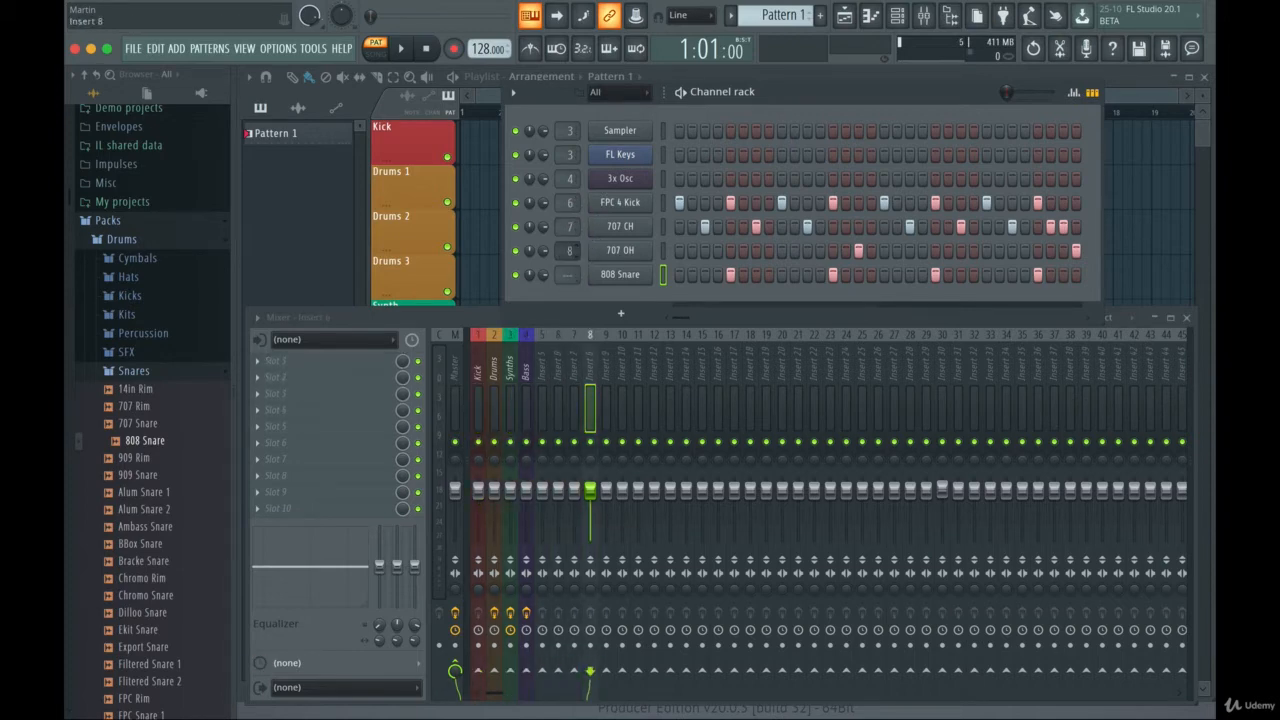
pyautogui.moveTo(575, 290); pyautogui.dragTo(575, 280)
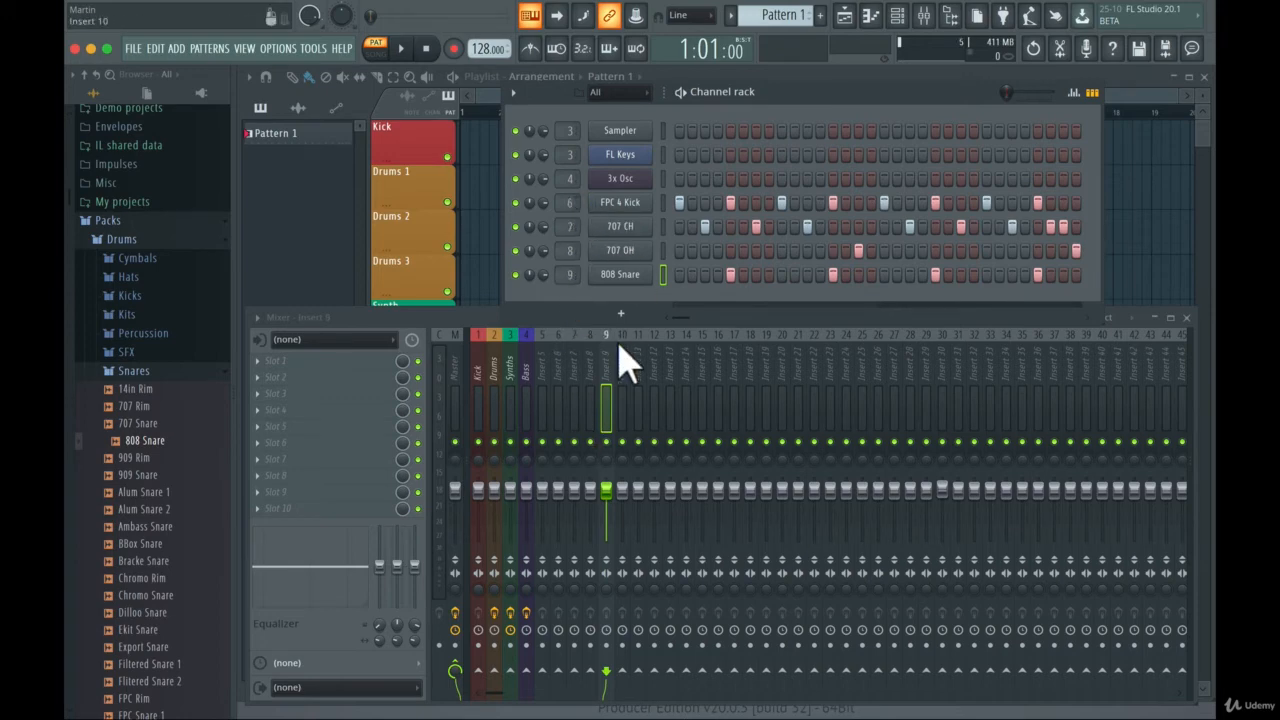
# - Select the FPC 4 Kick channel and route it to mixer track 6 with the mixer's channel routing option
pyautogui.click(560, 355)
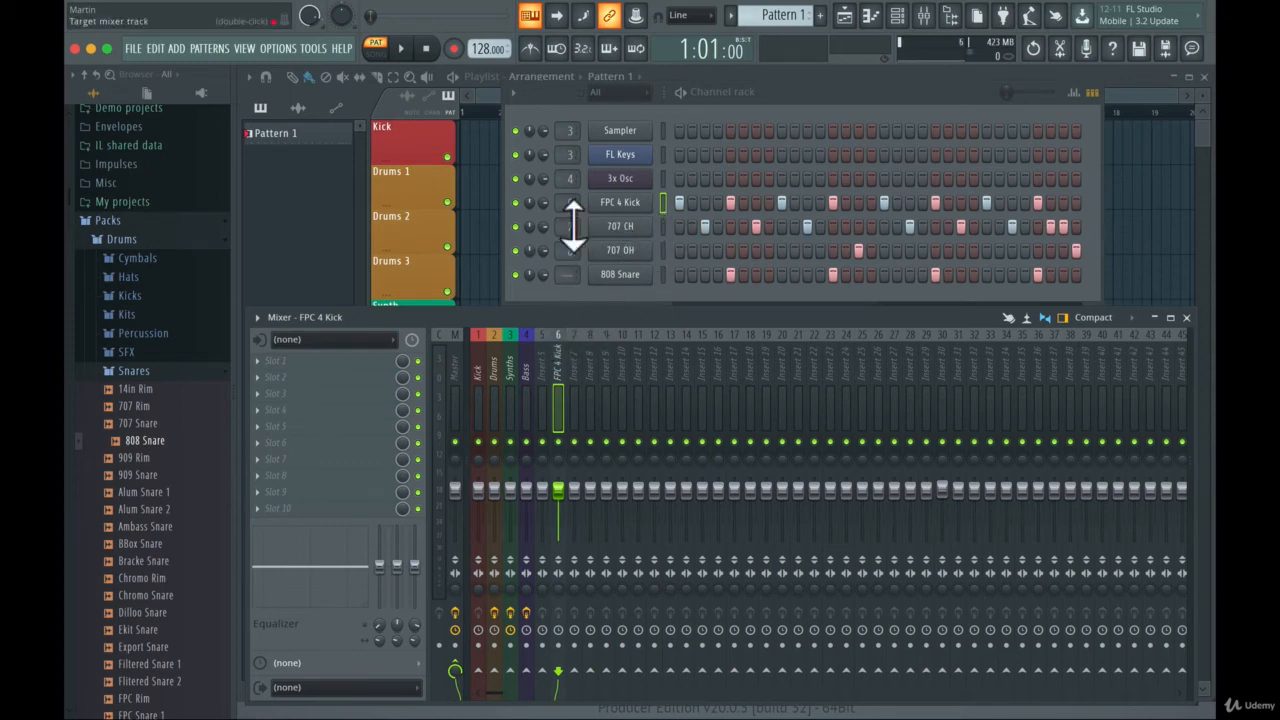
pyautogui.click(666, 206)
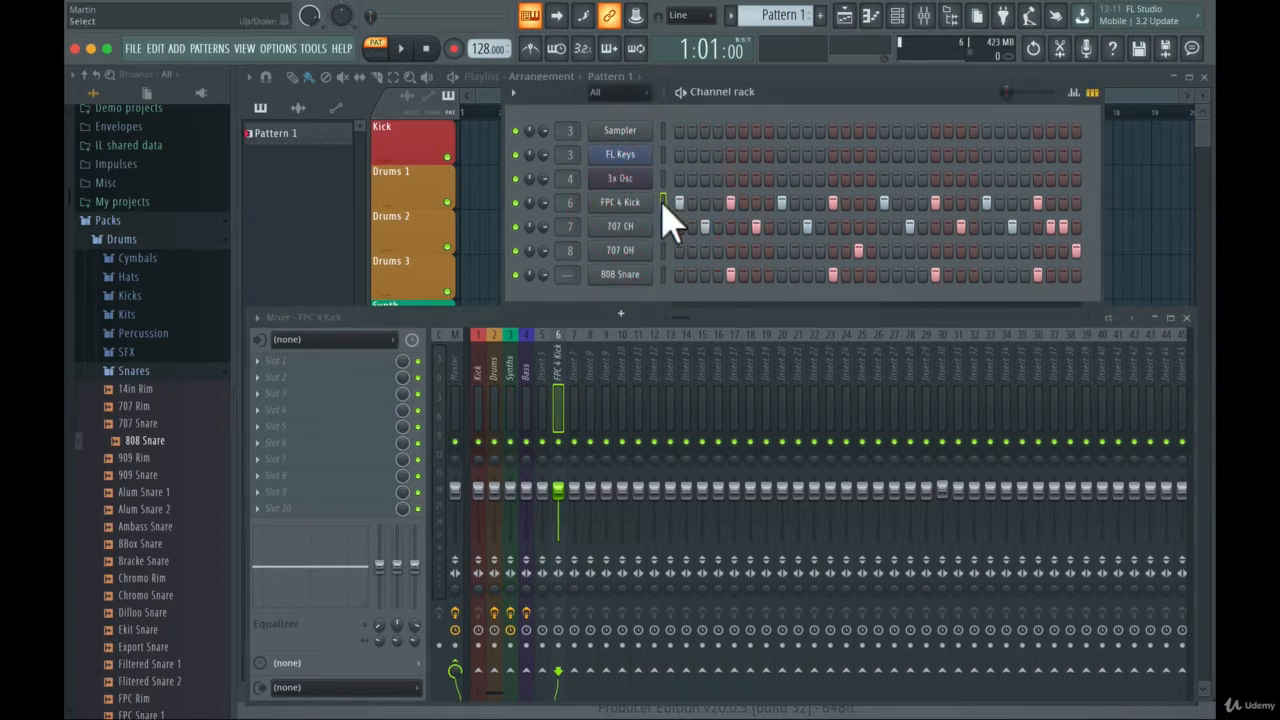
pyautogui.rightClick(561, 345)
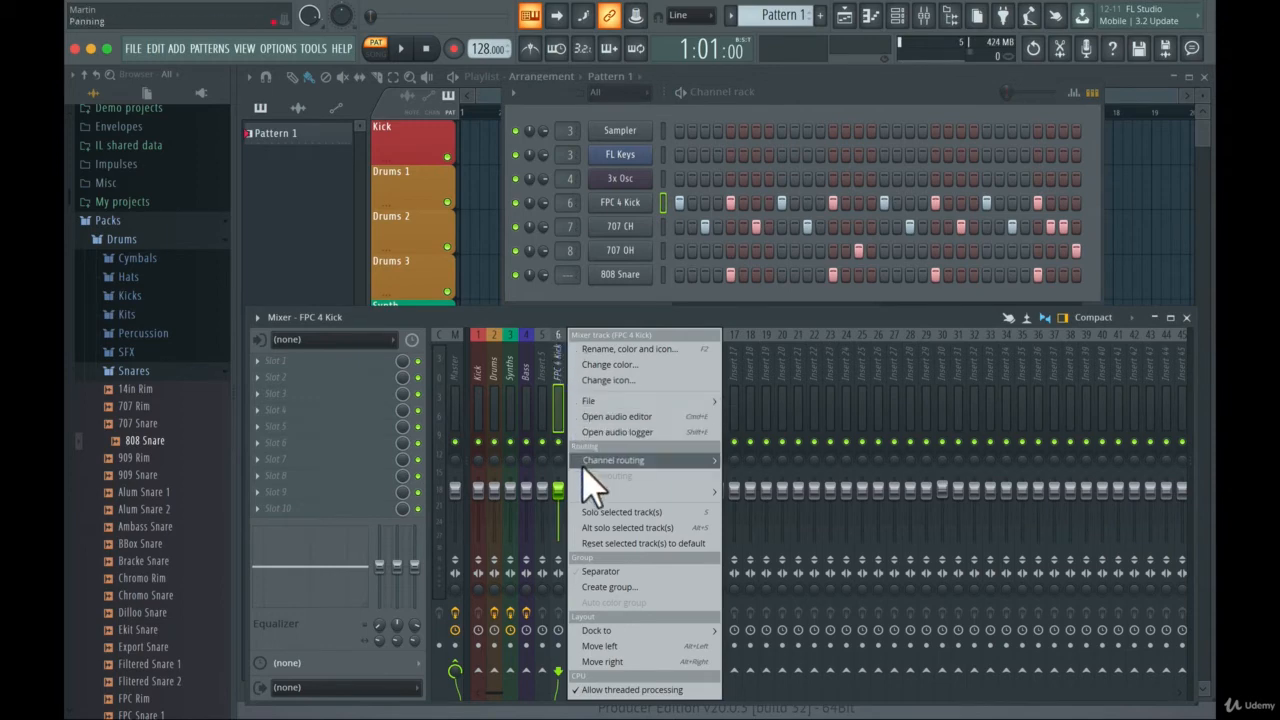
pyautogui.moveTo(585, 462)
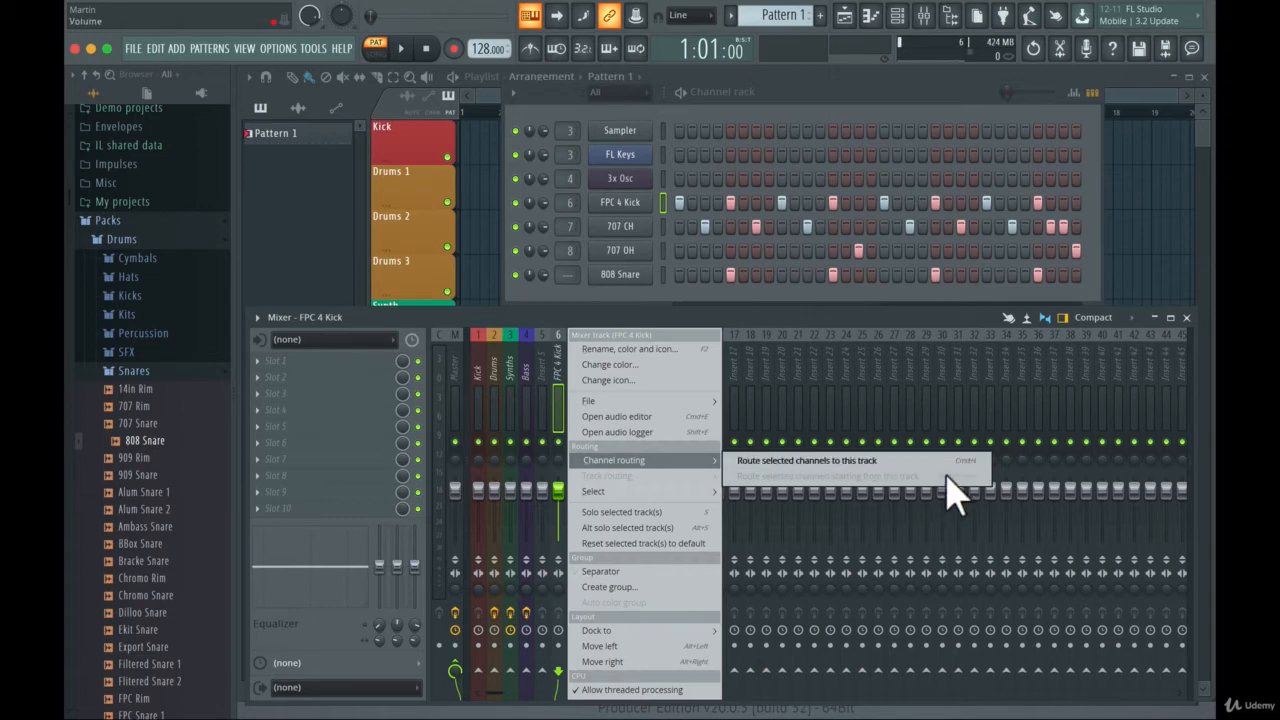
pyautogui.click(800, 461)
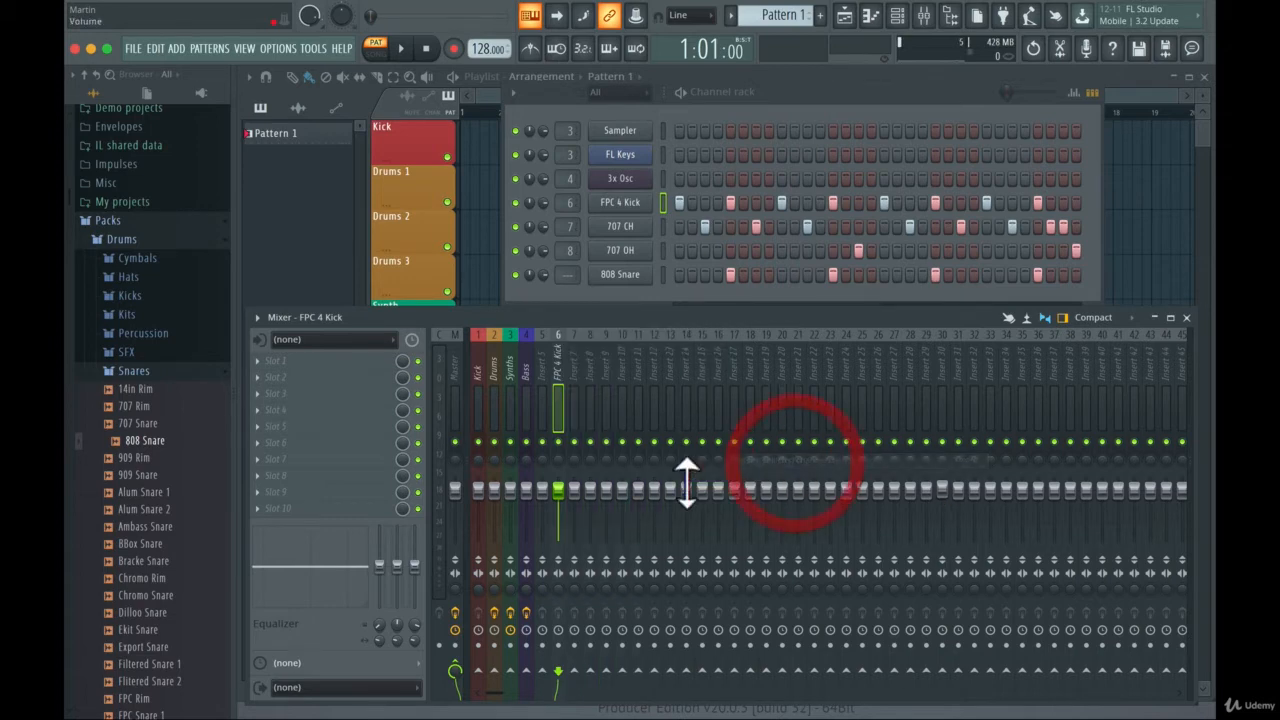
# - Set the FPC 4 Kick channel's color to bright green and keep its name
pyautogui.click(573, 340)
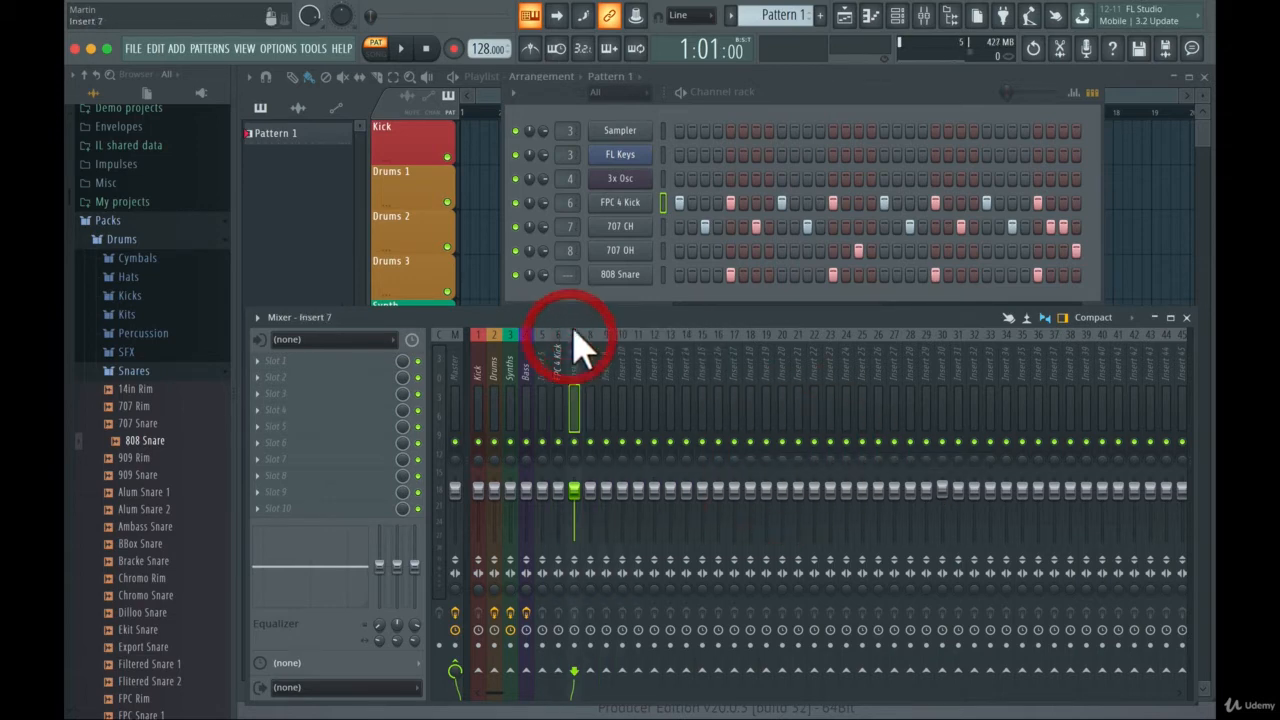
pyautogui.rightClick(614, 204)
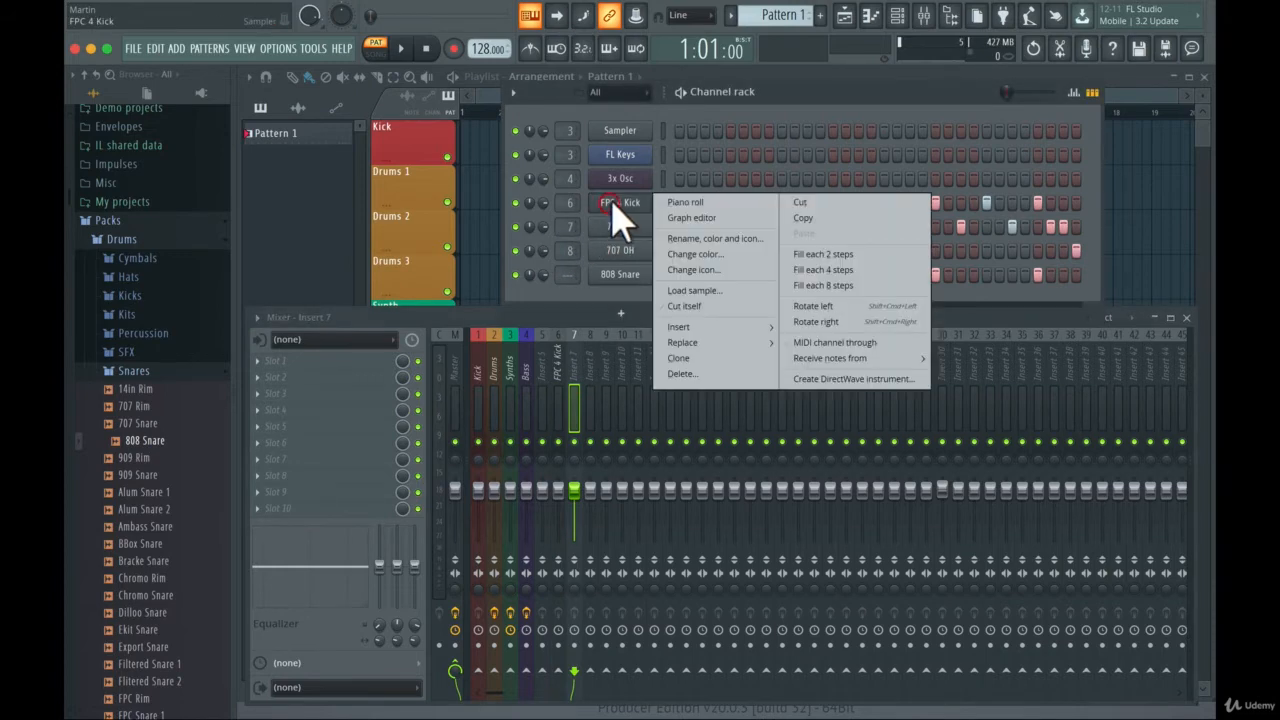
pyautogui.click(685, 240)
pyautogui.click(672, 230)
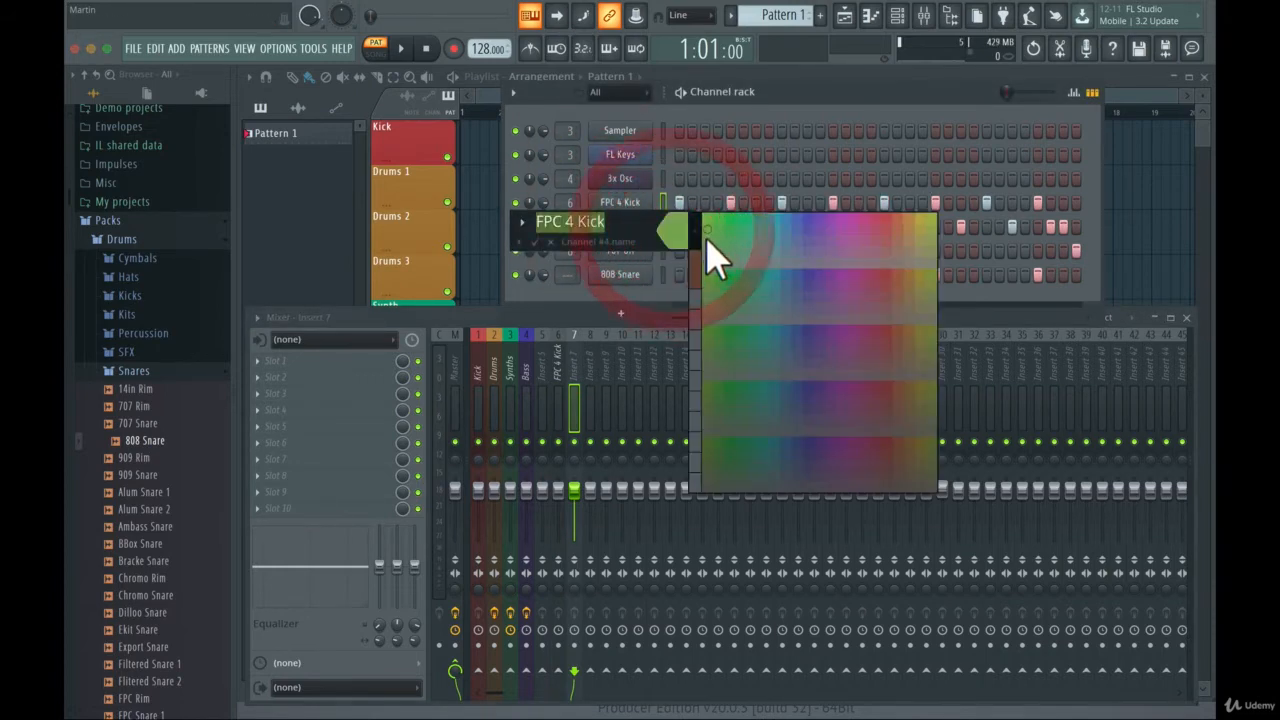
pyautogui.click(680, 235)
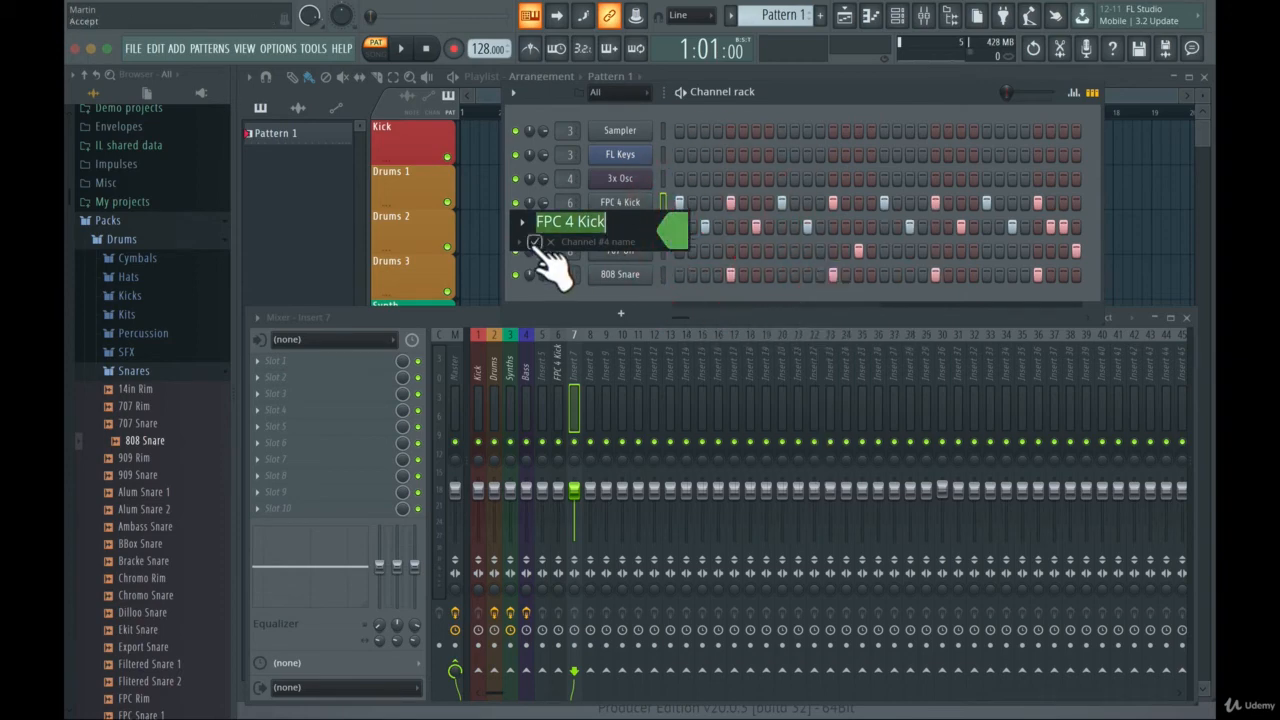
pyautogui.click(529, 246)
# - Color the 707 CH channel the same bright green as the kick channel
pyautogui.rightClick(634, 228)
pyautogui.click(738, 262)
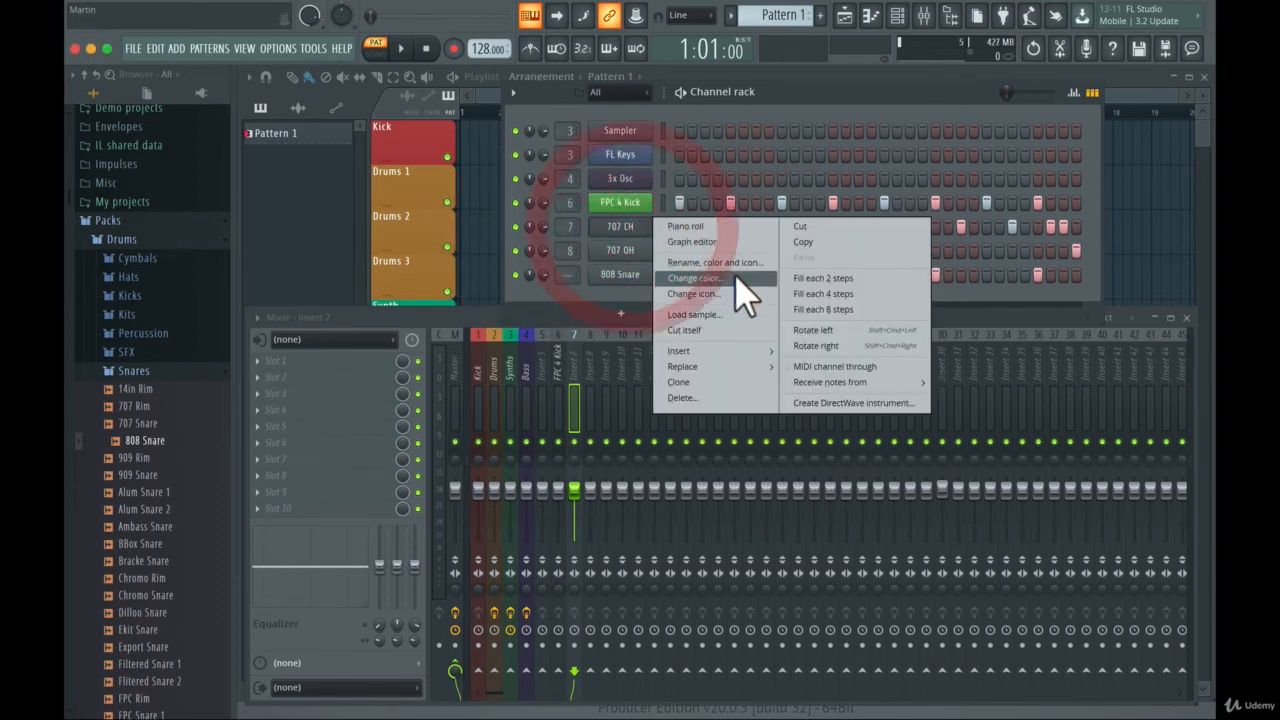
pyautogui.click(716, 254)
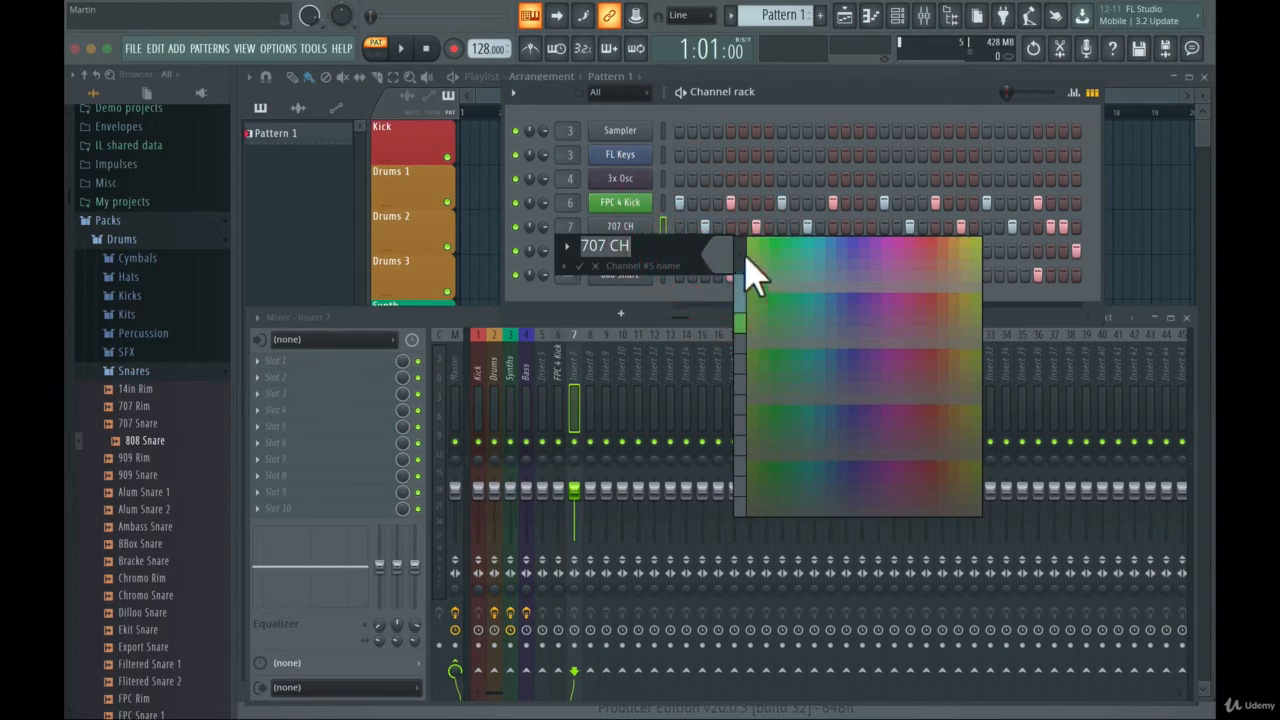
pyautogui.click(775, 258)
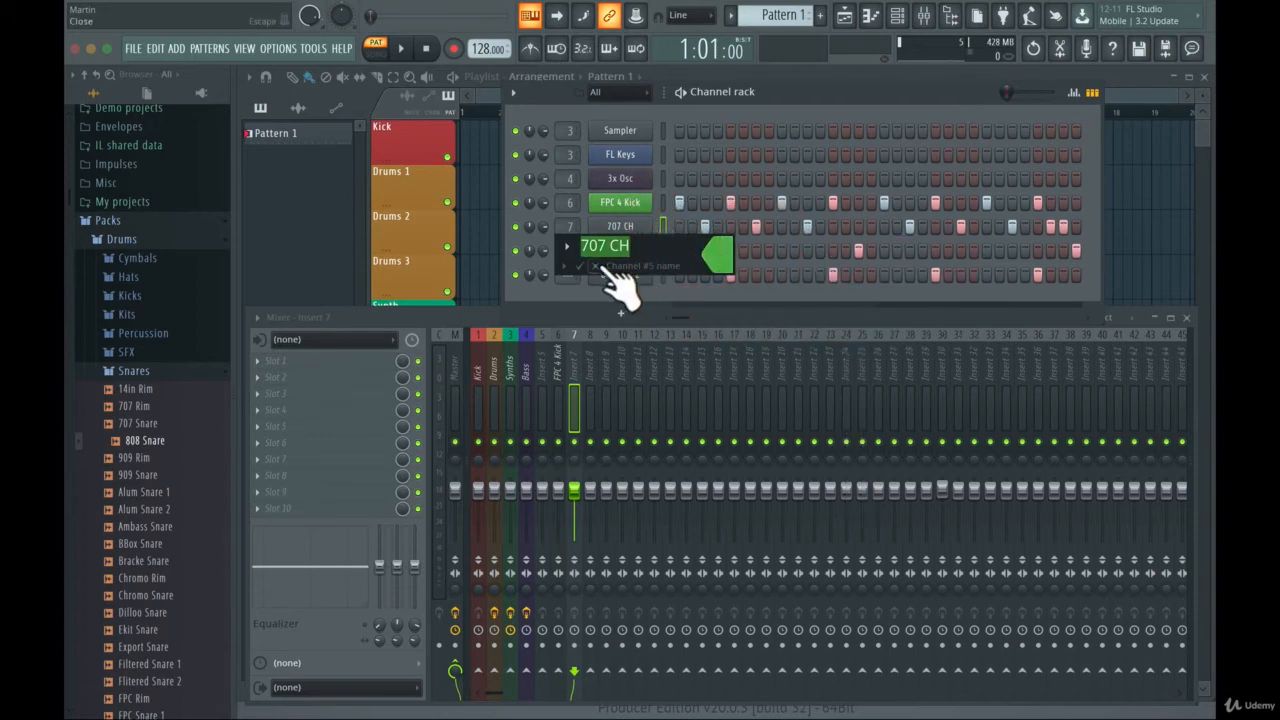
pyautogui.click(615, 288)
# - Color the 707 OH channel bright green to match the kick and closed hat
pyautogui.rightClick(628, 251)
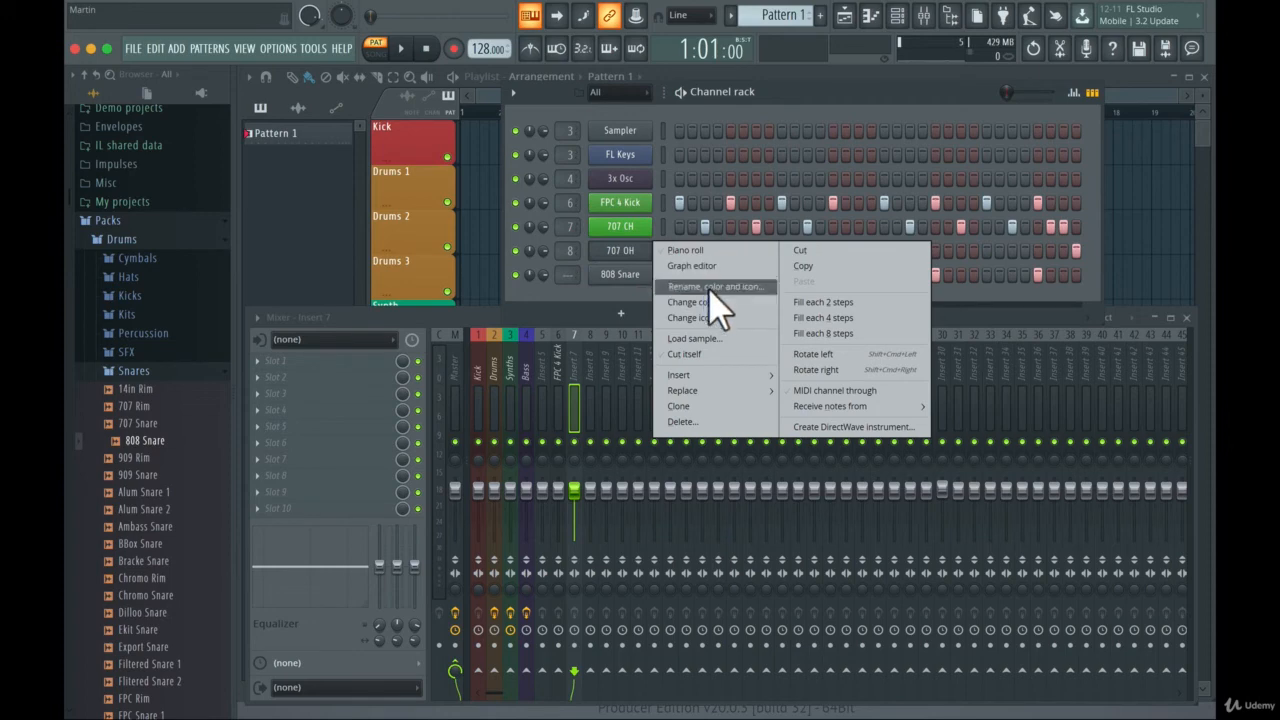
pyautogui.click(710, 290)
pyautogui.click(694, 284)
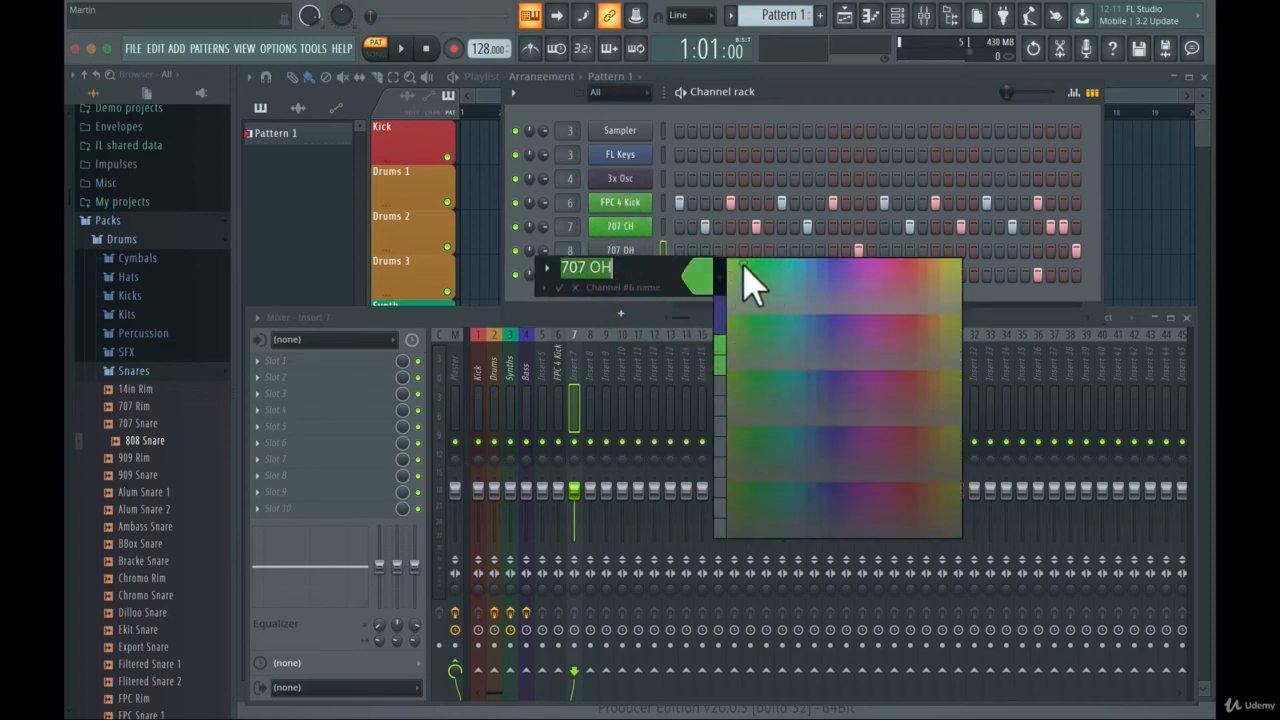
pyautogui.click(744, 267)
pyautogui.click(562, 288)
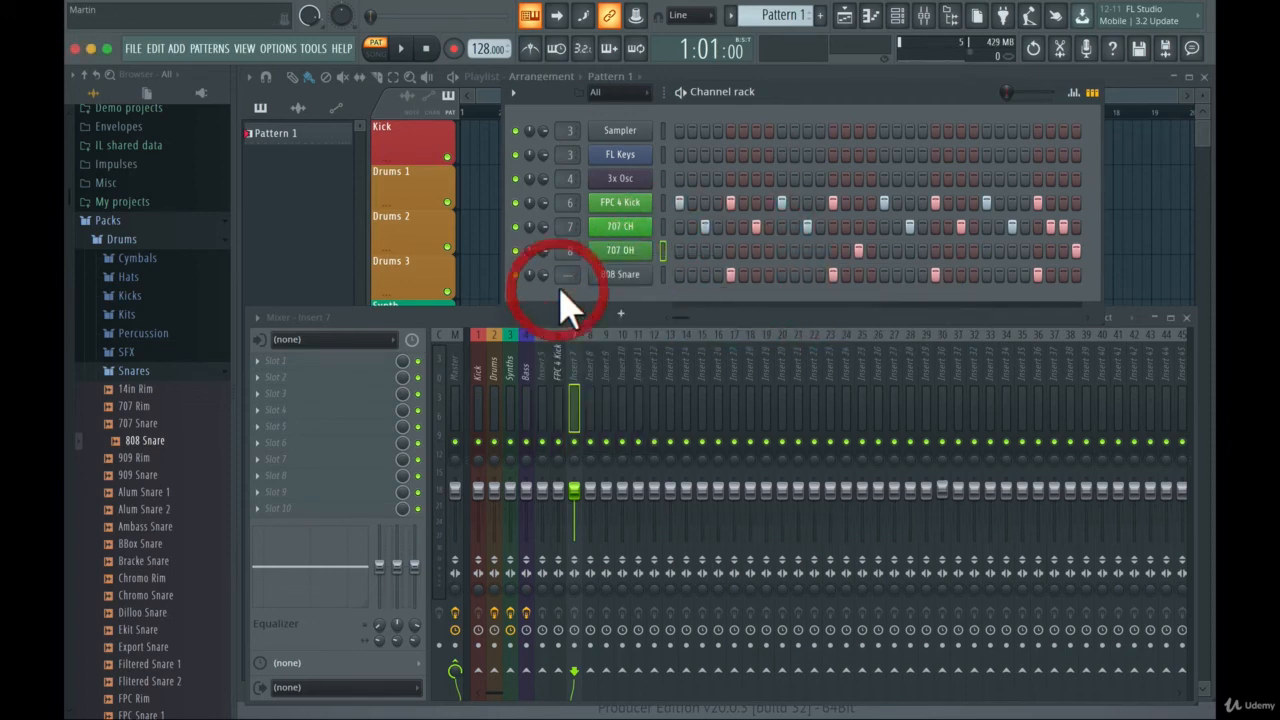
# - Color the 808 Snare channel bright green to match the other drum channels
pyautogui.rightClick(622, 276)
pyautogui.click(665, 309)
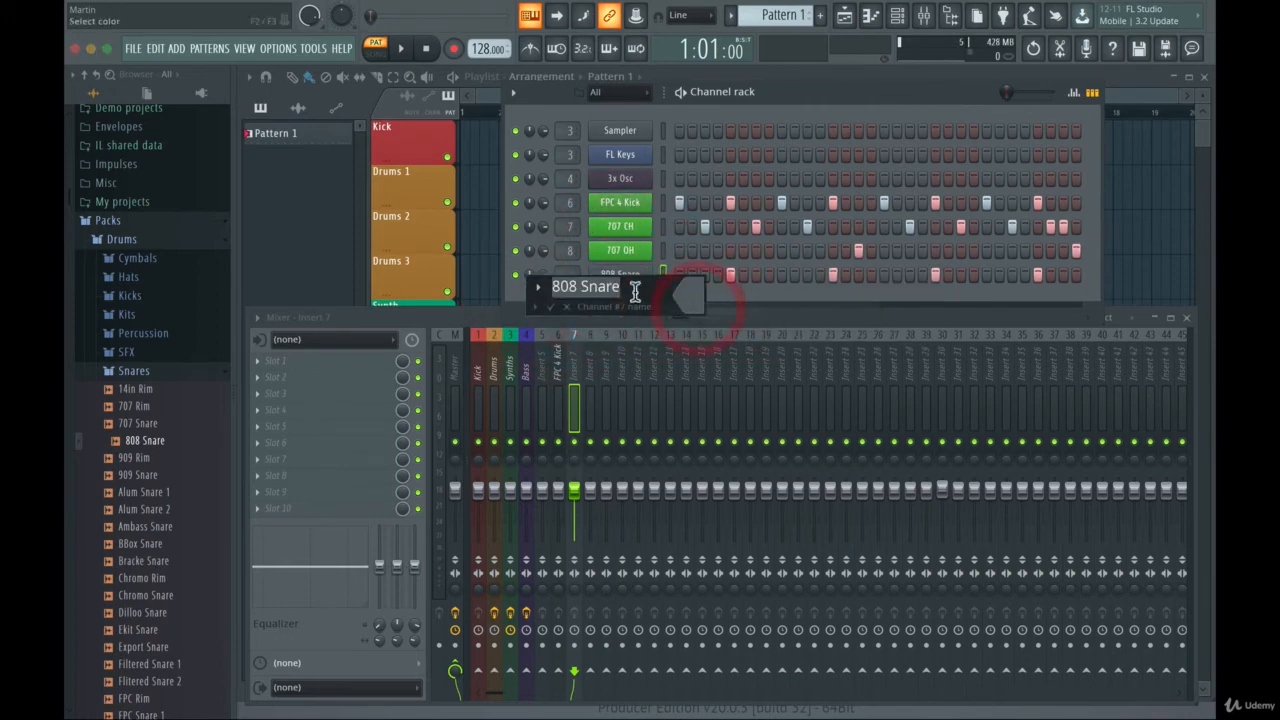
pyautogui.click(688, 294)
pyautogui.click(736, 283)
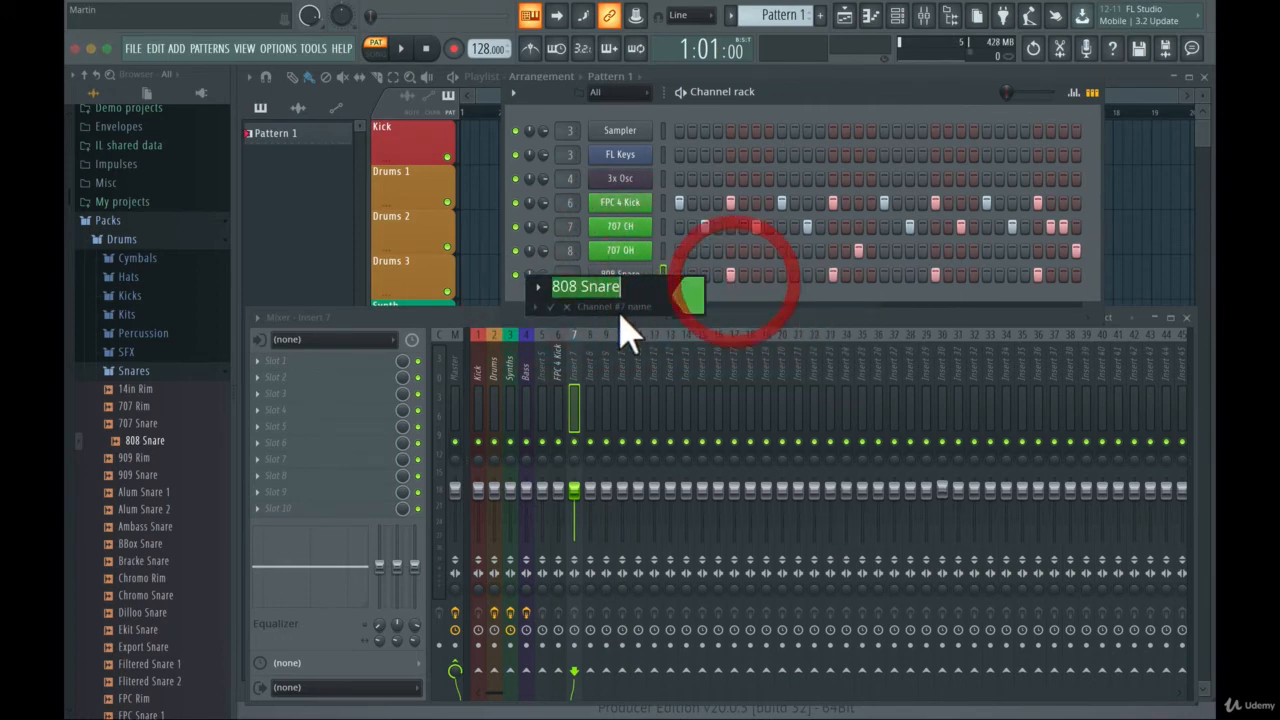
pyautogui.click(551, 306)
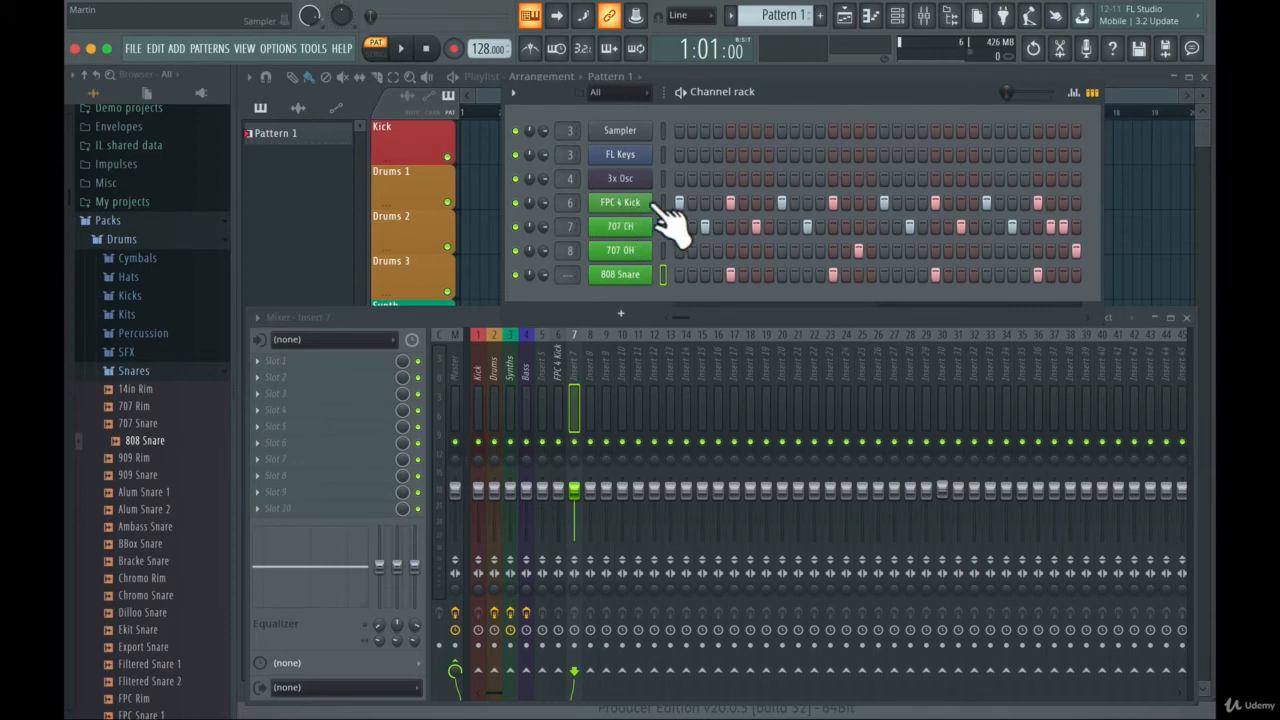
# - Select the green FPC 4 Kick channel and route it to mixer track 5
pyautogui.click(662, 202)
pyautogui.rightClick(561, 337)
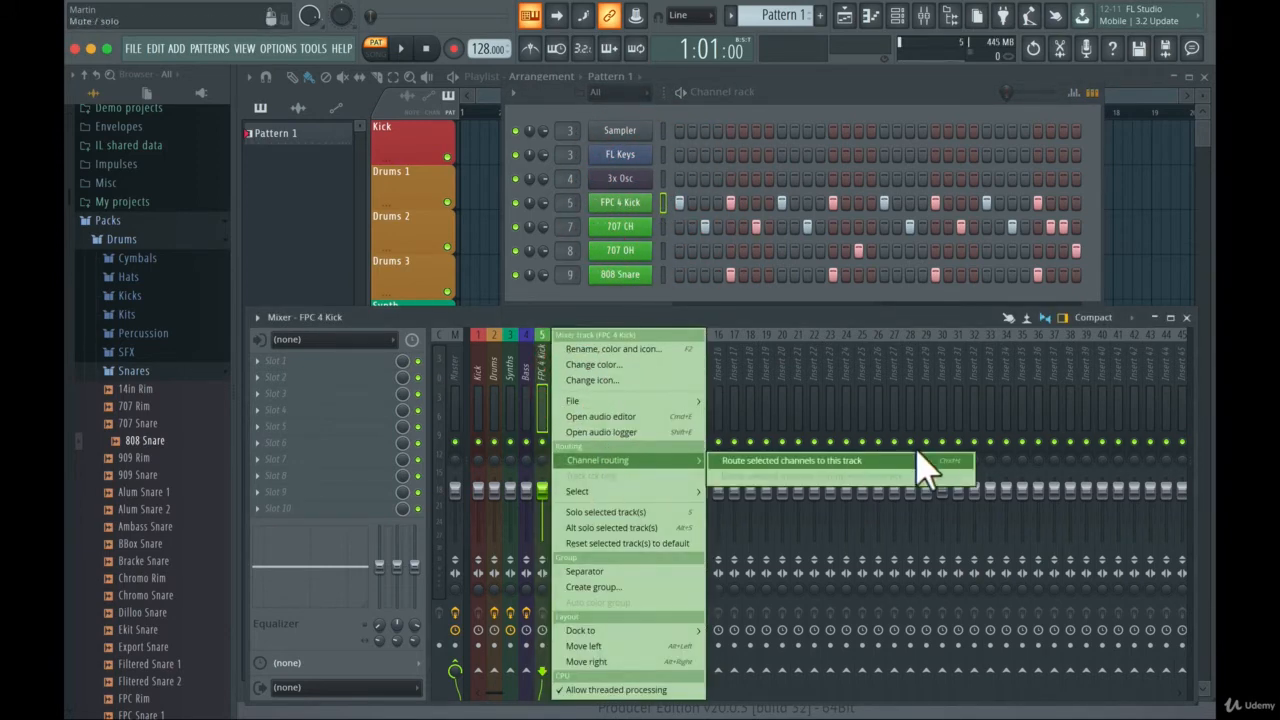
pyautogui.click(921, 465)
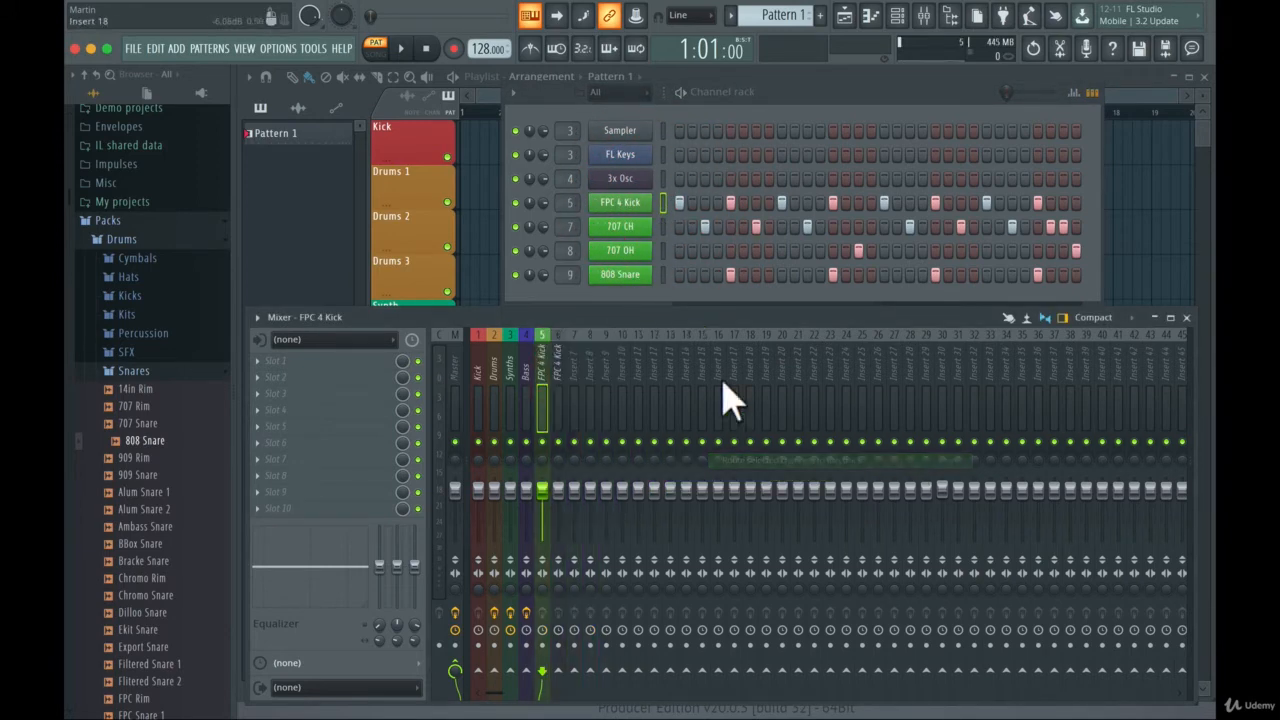
# - Route the 707 CH channel to mixer track 6 and move that mixer track one position left
pyautogui.click(663, 226)
pyautogui.click(562, 342)
pyautogui.rightClick(561, 340)
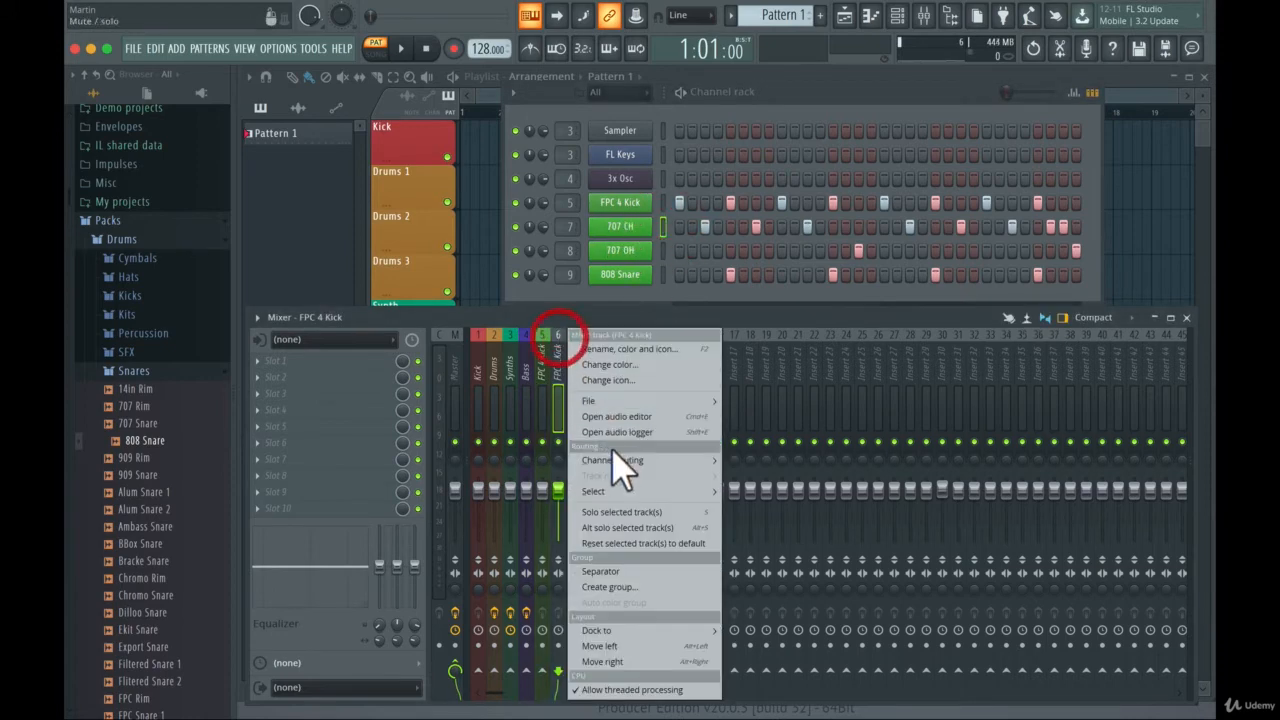
pyautogui.moveTo(617, 462)
pyautogui.click(845, 483)
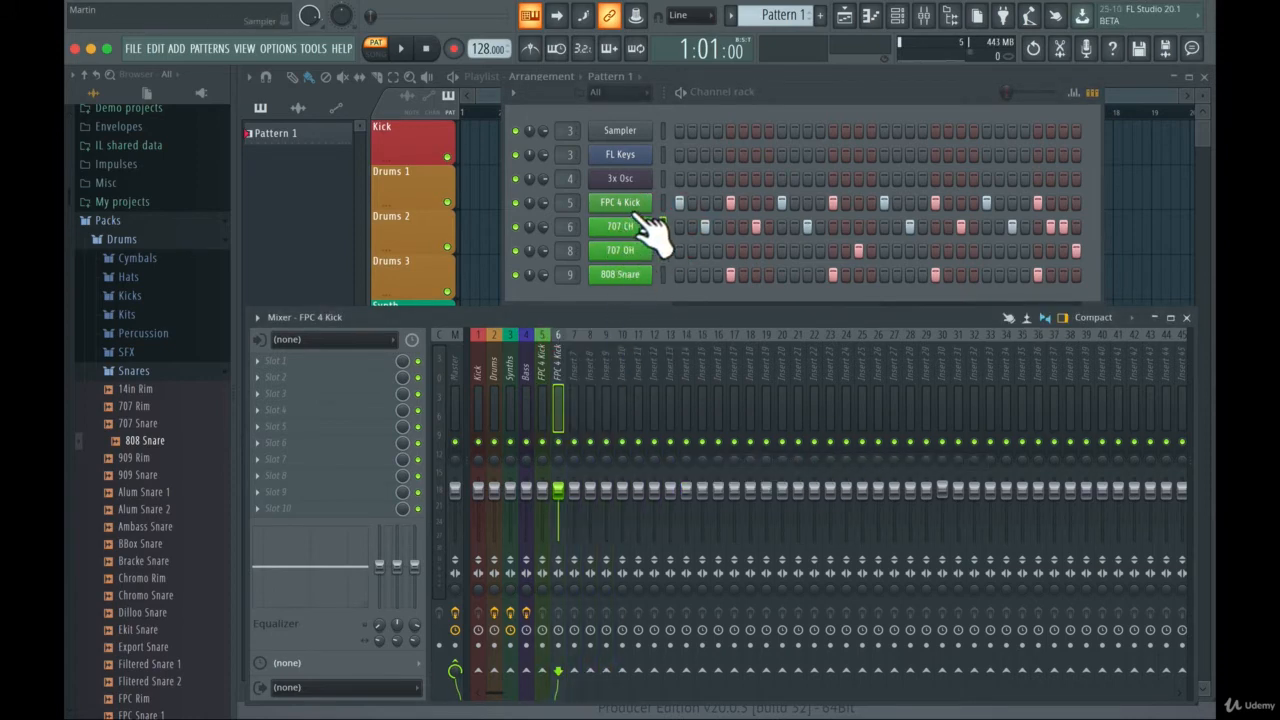
pyautogui.hotkey('alt', 'Left')
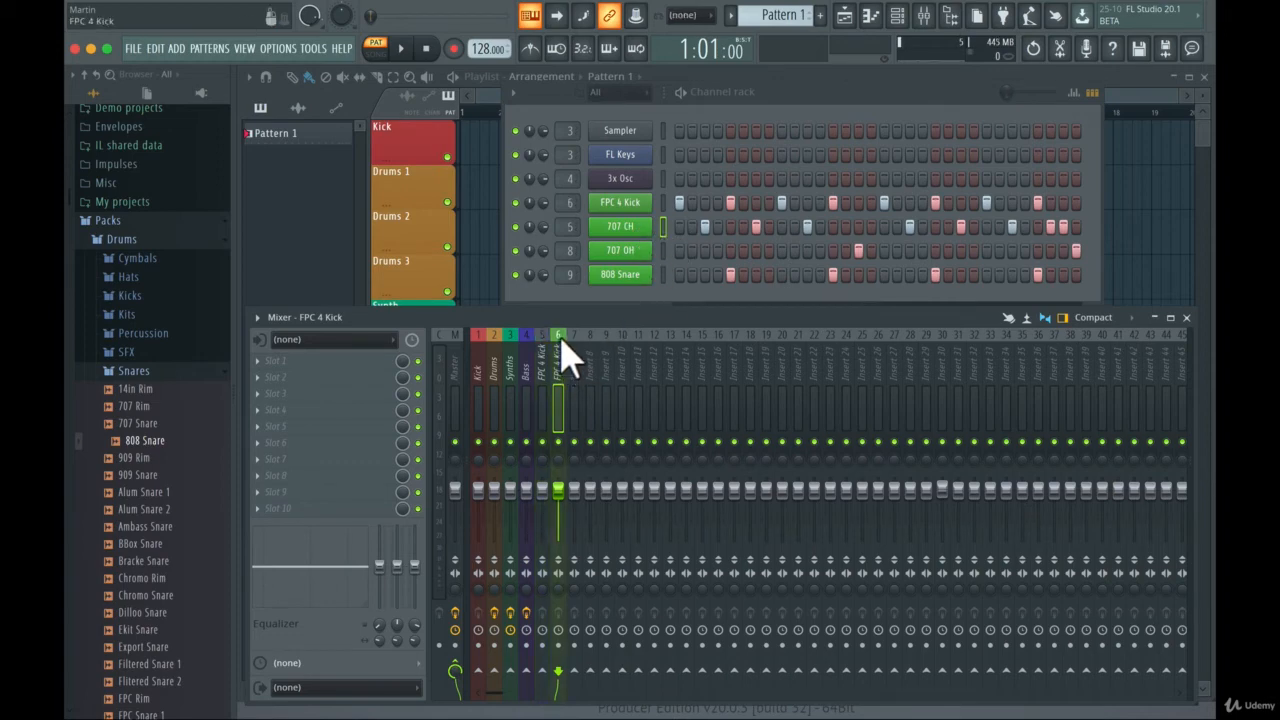
# - Select all channels in the channel rack and route them to mixer track 7, and select mixer track 8
pyautogui.rightClick(576, 347)
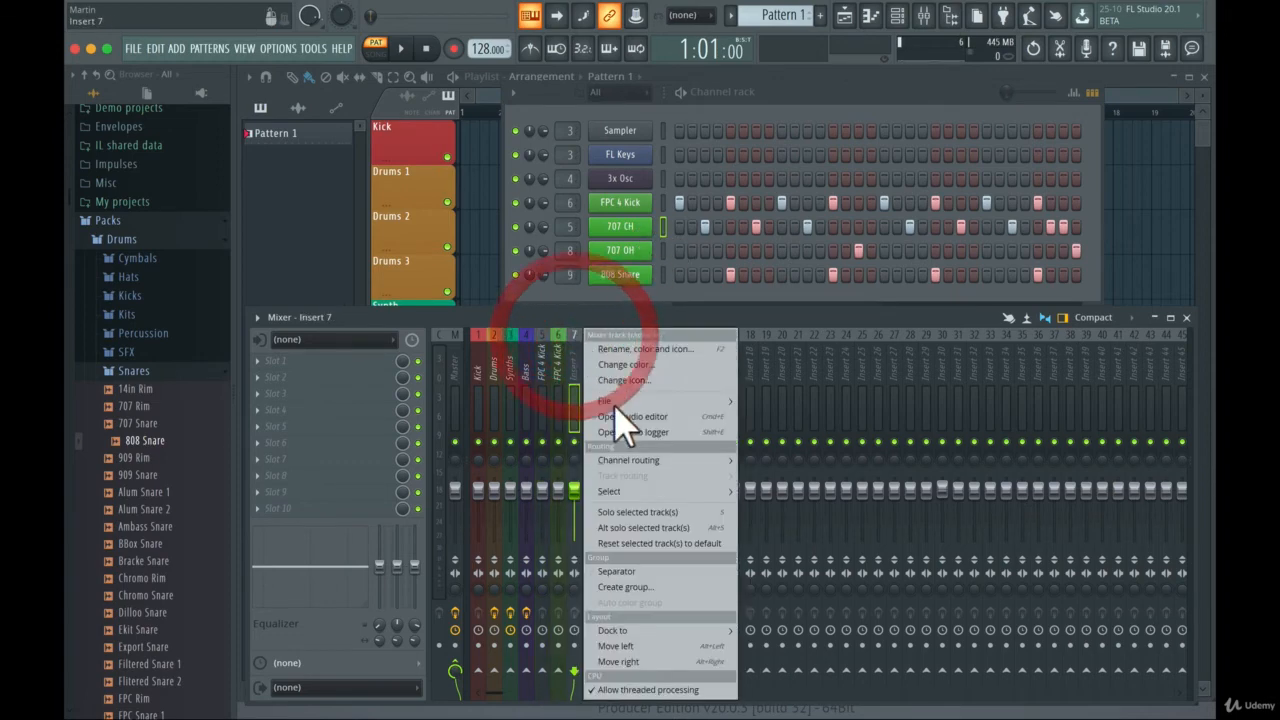
pyautogui.click(666, 226)
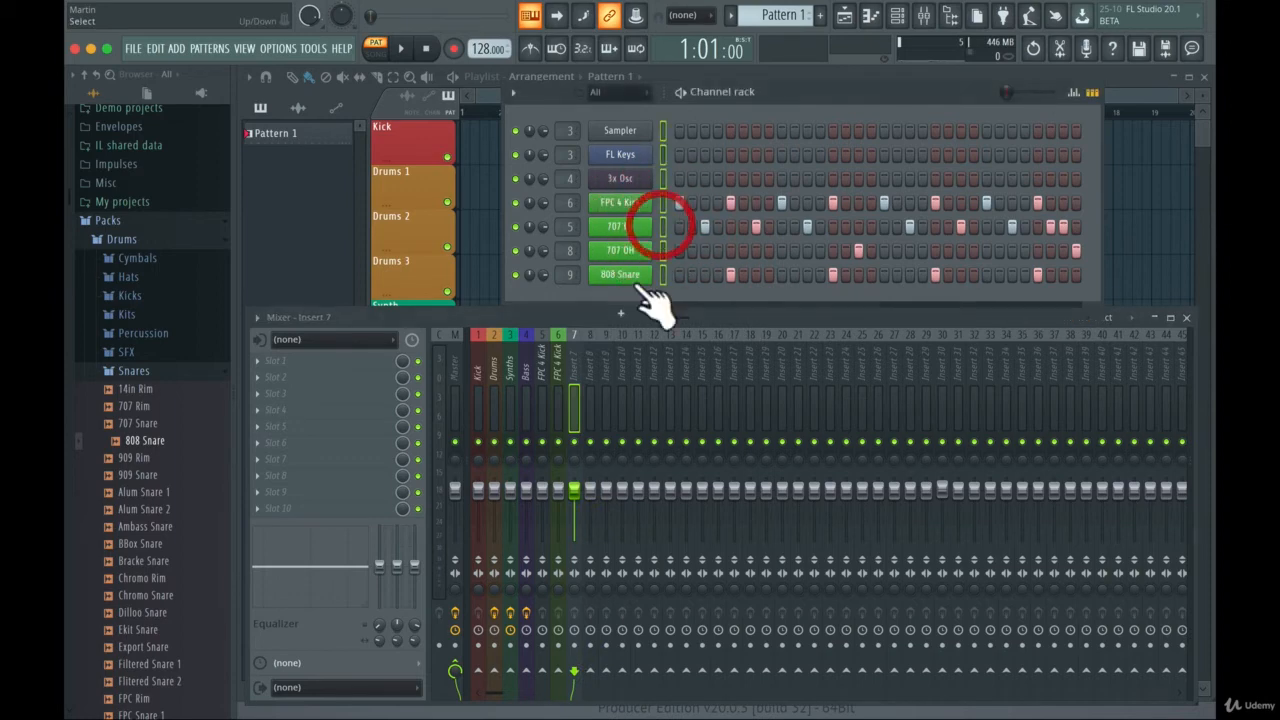
pyautogui.rightClick(572, 343)
pyautogui.moveTo(641, 462)
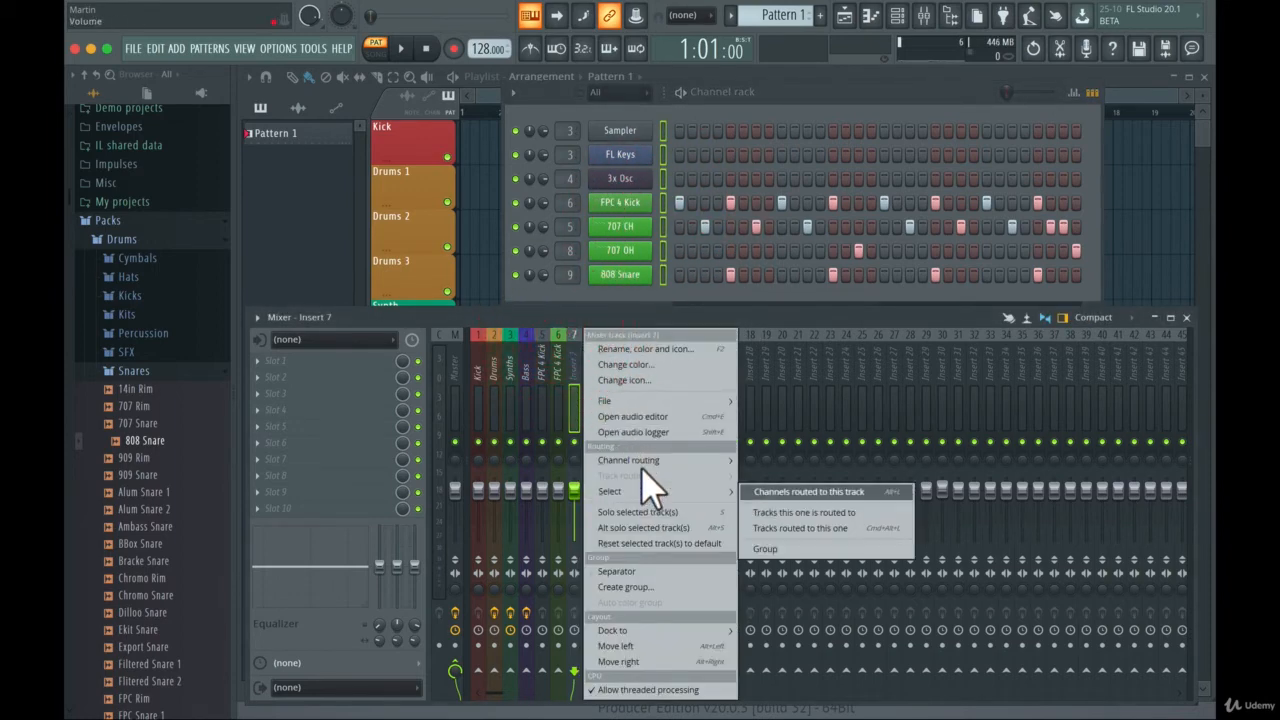
pyautogui.click(785, 462)
pyautogui.click(591, 338)
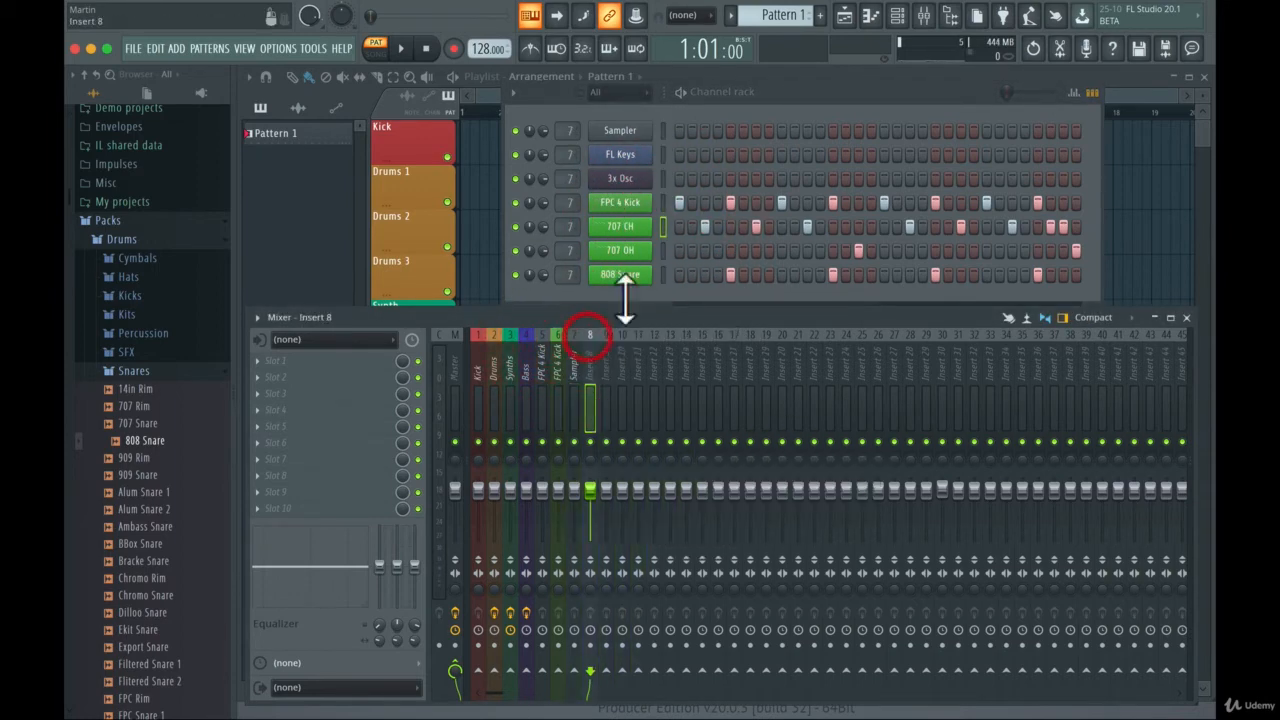
# - Select only the 707 OH channel and route it to mixer track 8
pyautogui.click(662, 250)
pyautogui.rightClick(592, 338)
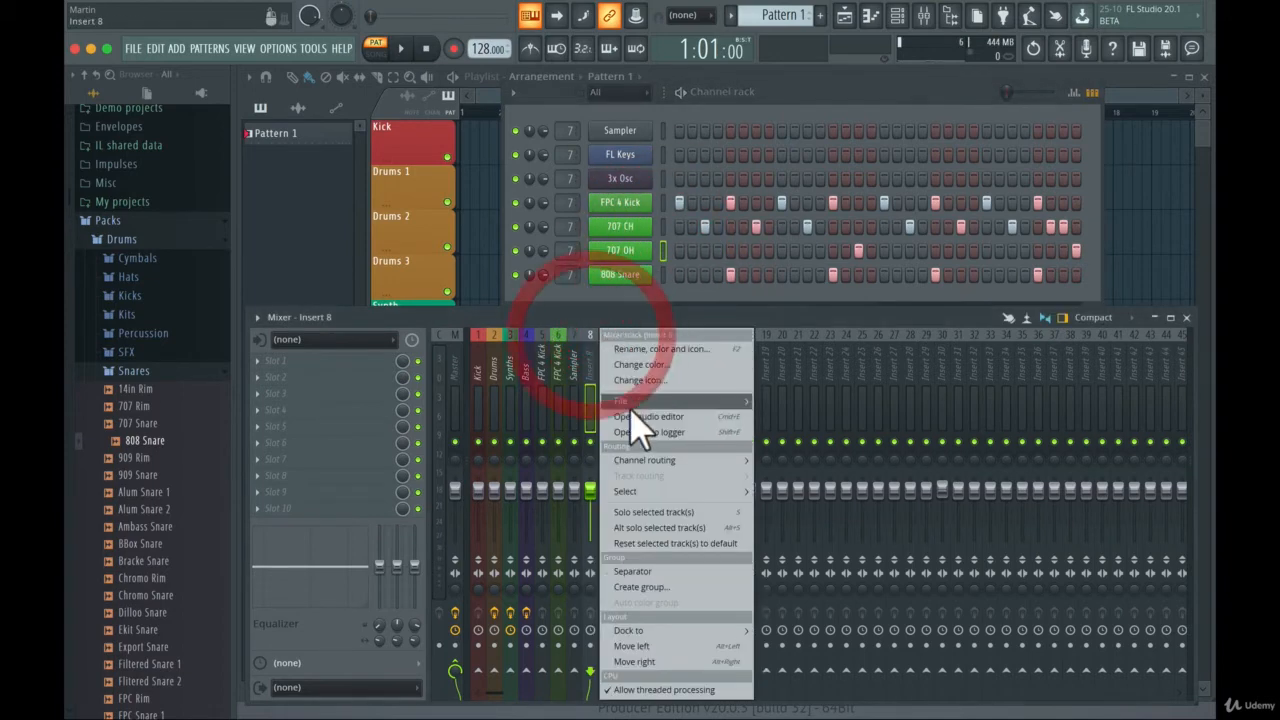
pyautogui.moveTo(643, 462)
pyautogui.click(792, 462)
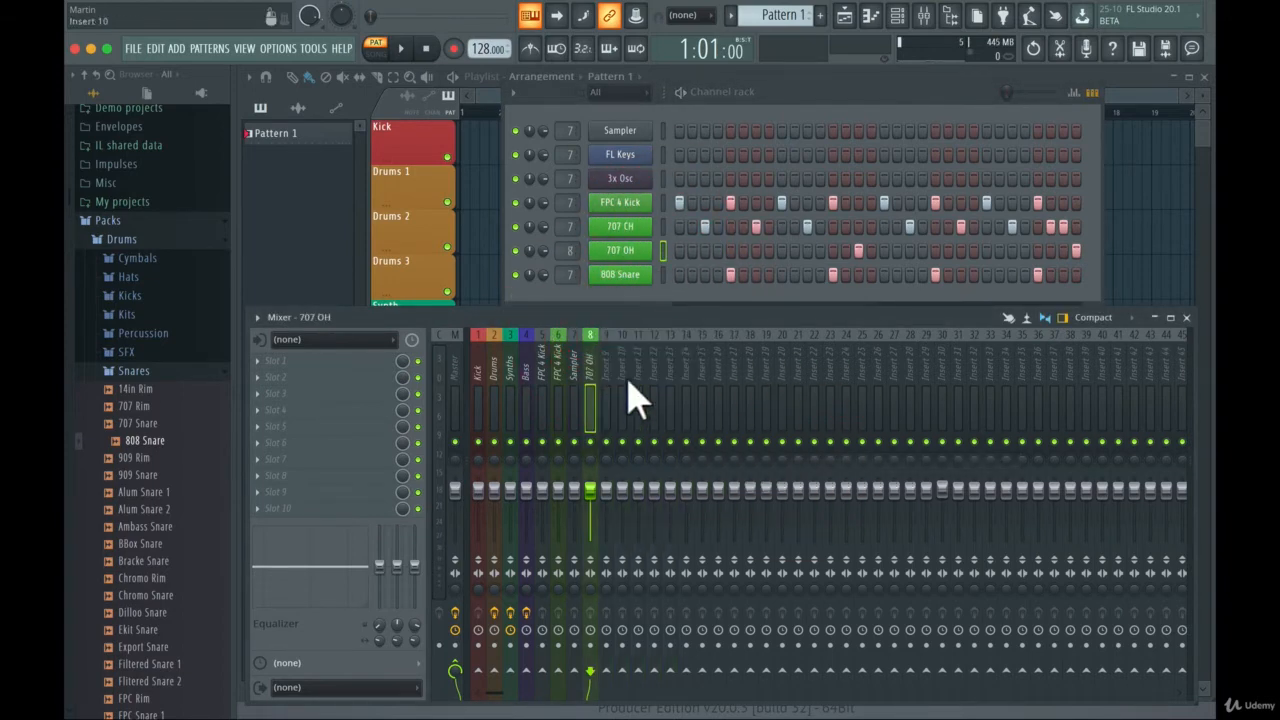
# - Select only the 808 Snare channel and route it to mixer track 9
pyautogui.click(663, 275)
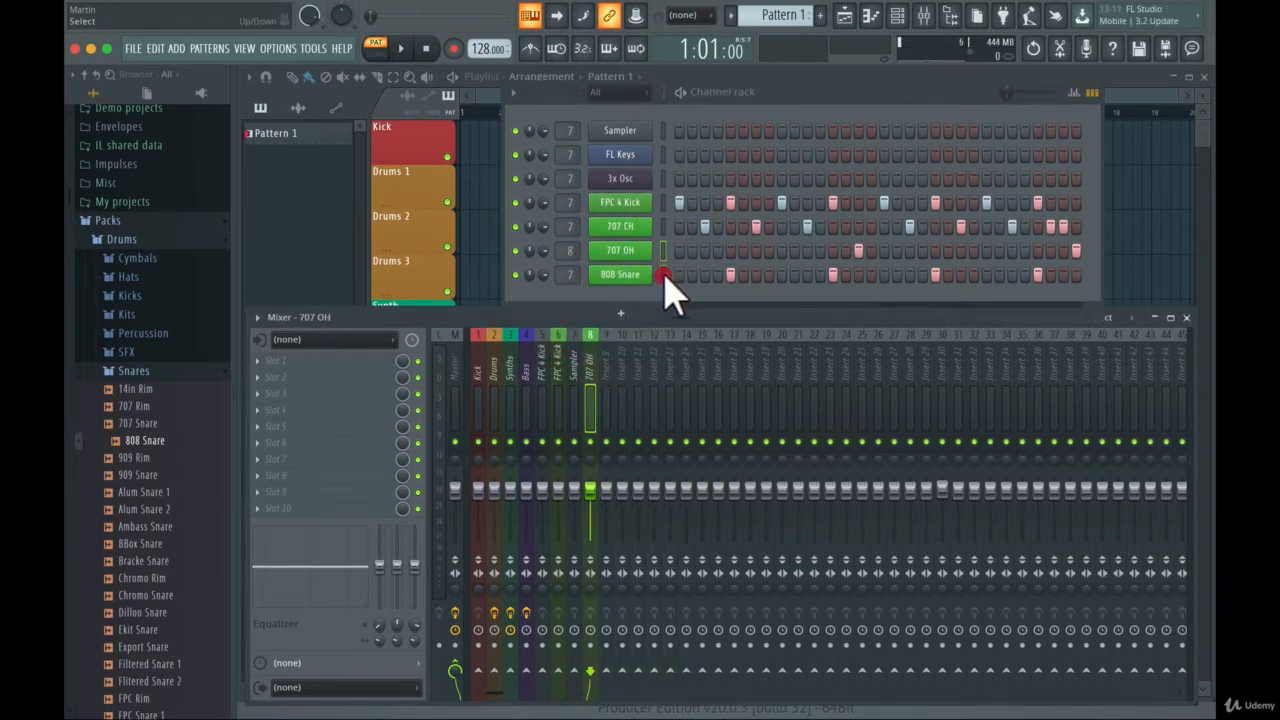
pyautogui.rightClick(606, 338)
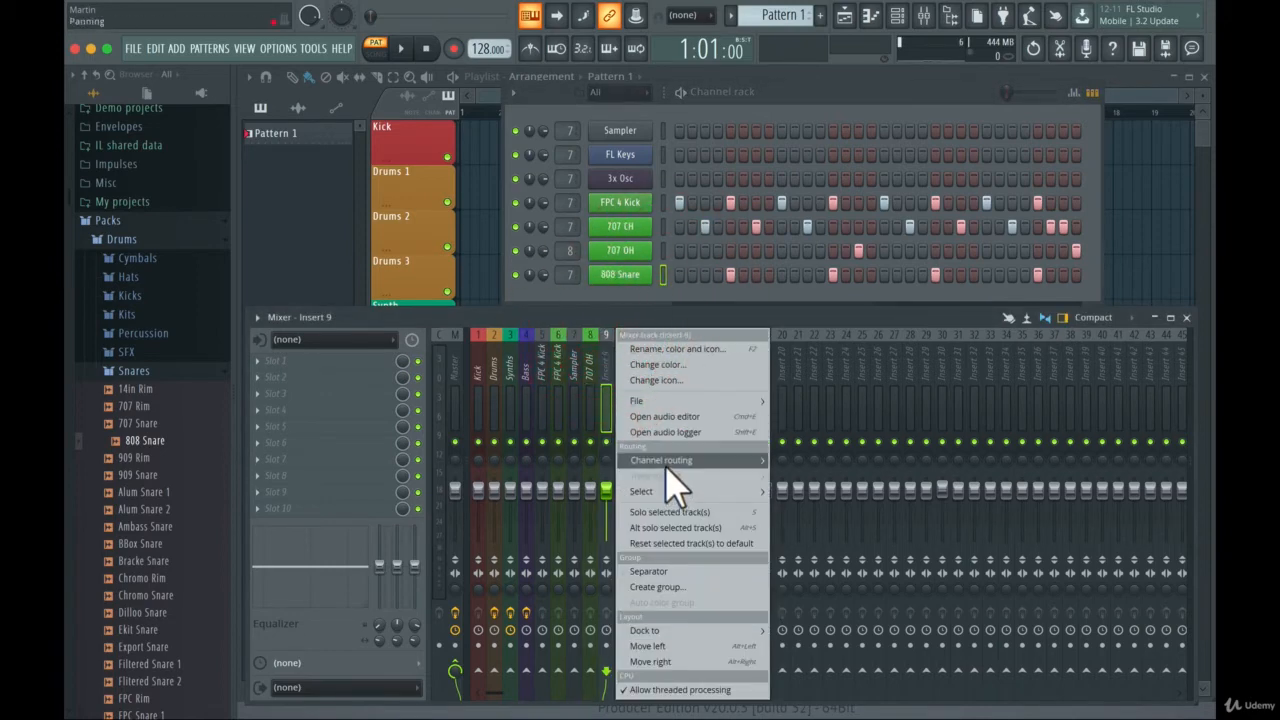
pyautogui.moveTo(668, 462)
pyautogui.click(788, 462)
# - Return the Sampler, FL Keys and 3x Osc channels to the Master track and assign FPC 4 Kick to mixer track 6
pyautogui.click(576, 345)
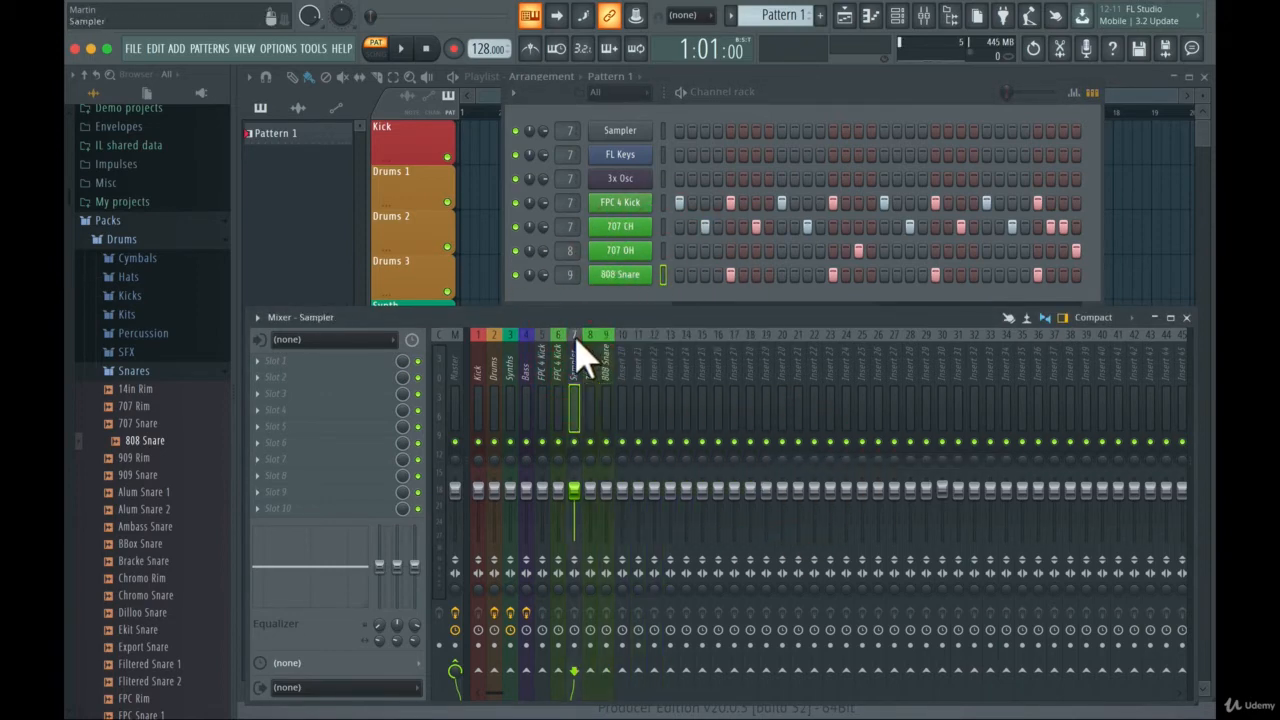
pyautogui.click(663, 226)
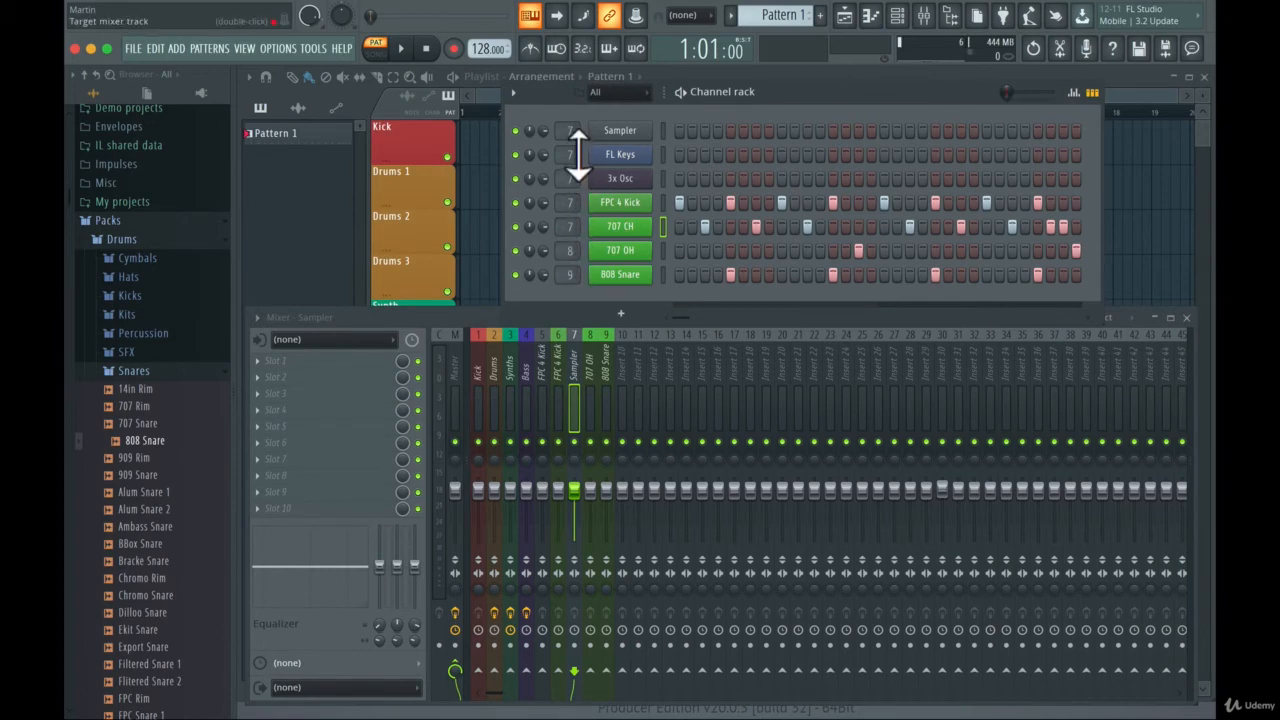
pyautogui.moveTo(578, 153); pyautogui.dragTo(576, 190)
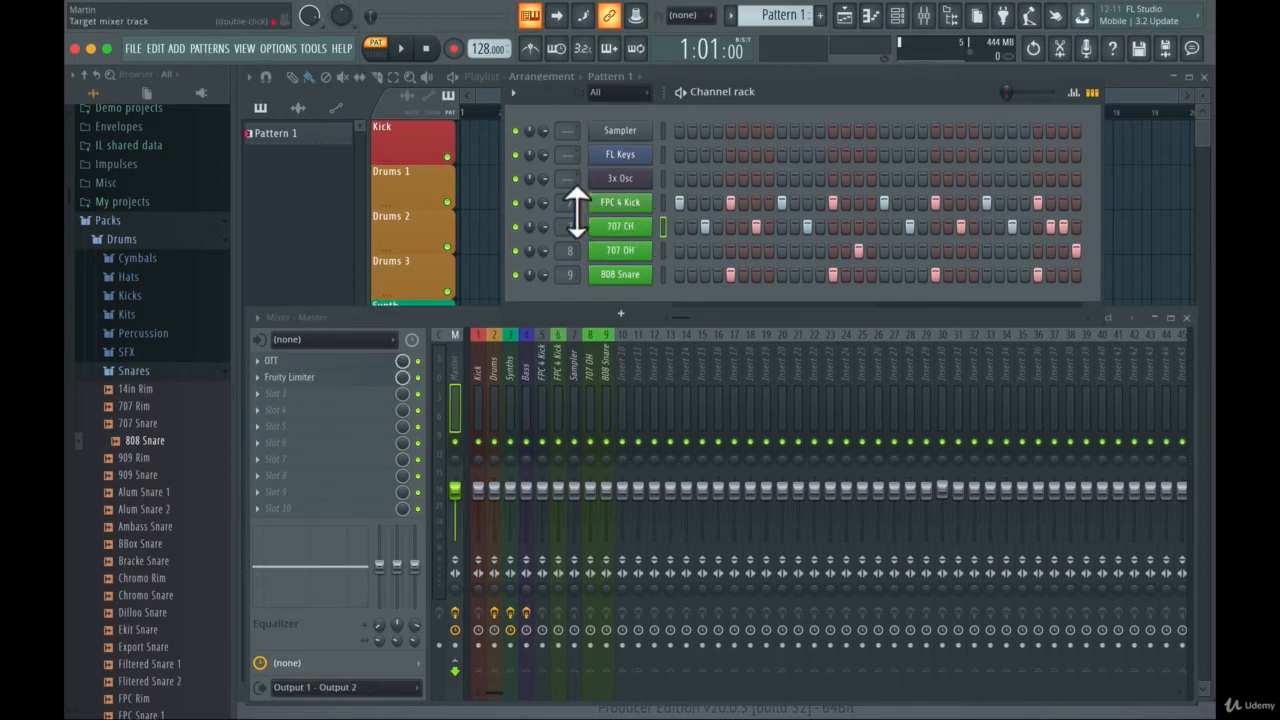
pyautogui.moveTo(568, 202); pyautogui.dragTo(577, 240)
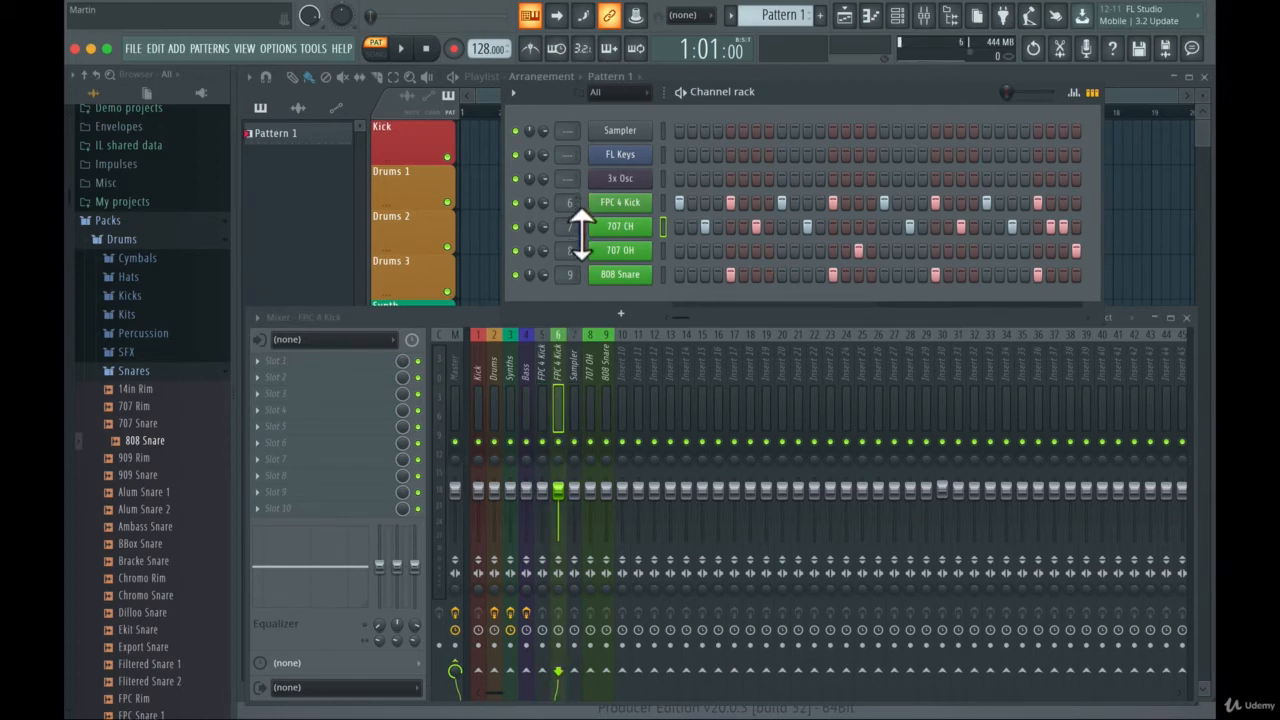
# - Select only the 707 CH channel and route it to mixer track 7
pyautogui.doubleClick(660, 227)
pyautogui.click(662, 227)
pyautogui.click(664, 227)
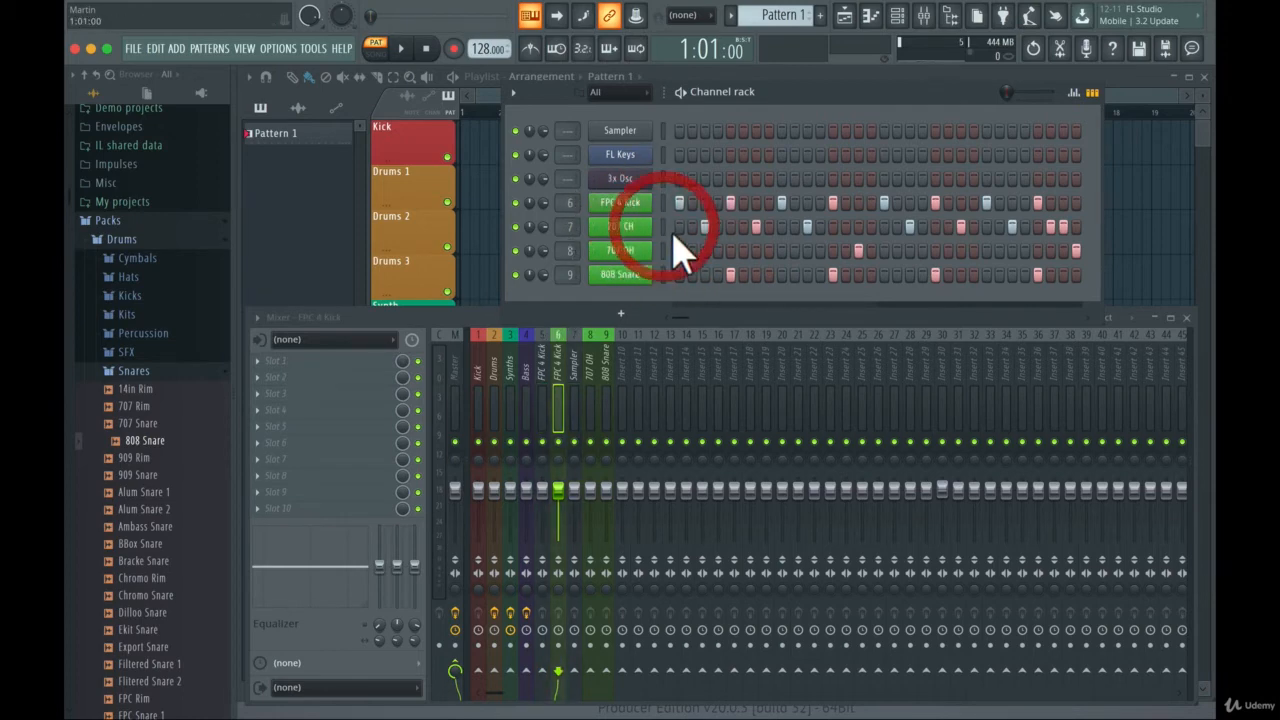
pyautogui.click(665, 229)
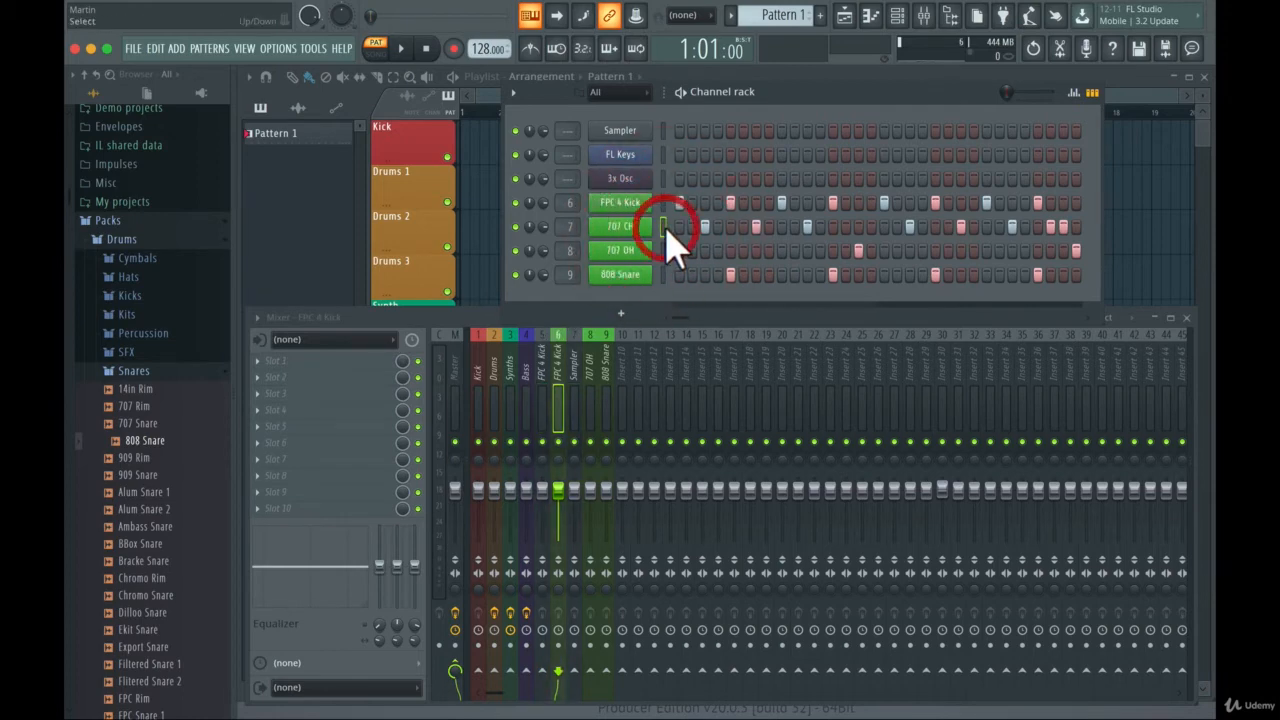
pyautogui.rightClick(578, 338)
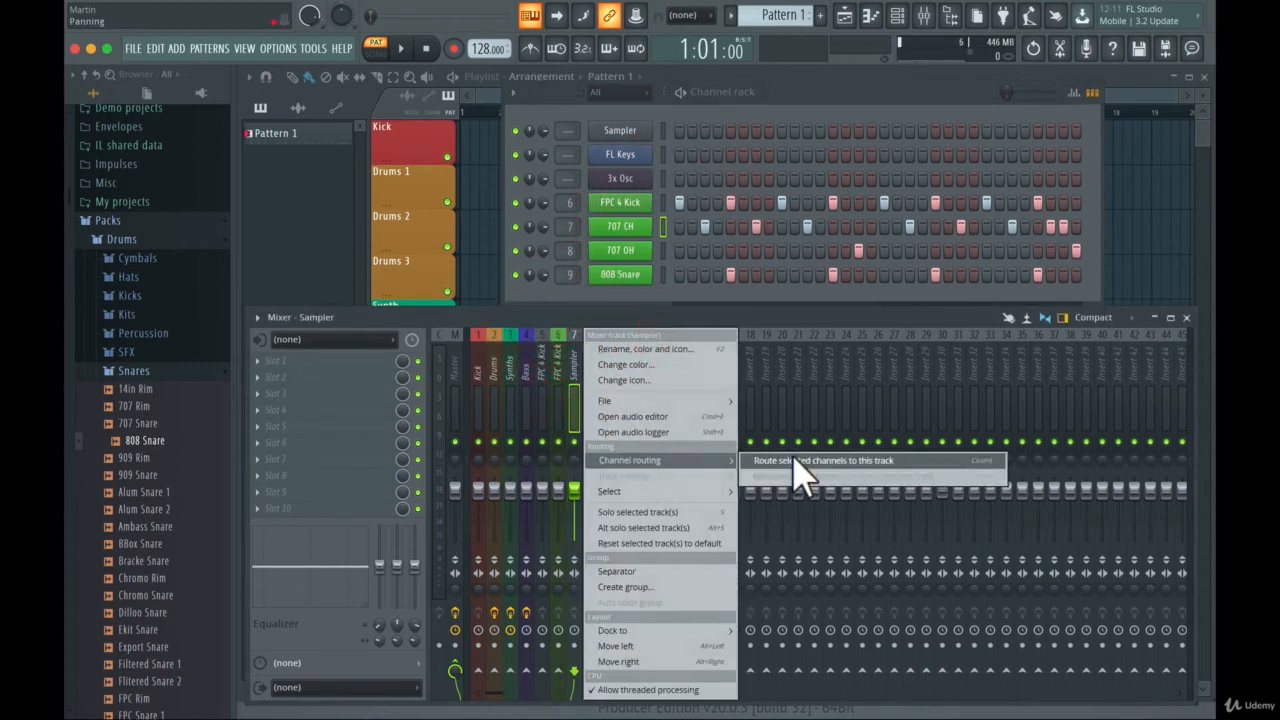
pyautogui.click(790, 458)
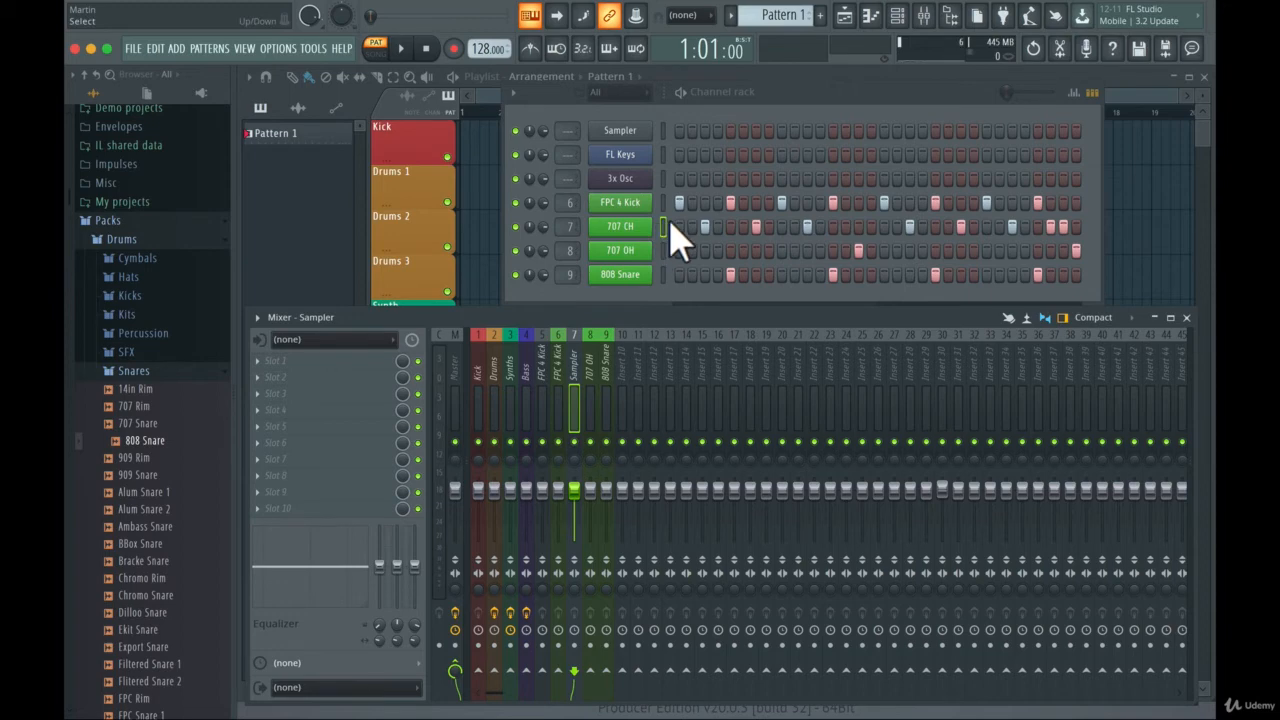
# - Rename mixer track 7 as 707 CH and color it green like the other drum tracks
pyautogui.rightClick(577, 360)
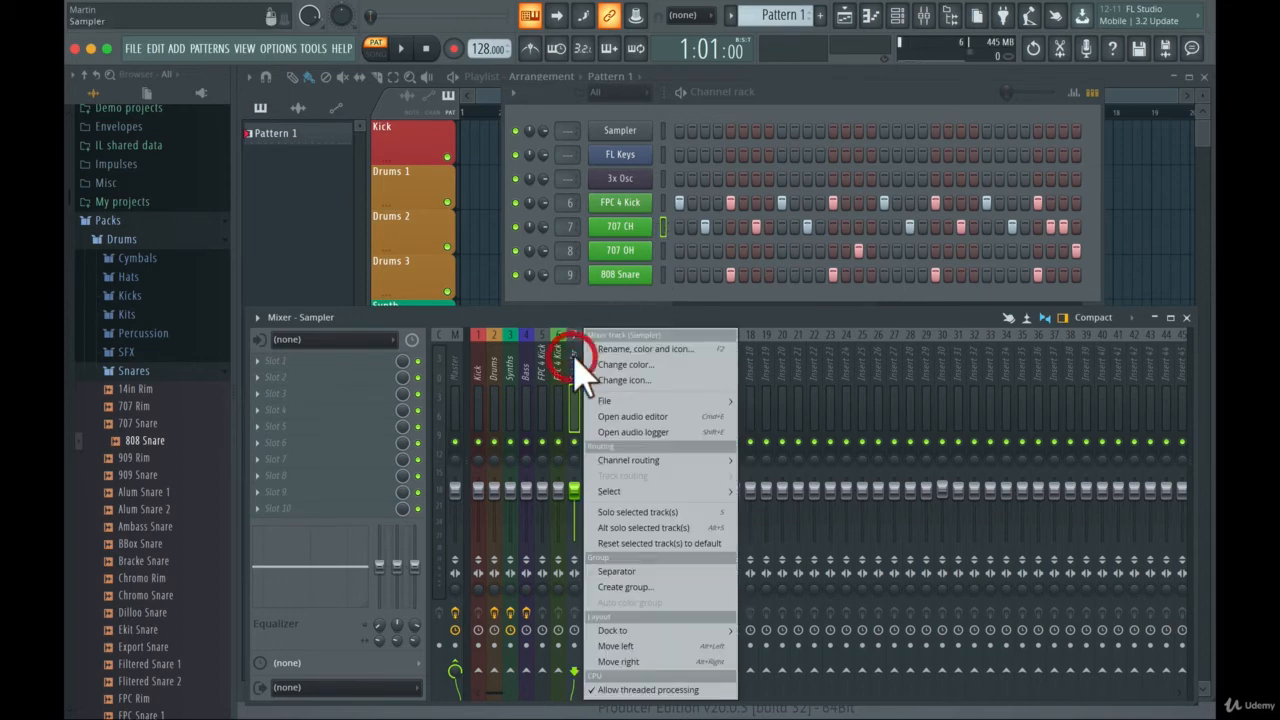
pyautogui.click(596, 342)
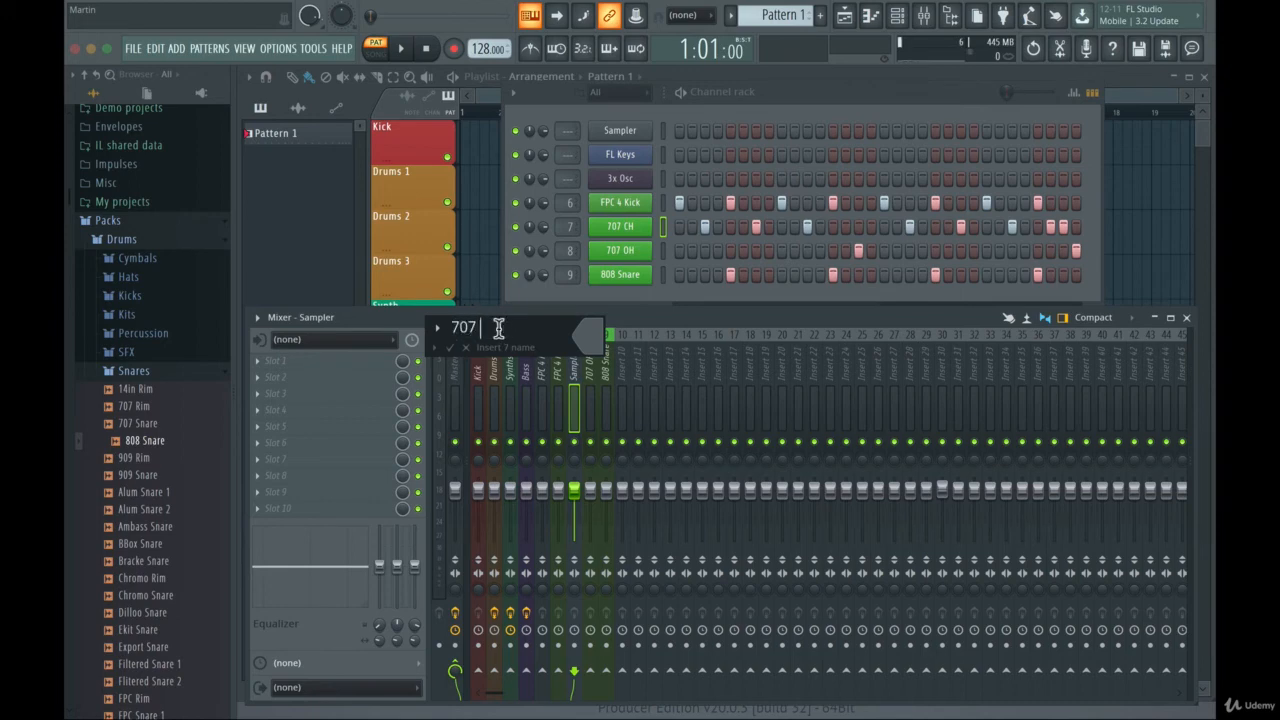
pyautogui.press('shift')
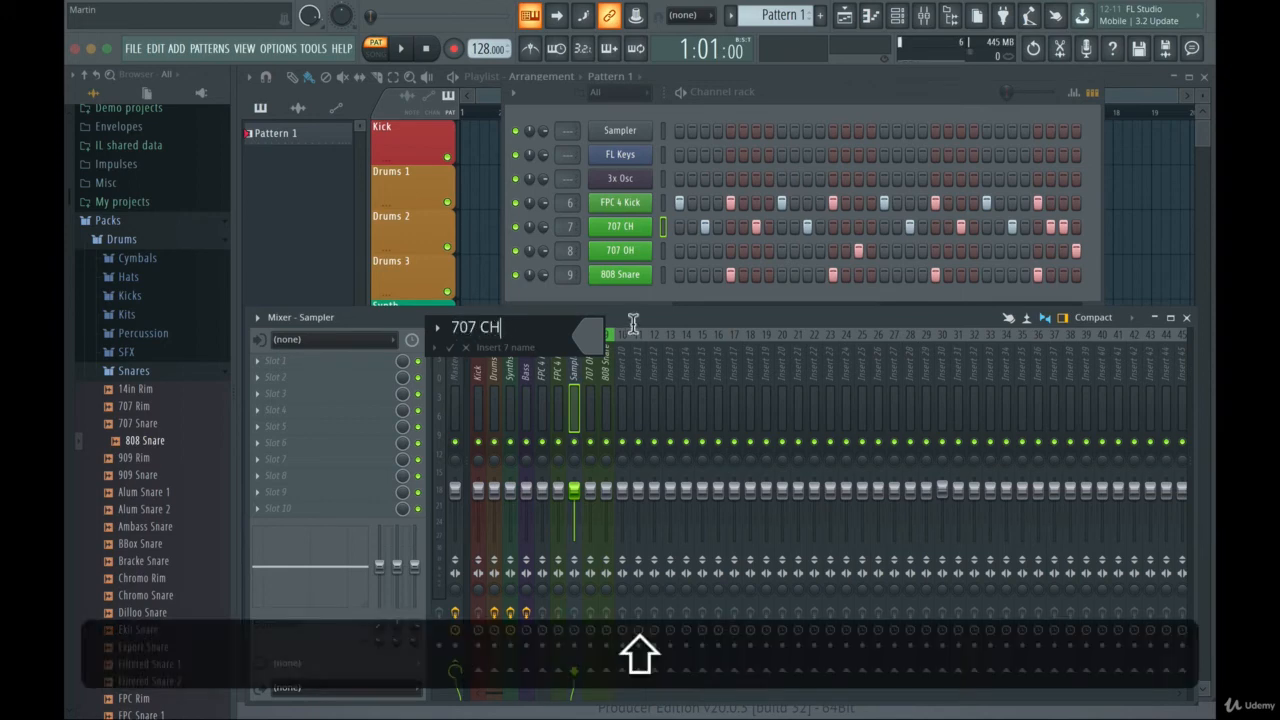
pyautogui.click(594, 340)
pyautogui.write('707 CH')
pyautogui.click(635, 329)
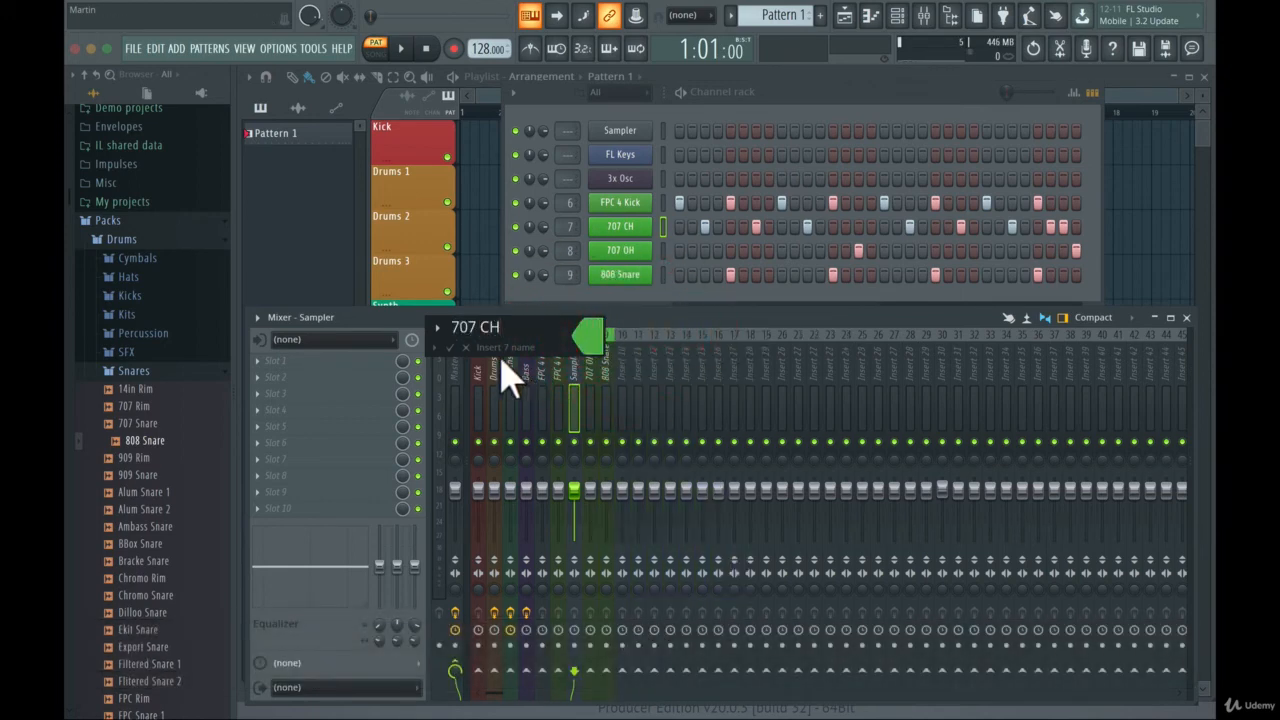
pyautogui.click(450, 347)
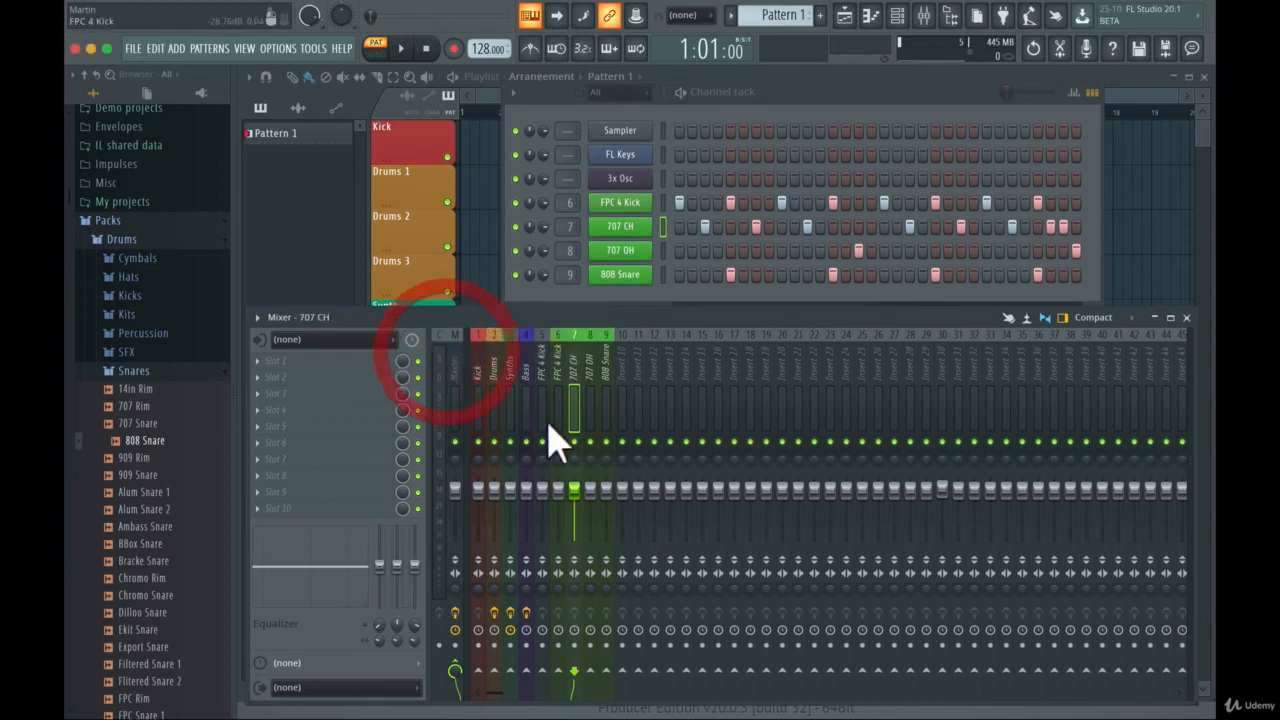
pyautogui.click(606, 350)
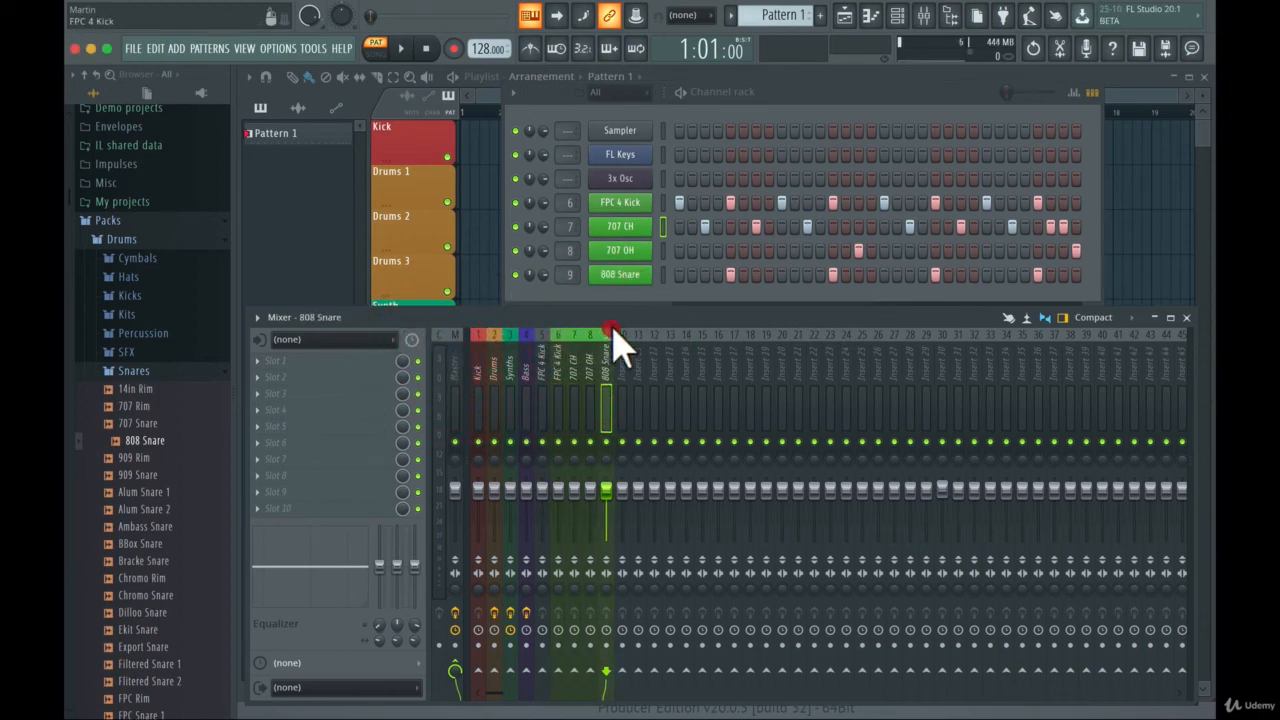
pyautogui.click(588, 350)
pyautogui.click(561, 356)
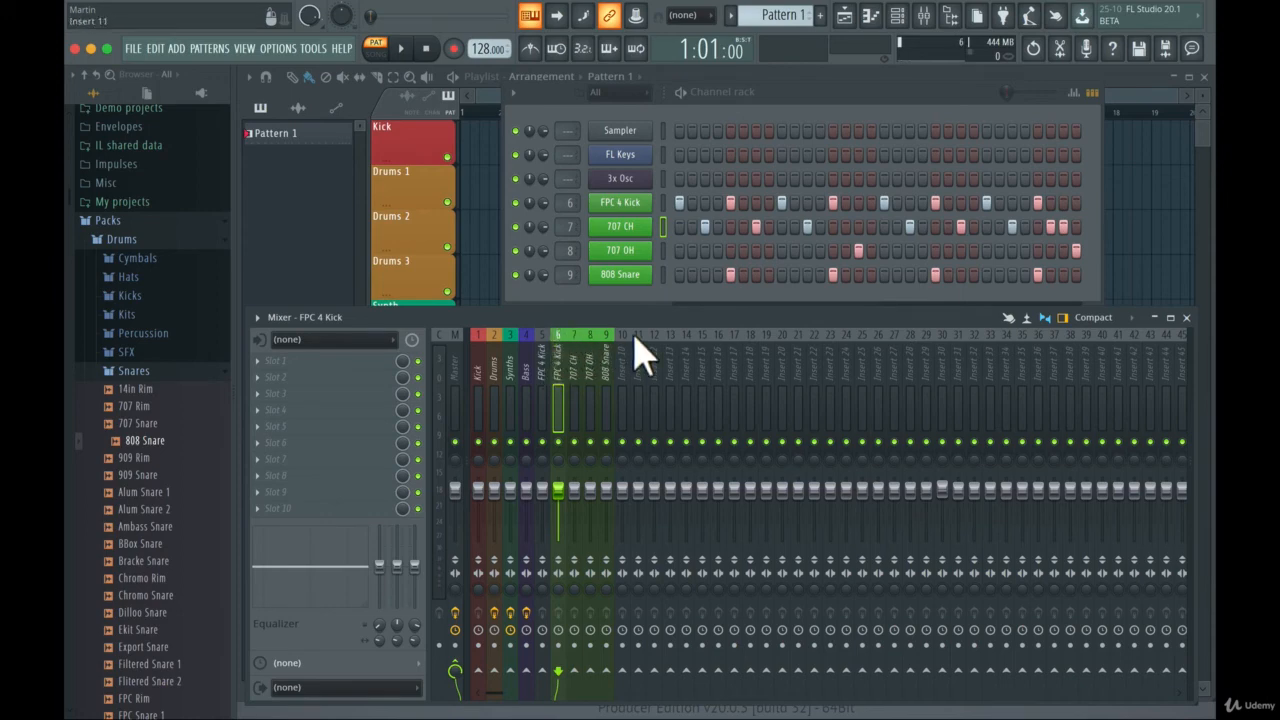
pyautogui.click(495, 340)
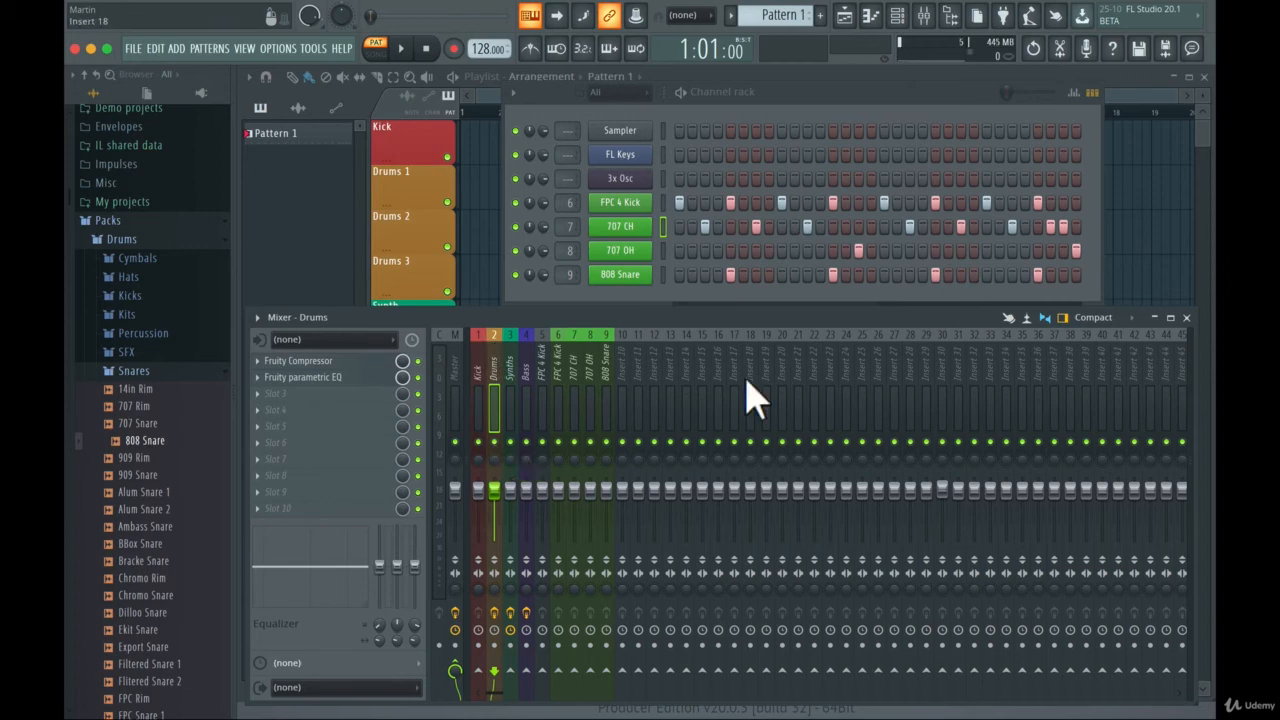
# - Send the green FPC 4 Kick mixer track to the Drums track and disable its direct send to the Master
pyautogui.click(558, 400)
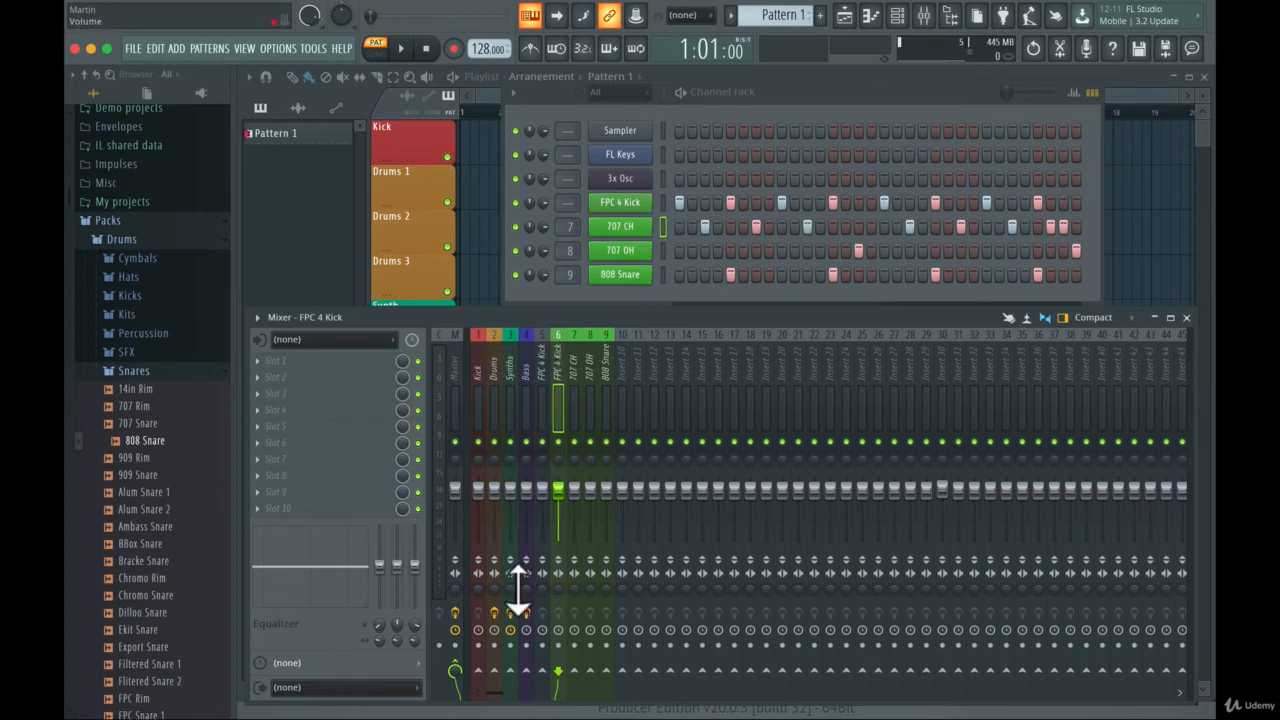
pyautogui.click(494, 671)
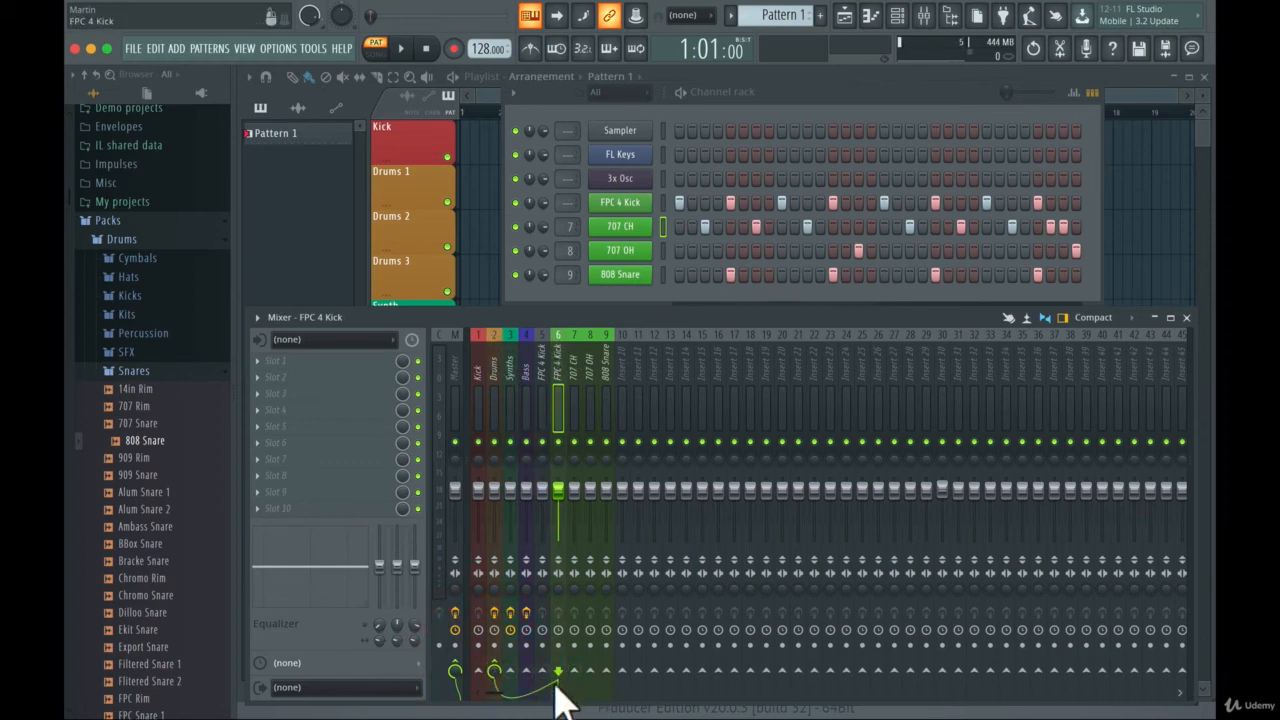
pyautogui.click(456, 668)
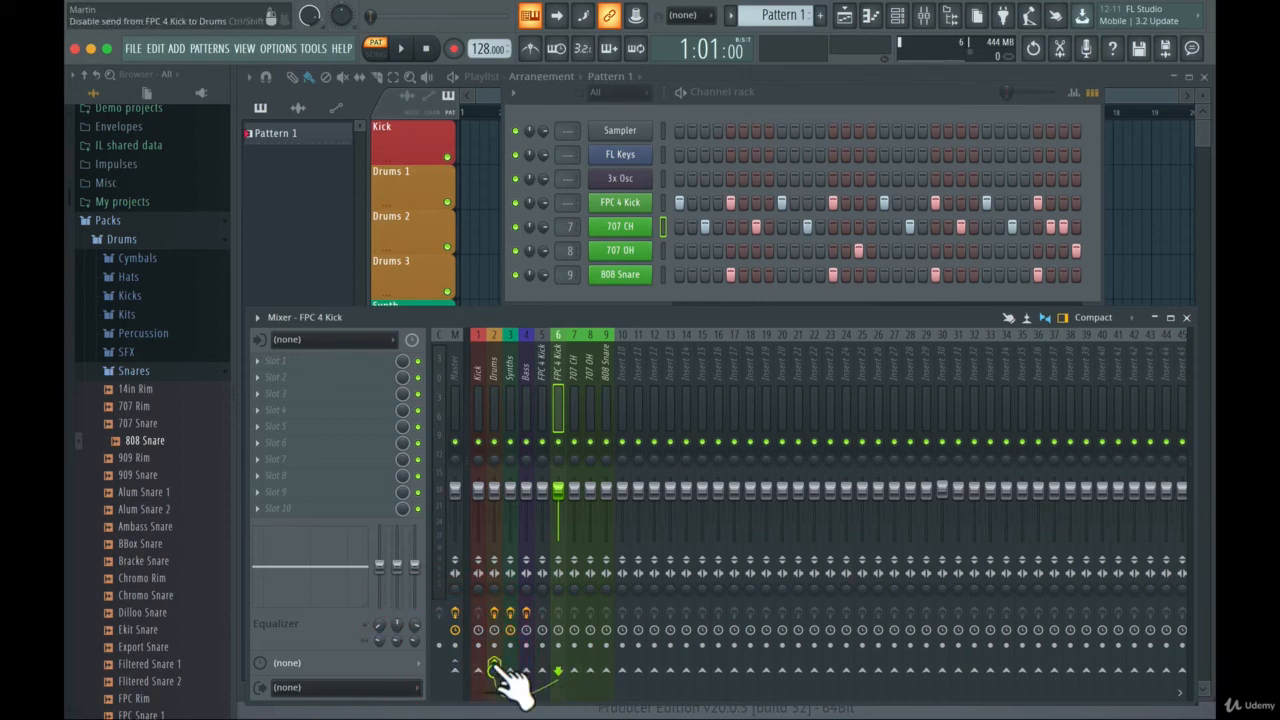
# - Send the 707 CH mixer track to the Drums track and disable its direct send to the Master
pyautogui.click(497, 345)
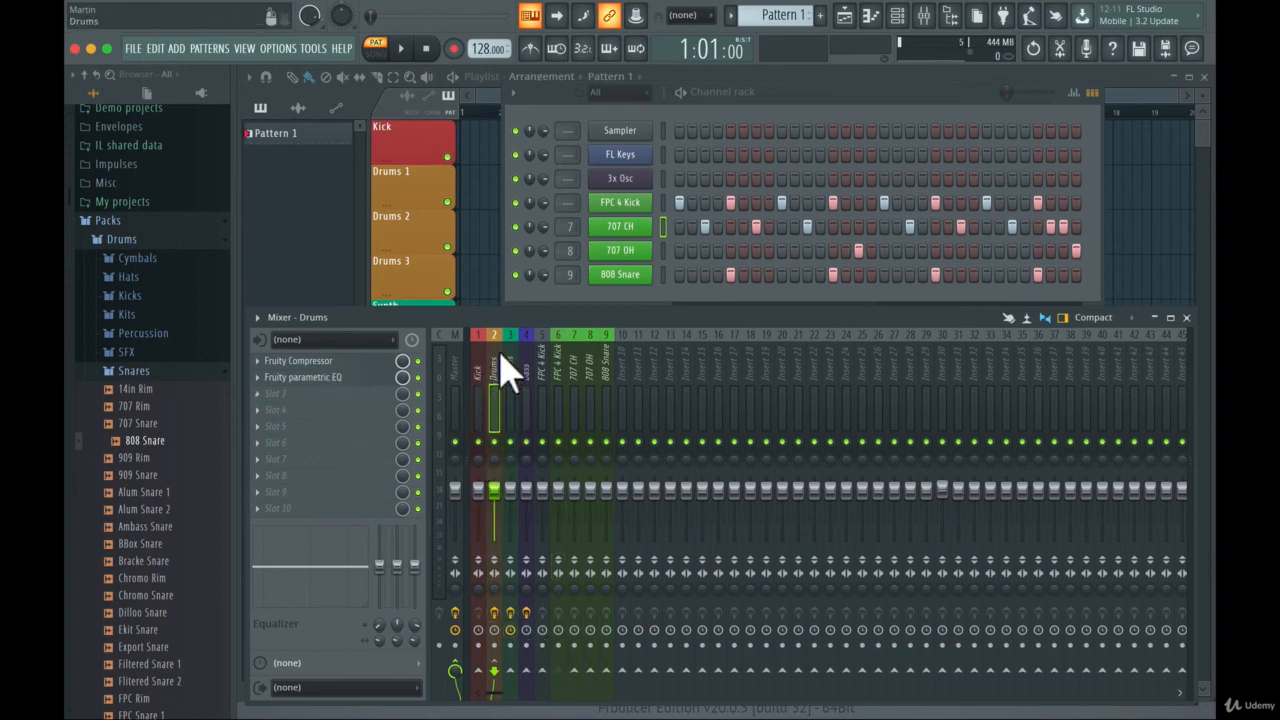
pyautogui.click(576, 360)
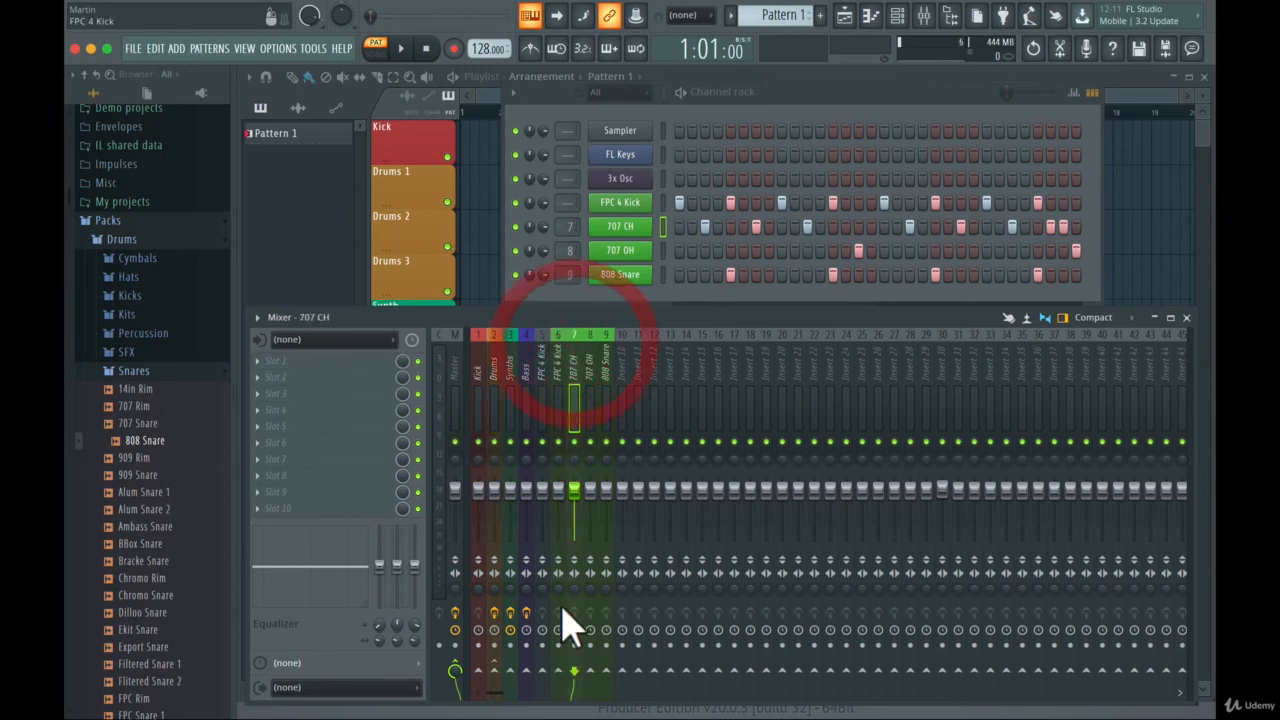
pyautogui.click(494, 671)
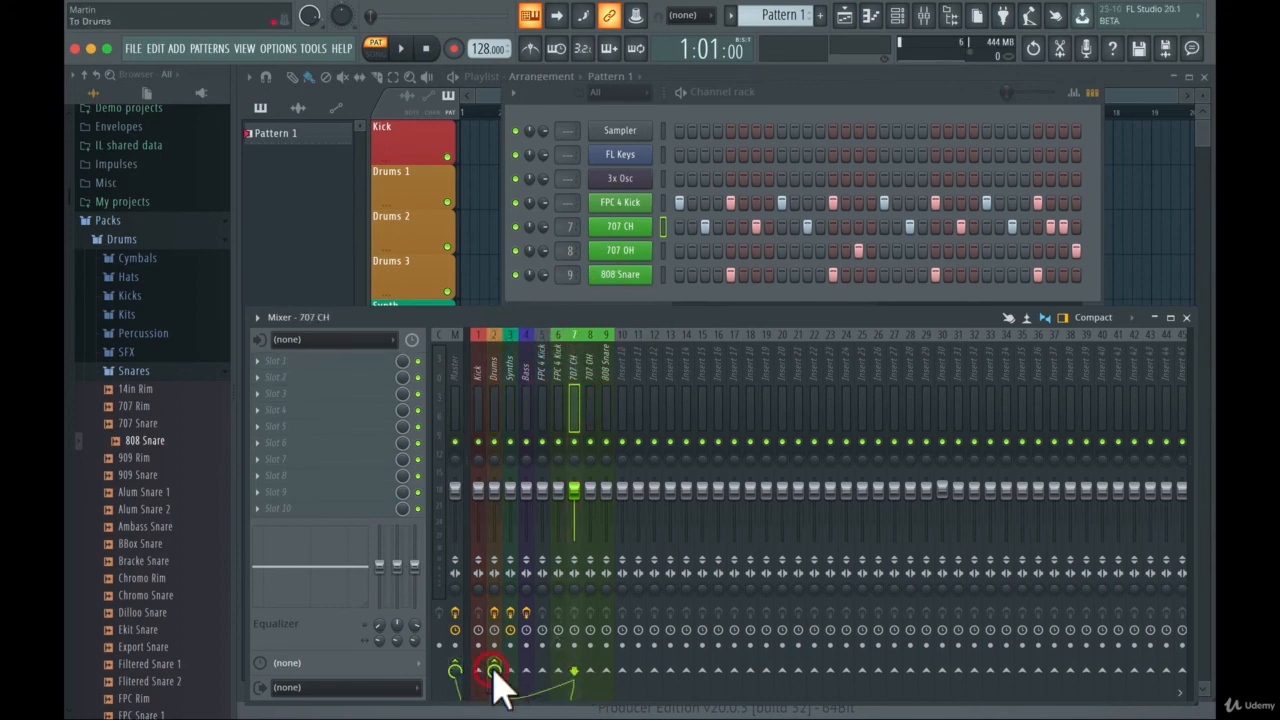
pyautogui.click(455, 671)
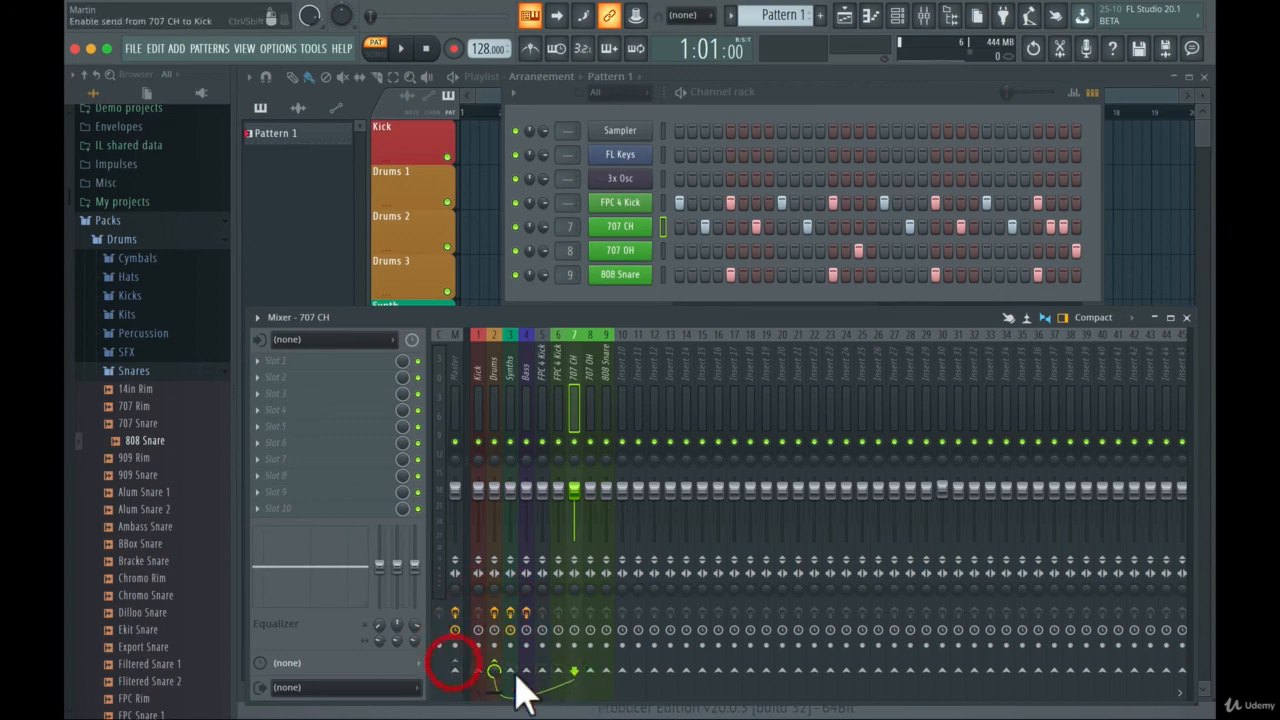
# - Send the 707 OH and 808 Snare mixer tracks to the Drums track and disable their direct sends to the Master
pyautogui.click(588, 350)
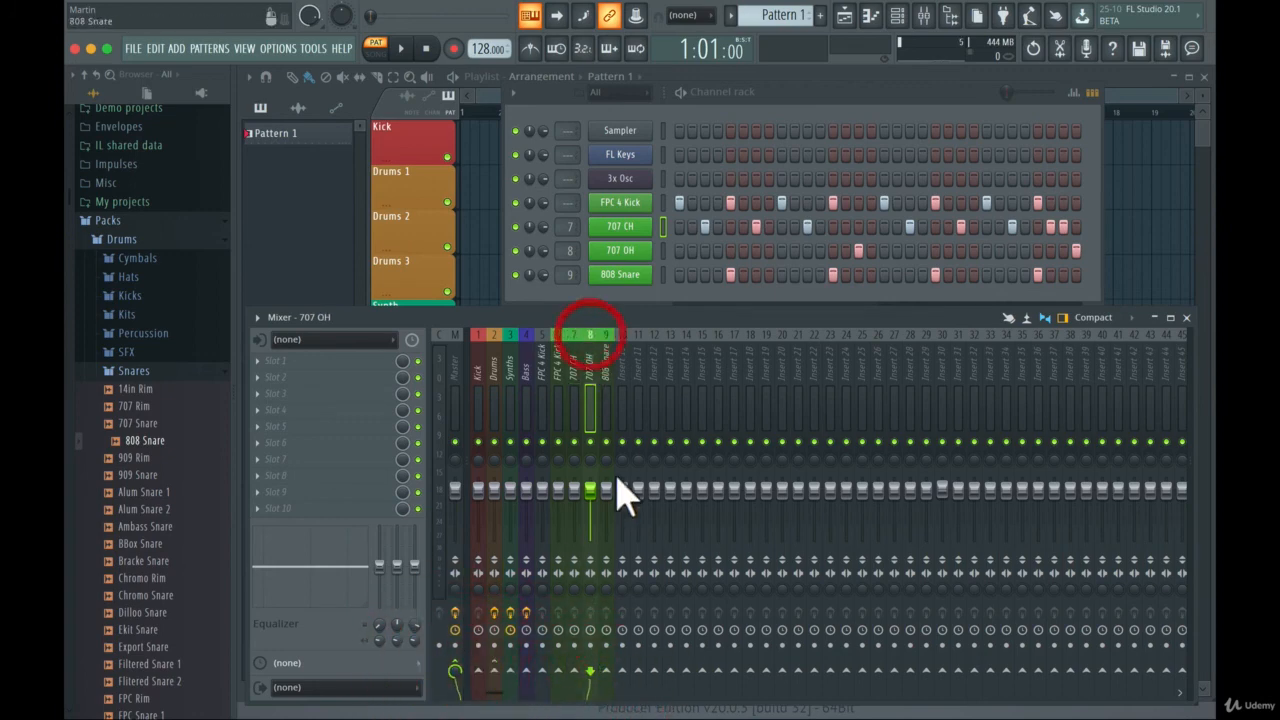
pyautogui.click(494, 671)
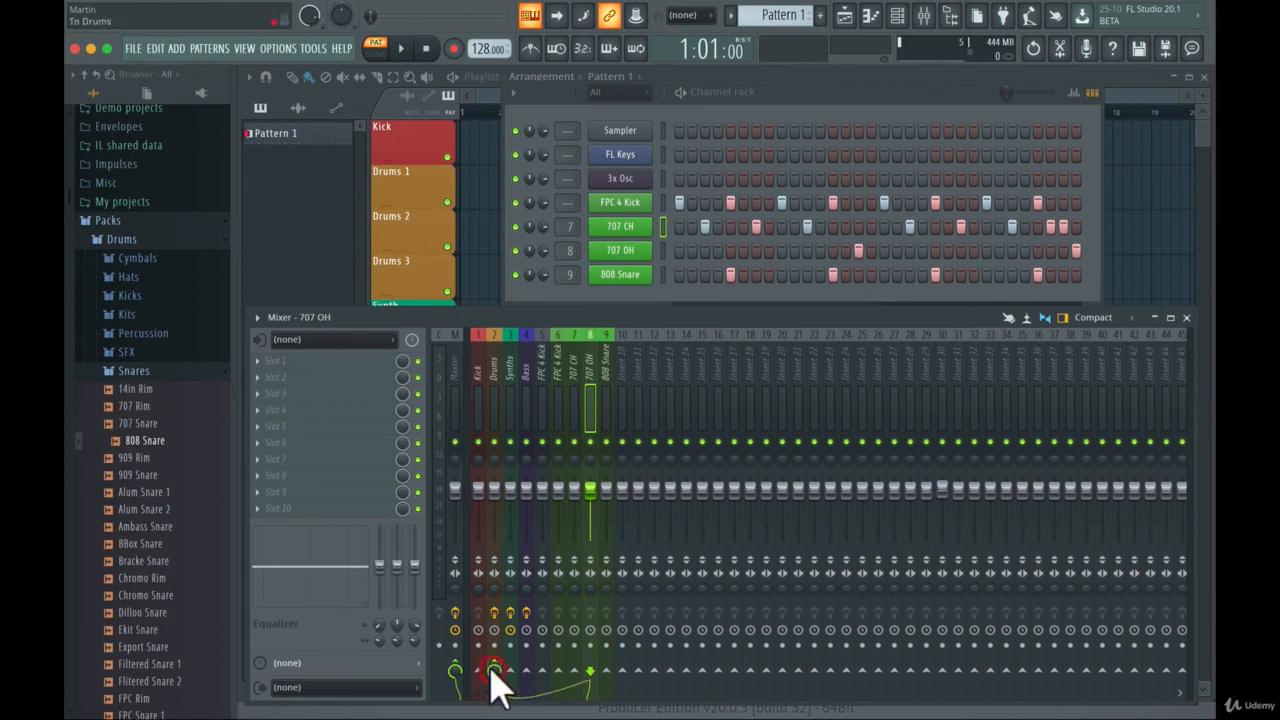
pyautogui.click(455, 671)
pyautogui.click(608, 350)
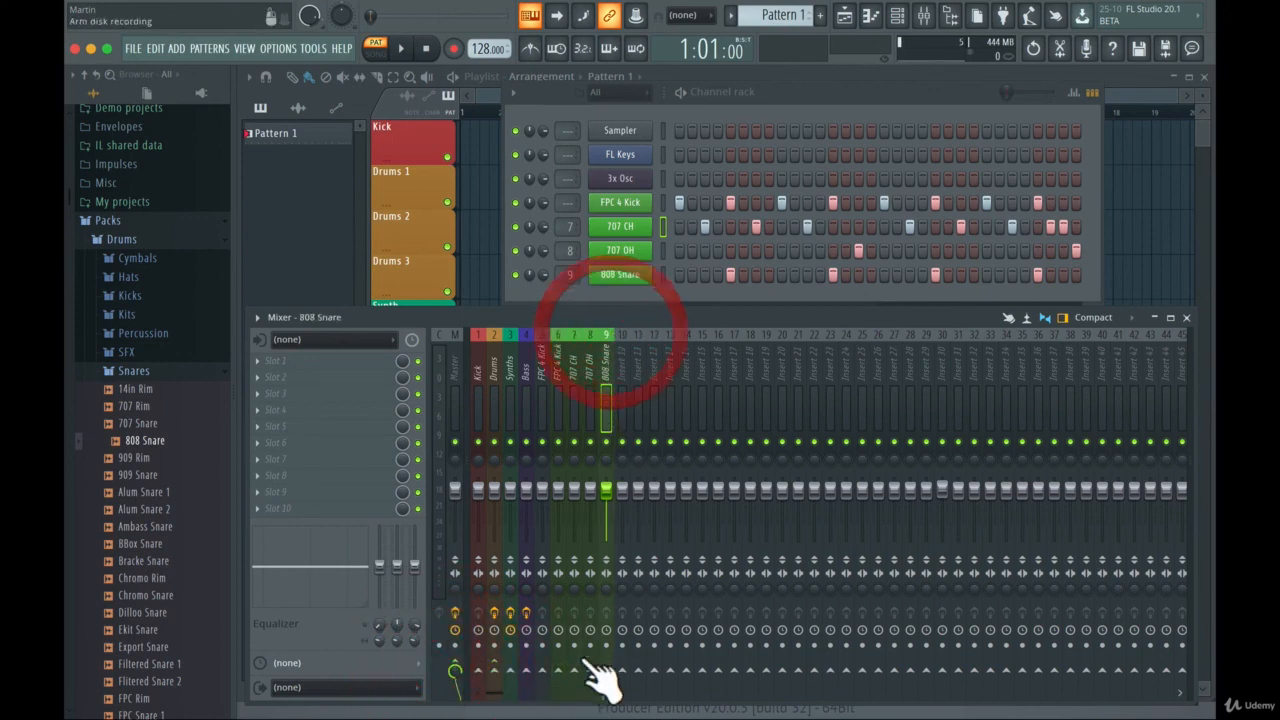
pyautogui.click(455, 671)
pyautogui.click(494, 671)
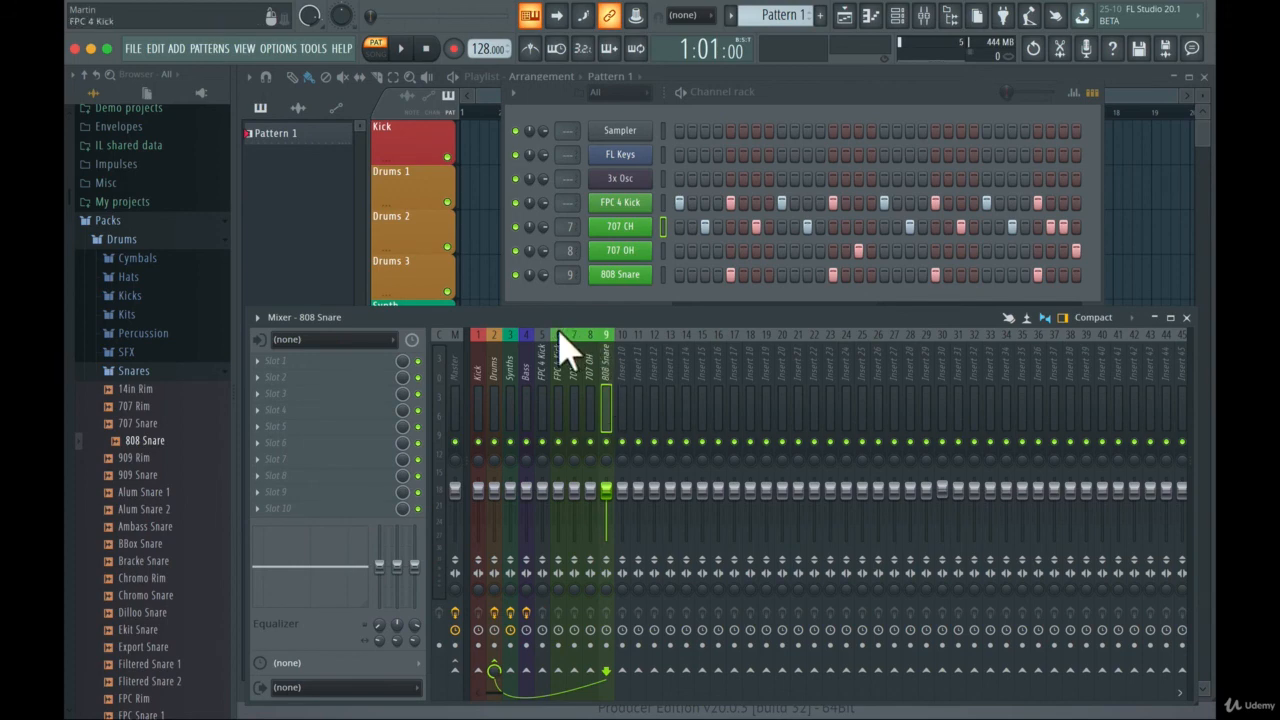
# - Select the green FPC 4 Kick mixer track and play Pattern 1 to check the signal reaching the Drums track
pyautogui.moveTo(562, 335)
pyautogui.mouseDown()
pyautogui.moveTo(603, 337)
pyautogui.moveTo(558, 338)
pyautogui.mouseUp()
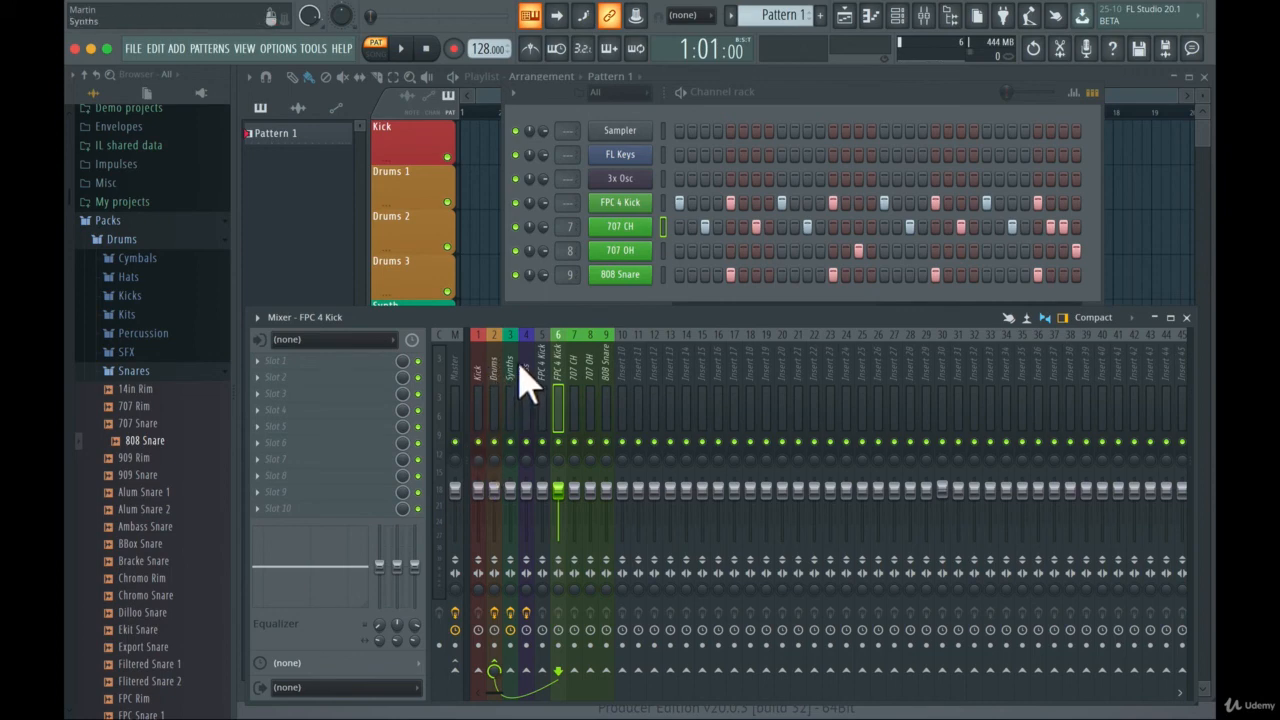
pyautogui.press('space')
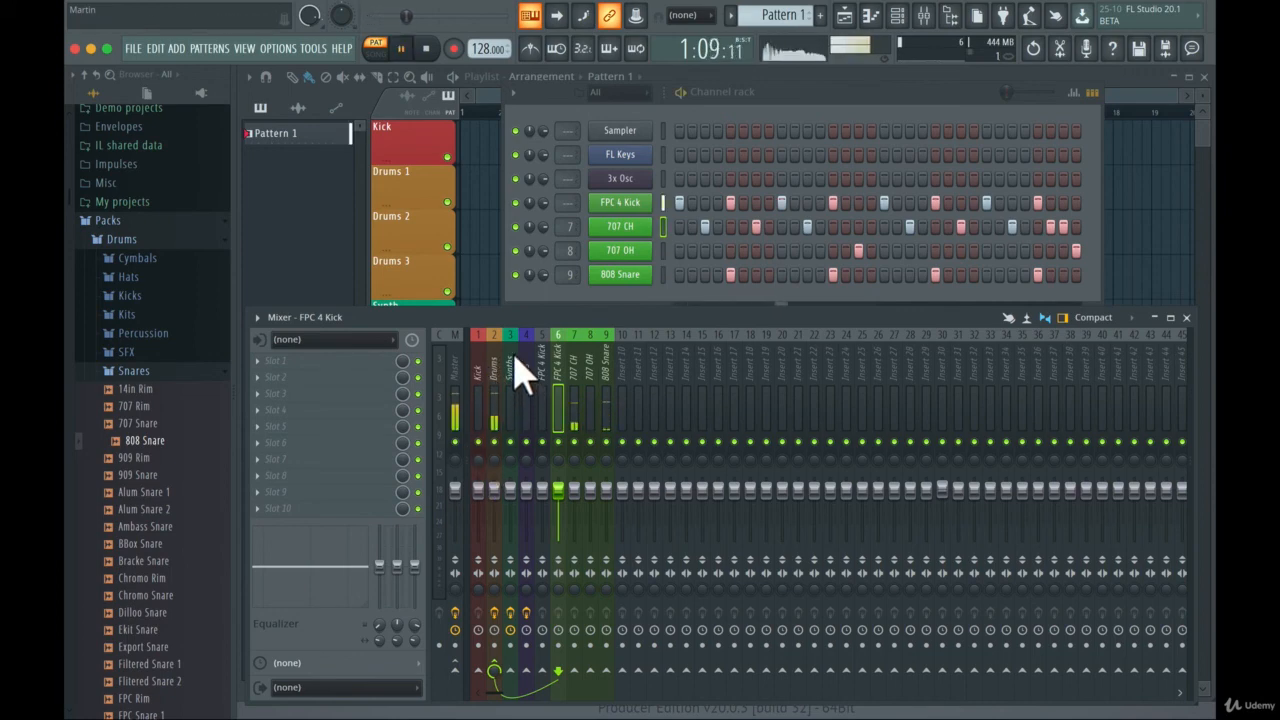